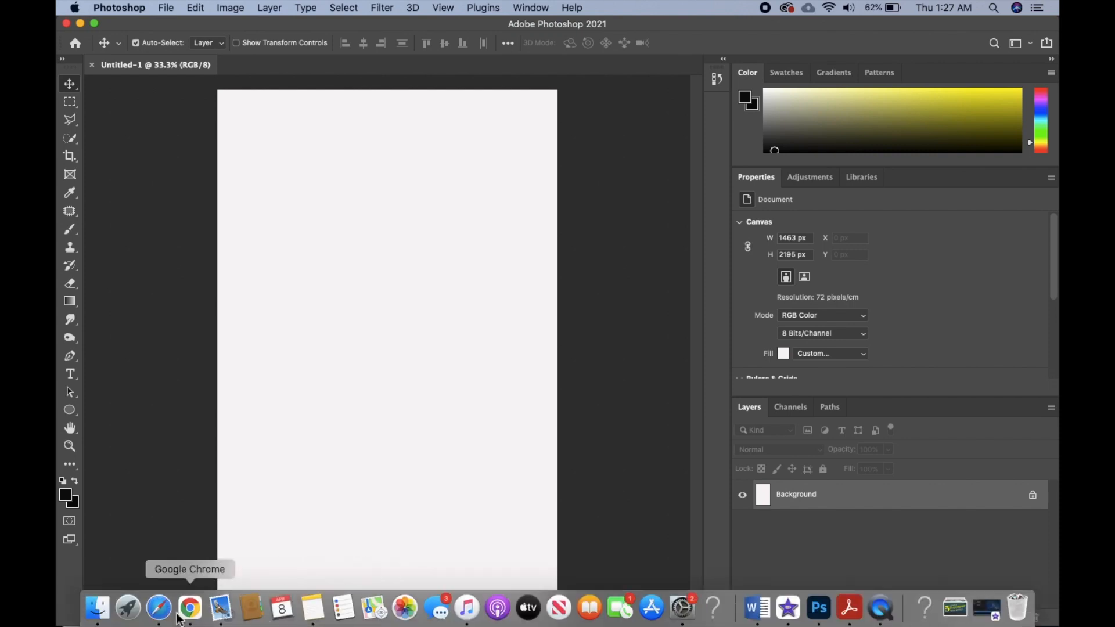
- Place the portrait JPG of the woman in the cowboy hat from the png pics folder onto the blank canvas
left_click(97, 610)
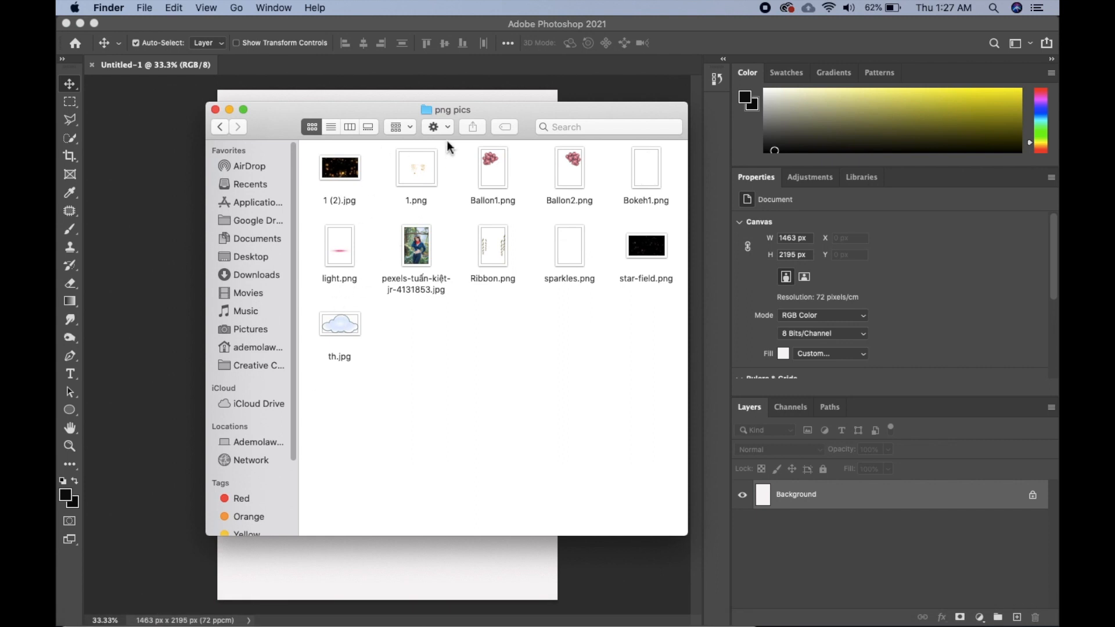
left_click_drag(441, 112, 774, 174)
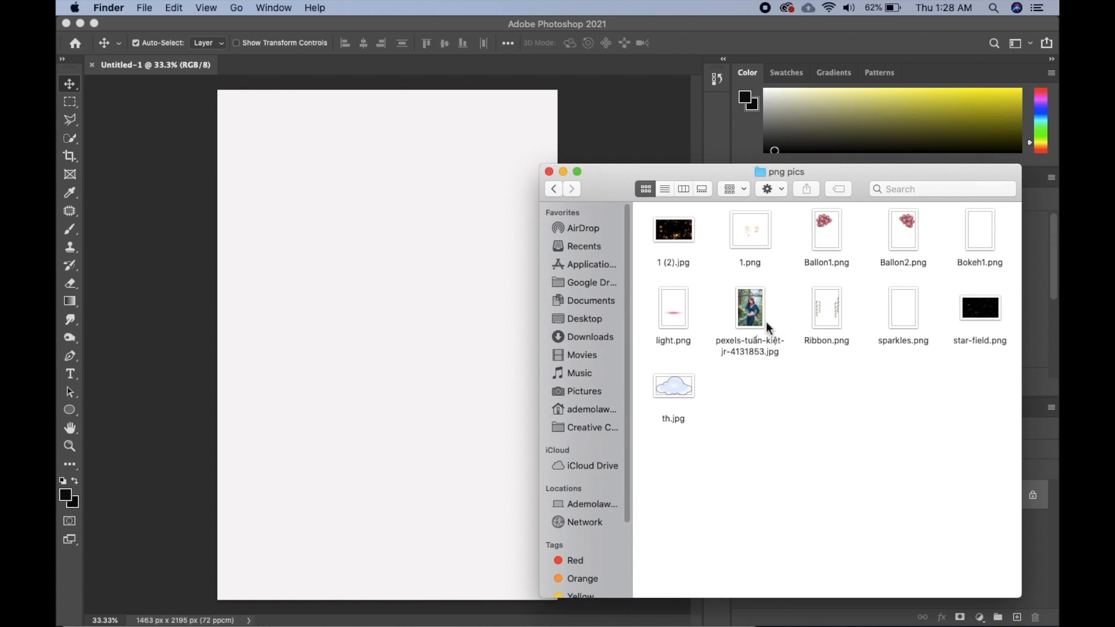
left_click_drag(757, 318, 759, 334)
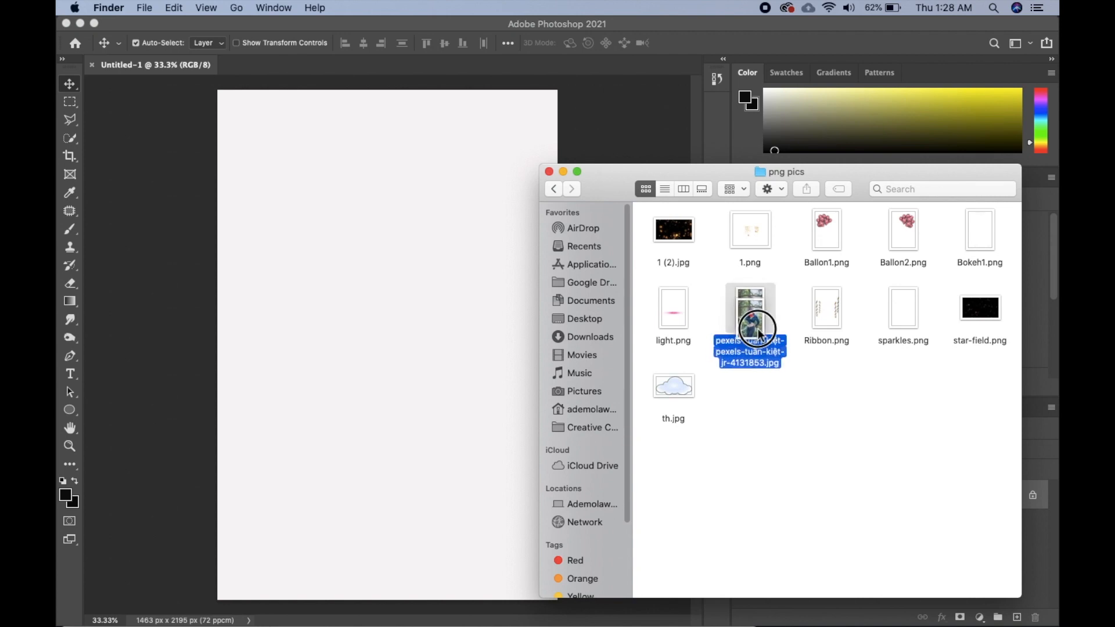
left_click_drag(759, 331, 441, 306)
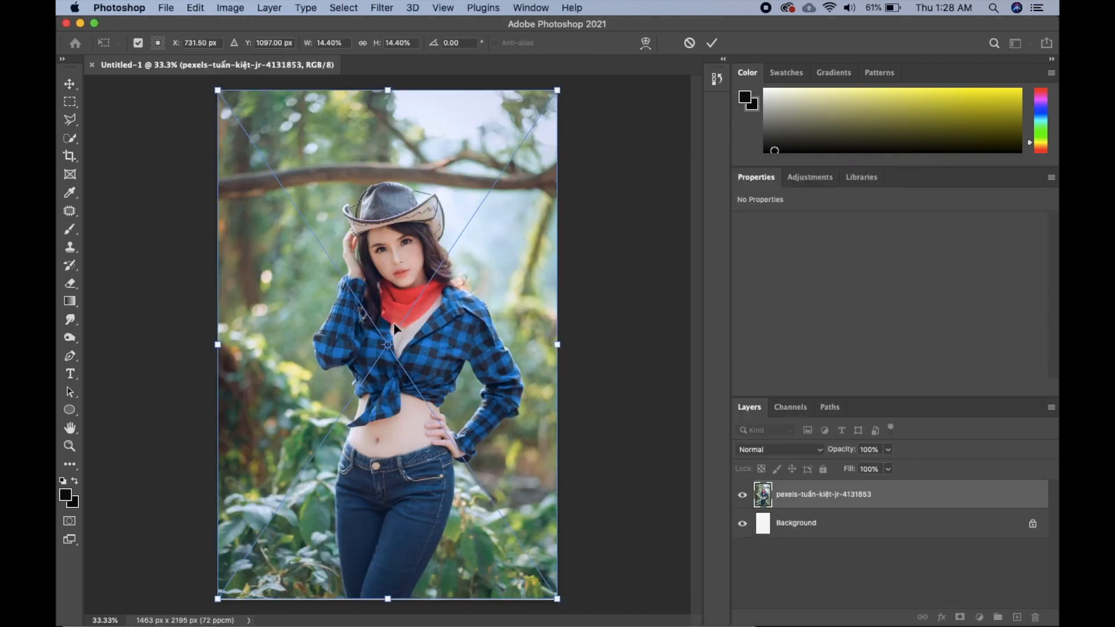
left_click(710, 44)
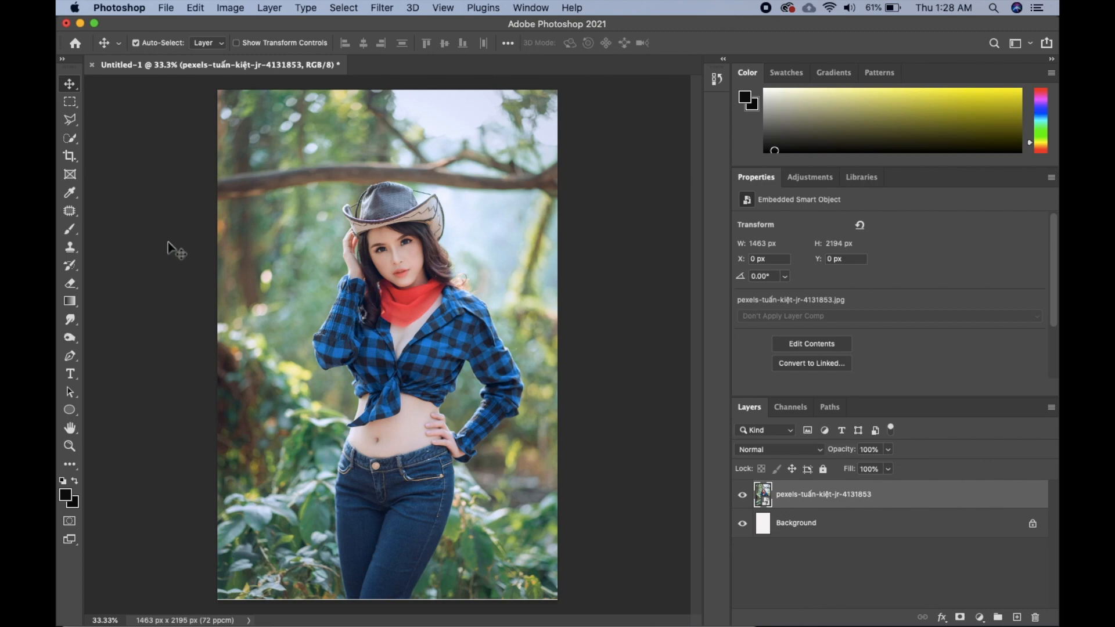
- Select the woman automatically with the Quick Selection tool's Select Subject command
left_click(71, 140)
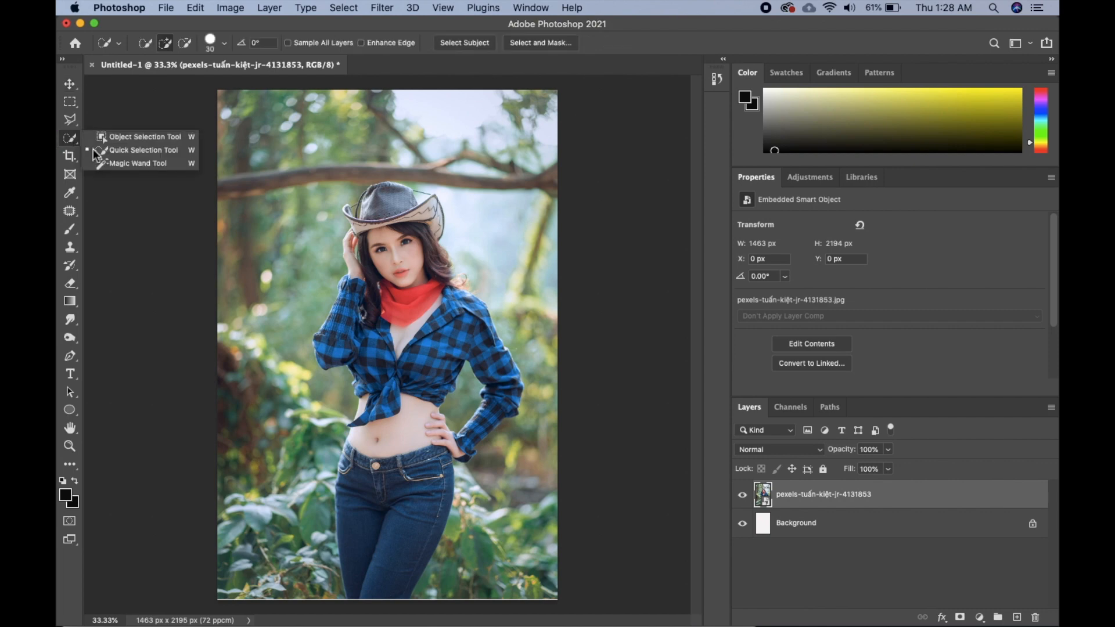
left_click(128, 150)
right_click(303, 168)
key("Escape")
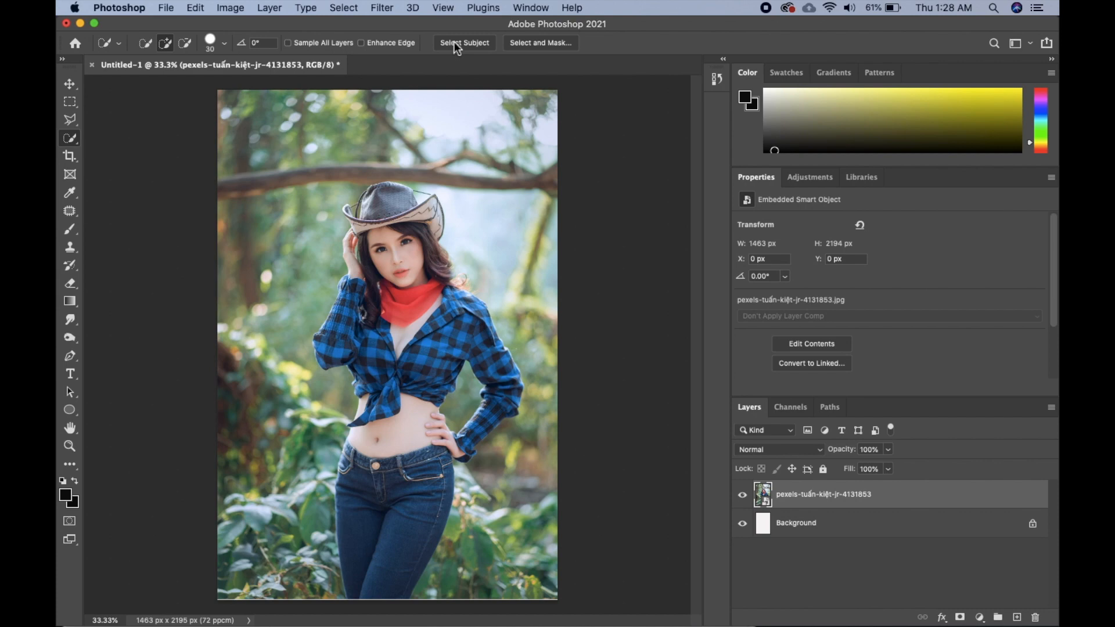
left_click(459, 45)
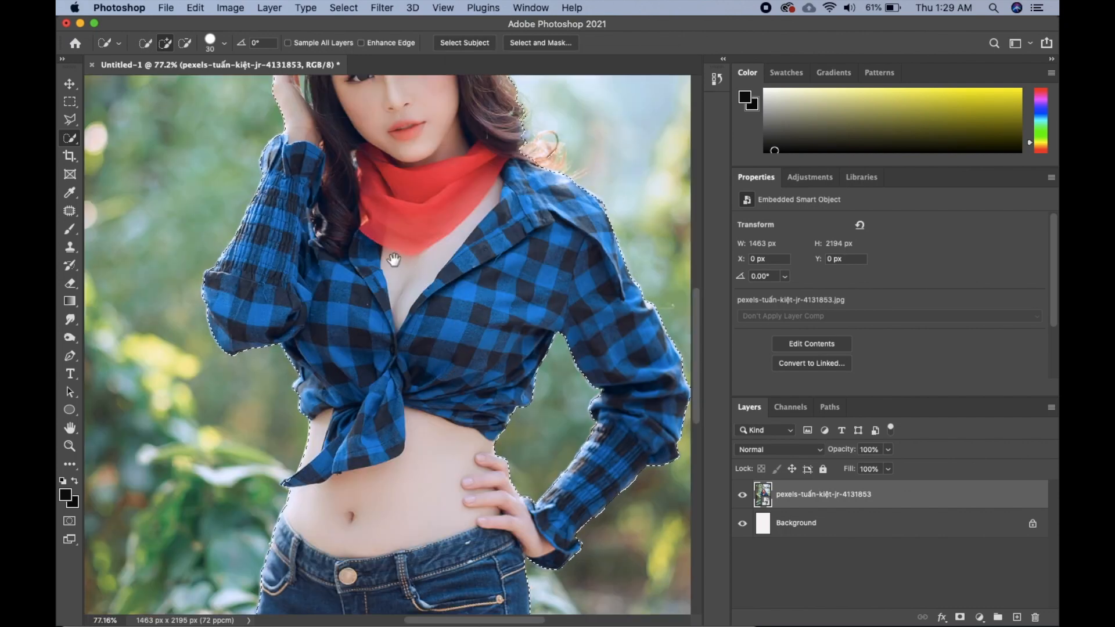
- Add the loose curls above the shoulder to the selection with the Polygonal Lasso in add-to-selection mode
scroll(386, 294, "up", 3)
left_click_drag(373, 156, 387, 395)
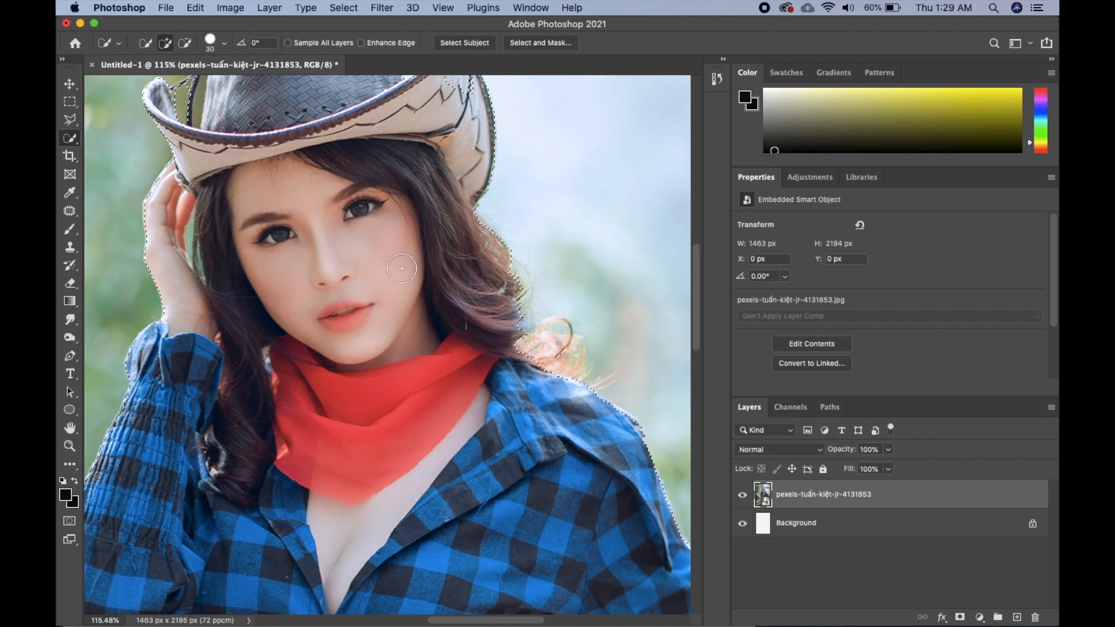
mouse_move(398, 262)
left_mouse_down()
mouse_move(419, 273)
mouse_move(443, 326)
left_mouse_up()
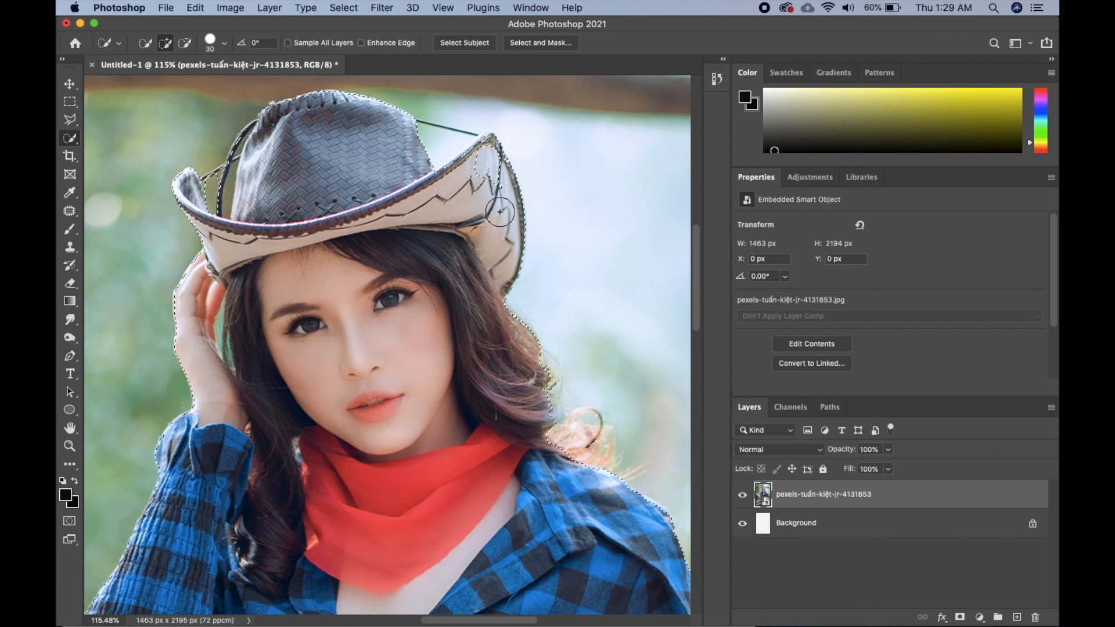
left_click(70, 124)
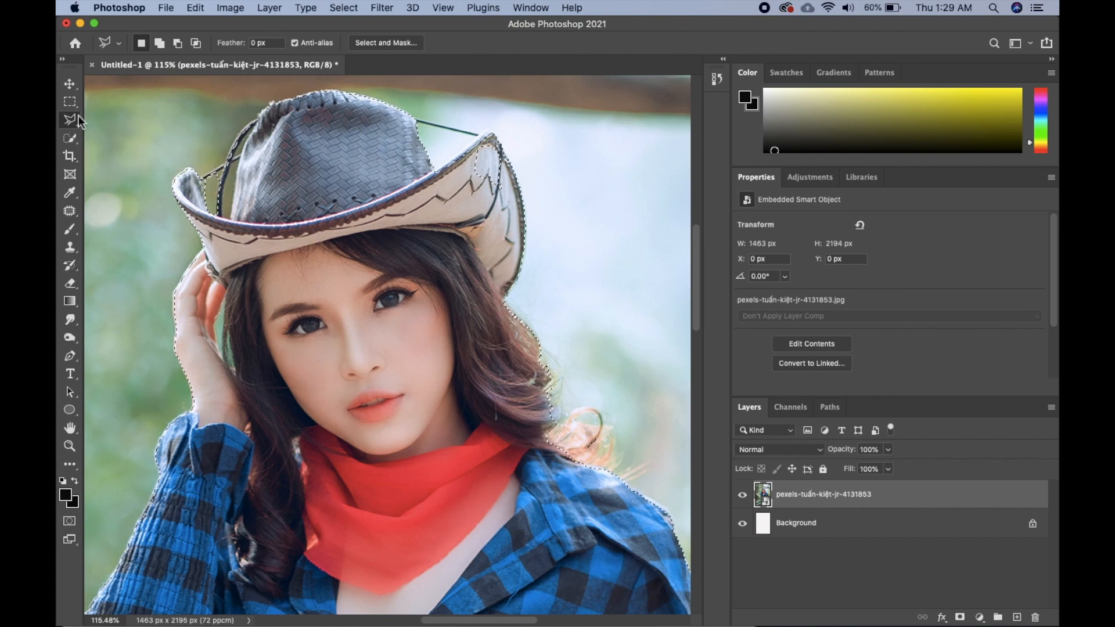
left_click(161, 44)
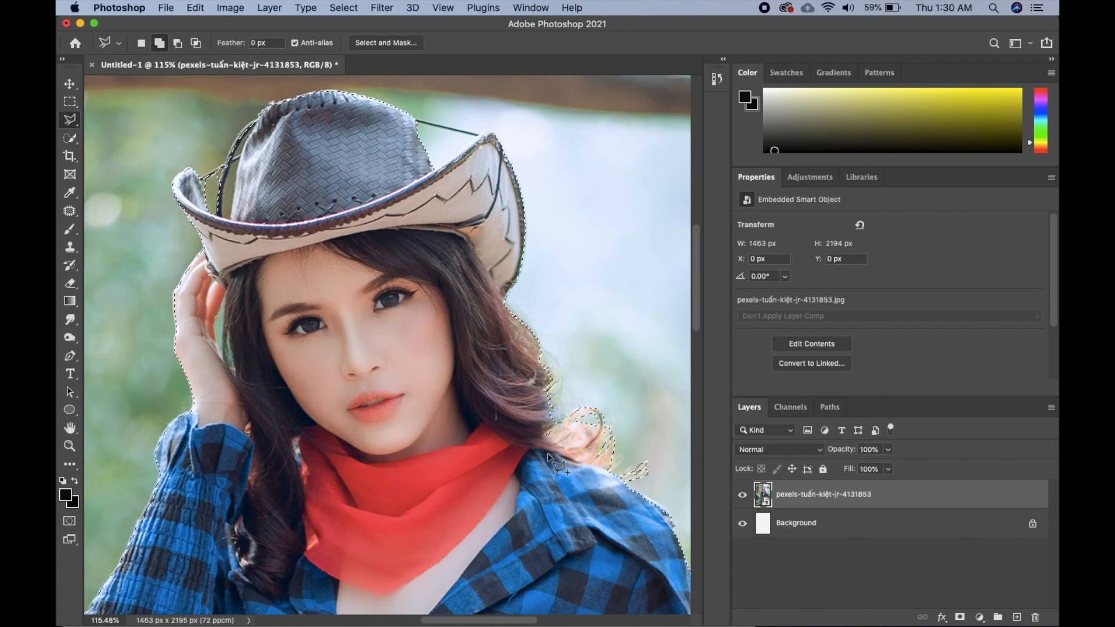
- Check the selection outline around the whole figure and open it in Select and Mask with the Overlay view
mouse_move(523, 328)
left_mouse_down()
mouse_move(513, 403)
mouse_move(467, 302)
mouse_move(468, 191)
left_mouse_up()
left_click_drag(489, 471, 501, 381)
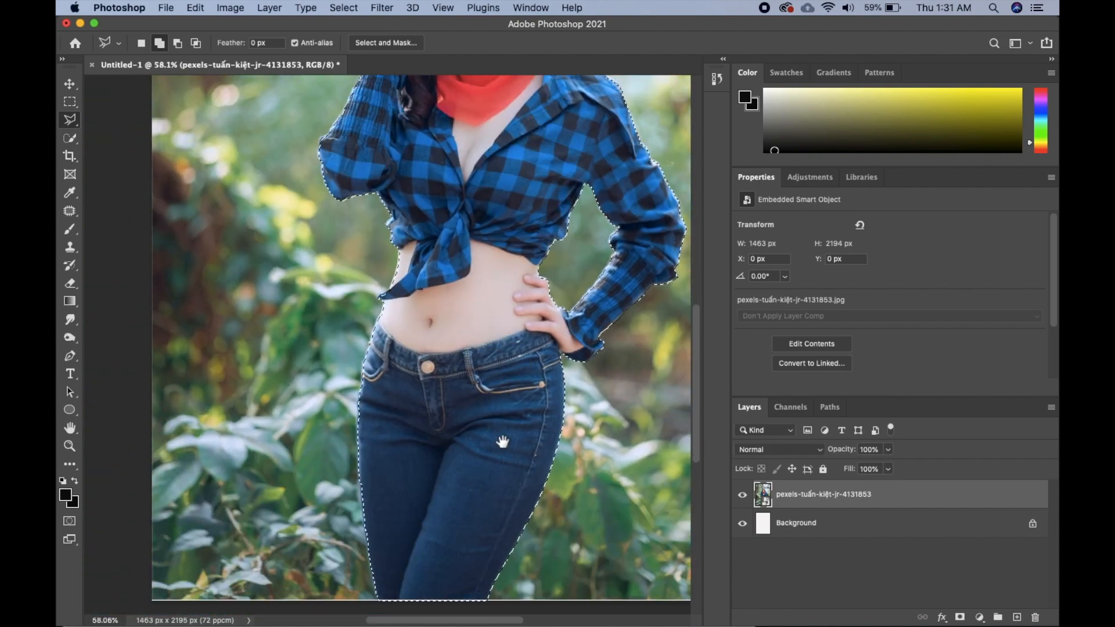
left_click_drag(503, 442, 507, 498)
left_click_drag(593, 107, 571, 334)
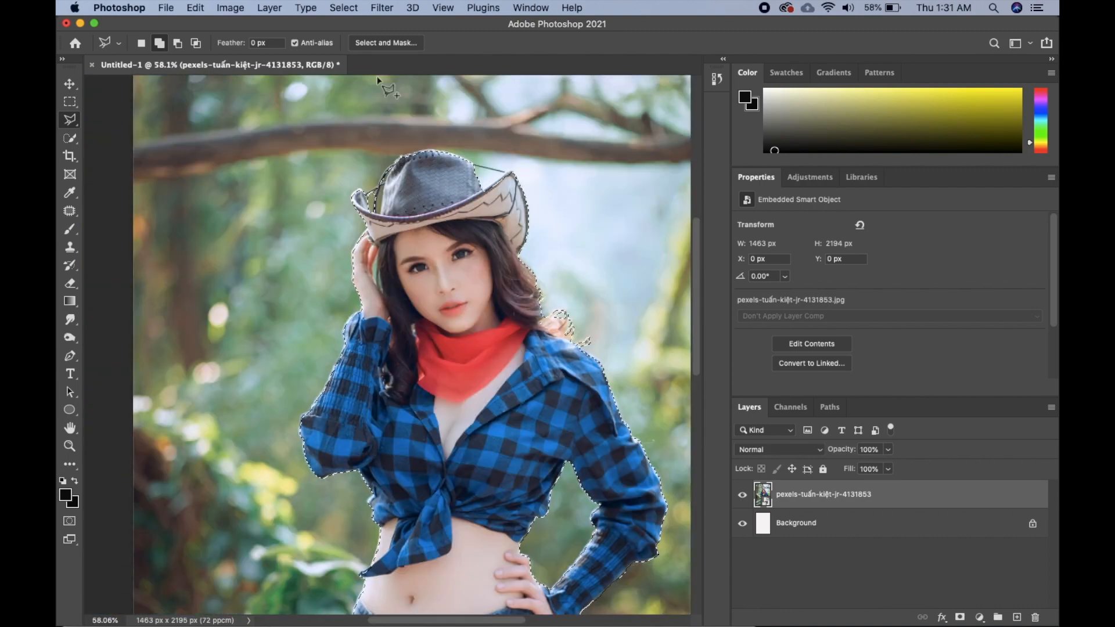
left_click(381, 44)
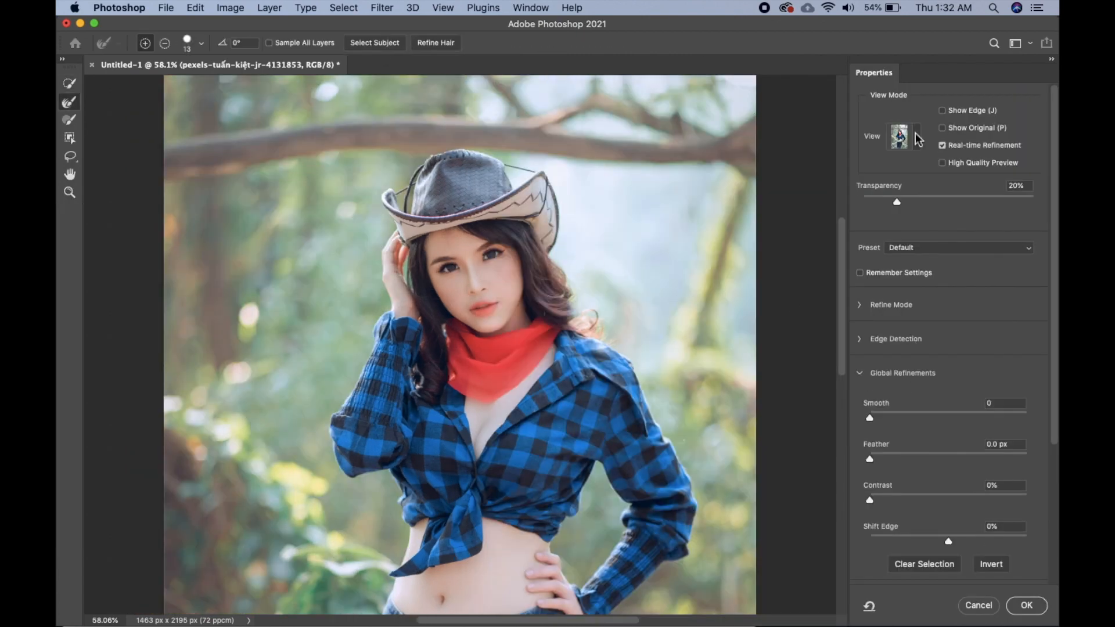
left_click(917, 138)
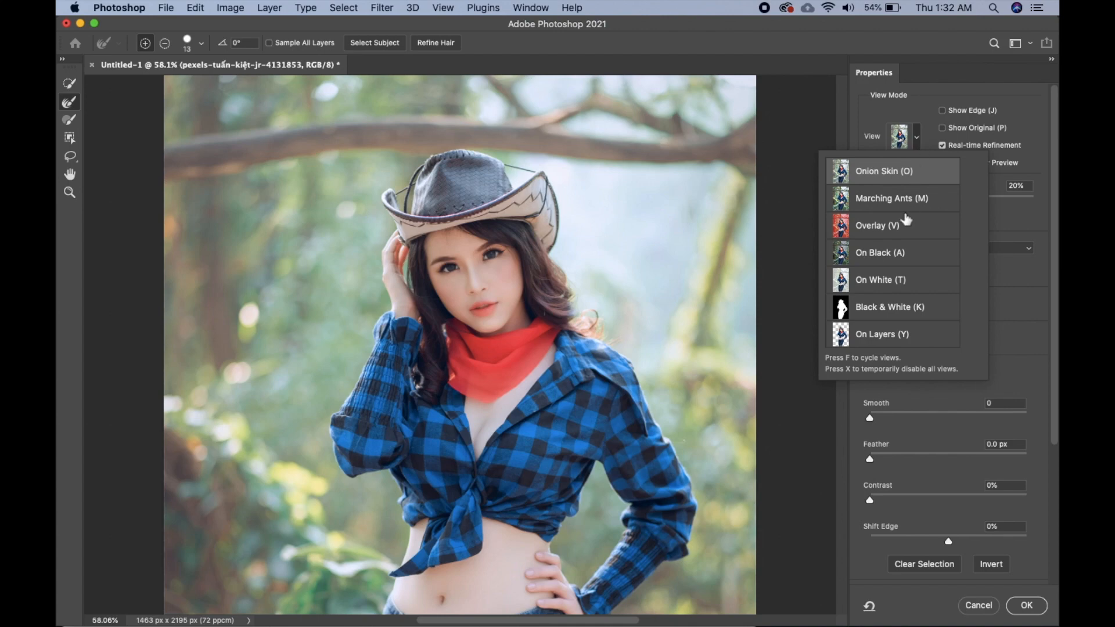
left_click(897, 225)
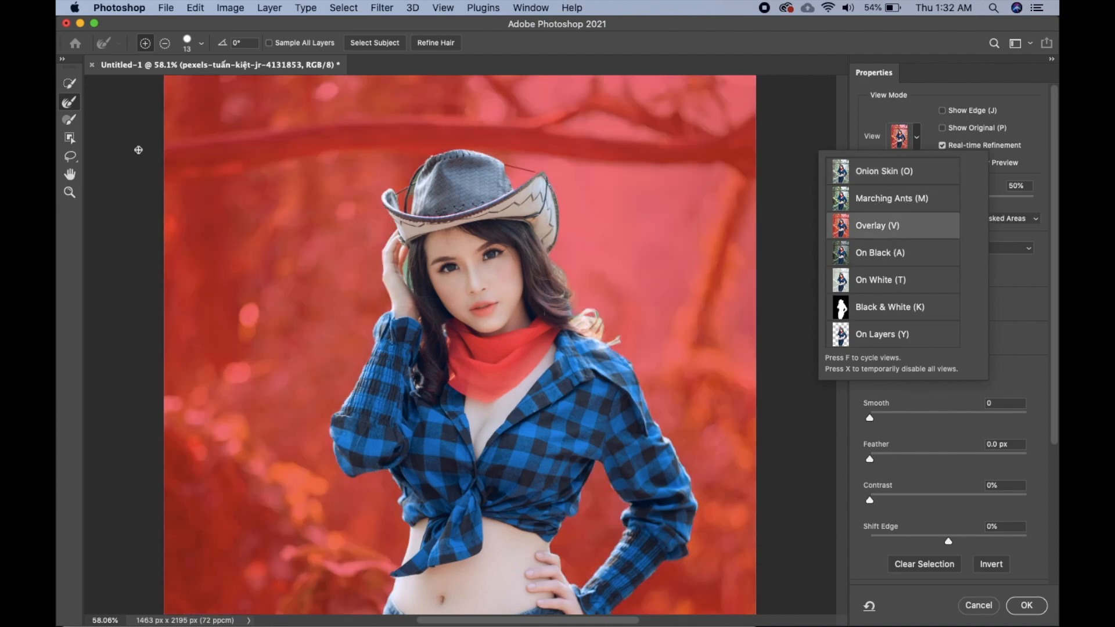
- Brush with the Refine Edge Brush over the gap between raised hand and hair and over the loose curls above the shoulder
left_click(70, 104)
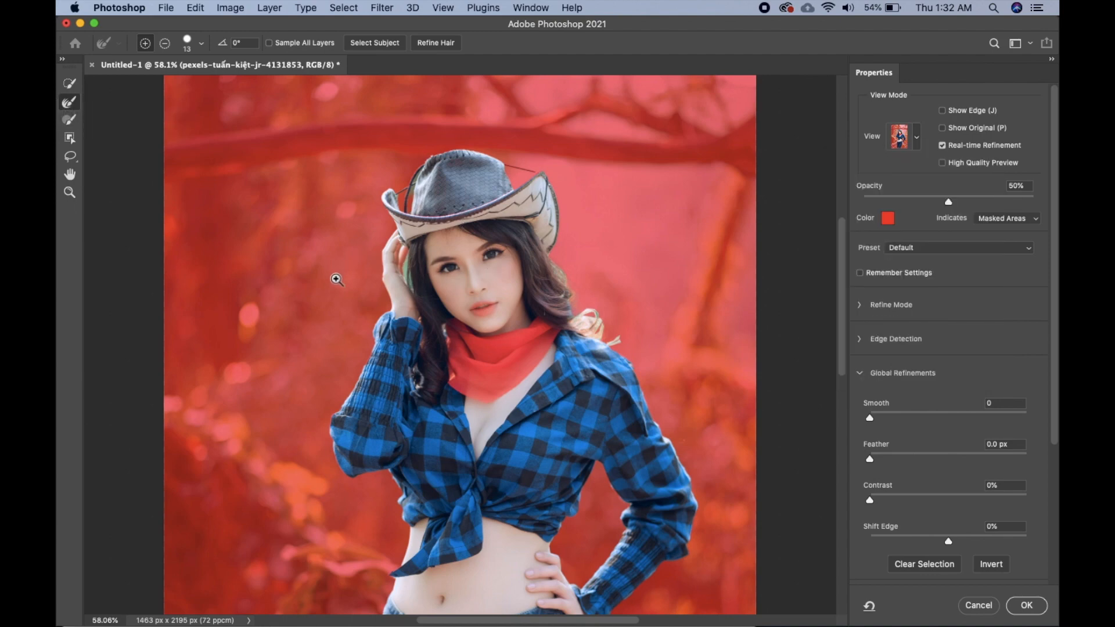
scroll(424, 288, "up", 5)
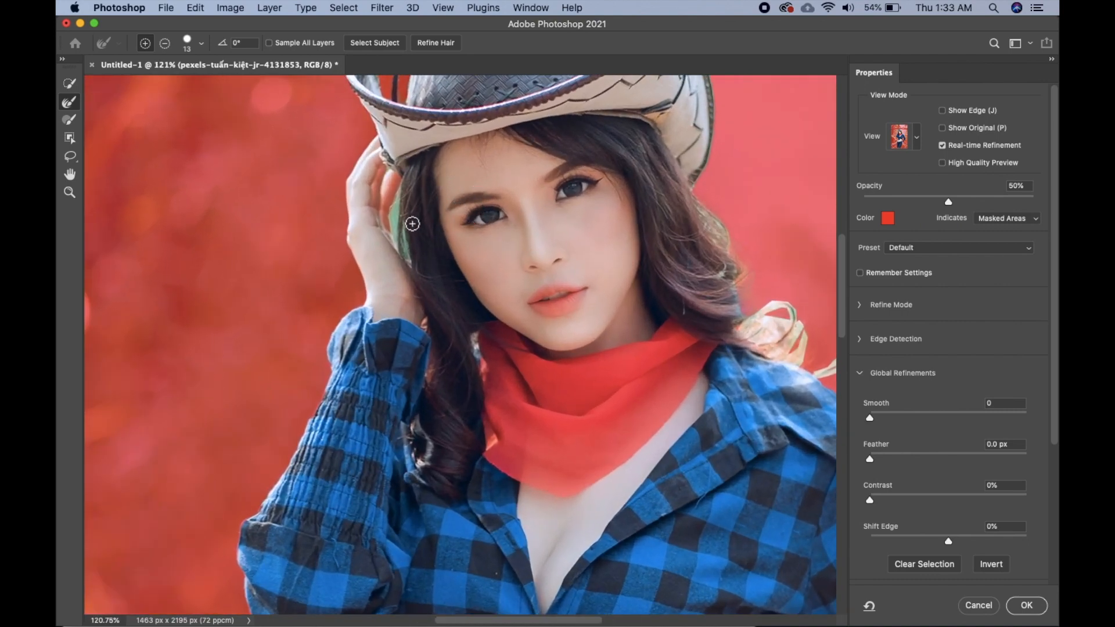
mouse_move(393, 209)
left_mouse_down()
mouse_move(395, 243)
mouse_move(405, 227)
mouse_move(411, 250)
mouse_move(398, 219)
mouse_move(411, 264)
mouse_move(390, 245)
mouse_move(436, 206)
mouse_move(409, 270)
mouse_move(390, 193)
mouse_move(398, 240)
mouse_move(382, 205)
mouse_move(405, 243)
mouse_move(382, 234)
mouse_move(411, 216)
left_mouse_up()
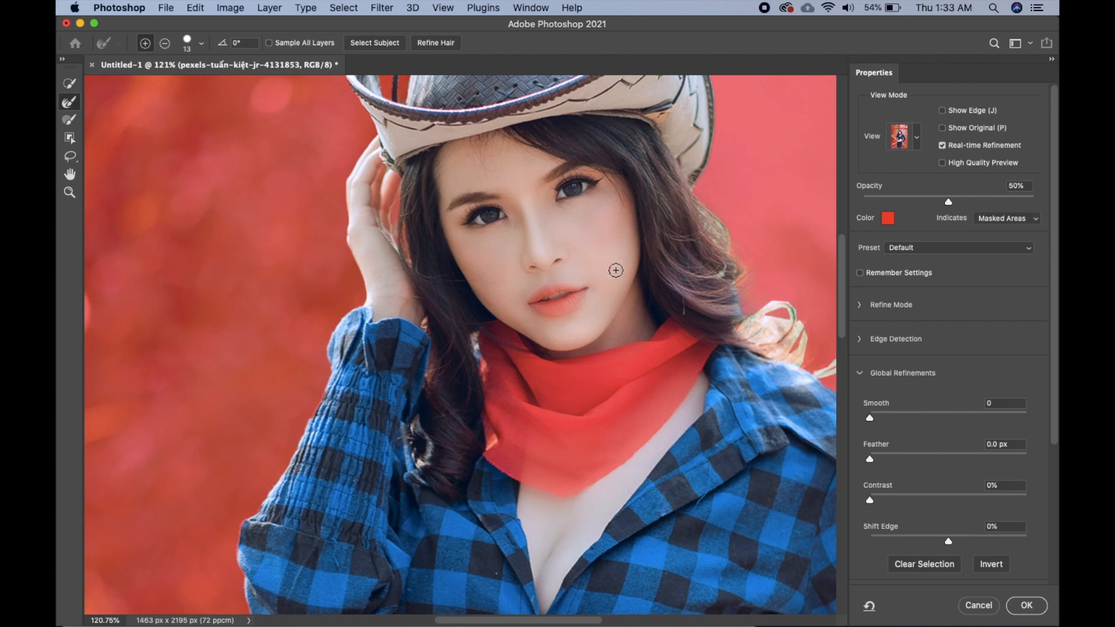
mouse_move(754, 313)
left_mouse_down()
mouse_move(725, 335)
mouse_move(800, 298)
mouse_move(780, 303)
mouse_move(796, 320)
mouse_move(791, 348)
mouse_move(800, 329)
mouse_move(799, 362)
mouse_move(809, 333)
mouse_move(808, 374)
mouse_move(829, 366)
mouse_move(823, 340)
mouse_move(827, 372)
mouse_move(789, 352)
mouse_move(769, 310)
mouse_move(720, 308)
mouse_move(696, 206)
mouse_move(746, 297)
mouse_move(776, 316)
mouse_move(761, 321)
mouse_move(797, 343)
left_mouse_up()
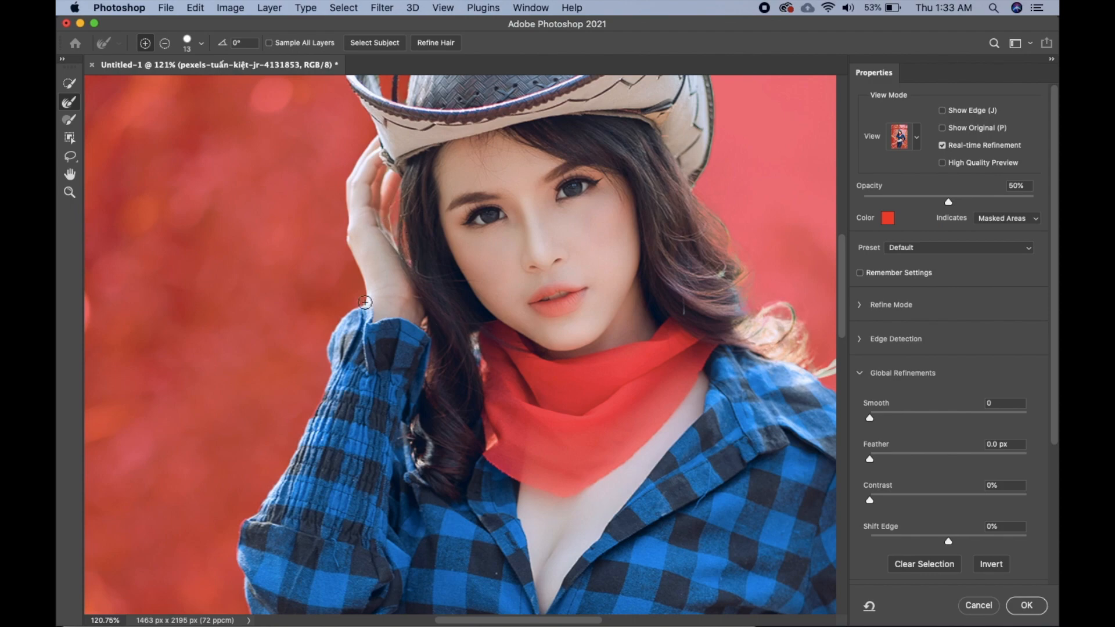
mouse_move(669, 315)
left_mouse_down()
mouse_move(563, 321)
mouse_move(662, 252)
mouse_move(602, 279)
mouse_move(523, 267)
left_mouse_up()
mouse_move(685, 358)
left_mouse_down()
mouse_move(662, 370)
mouse_move(694, 360)
mouse_move(670, 371)
mouse_move(697, 372)
left_mouse_up()
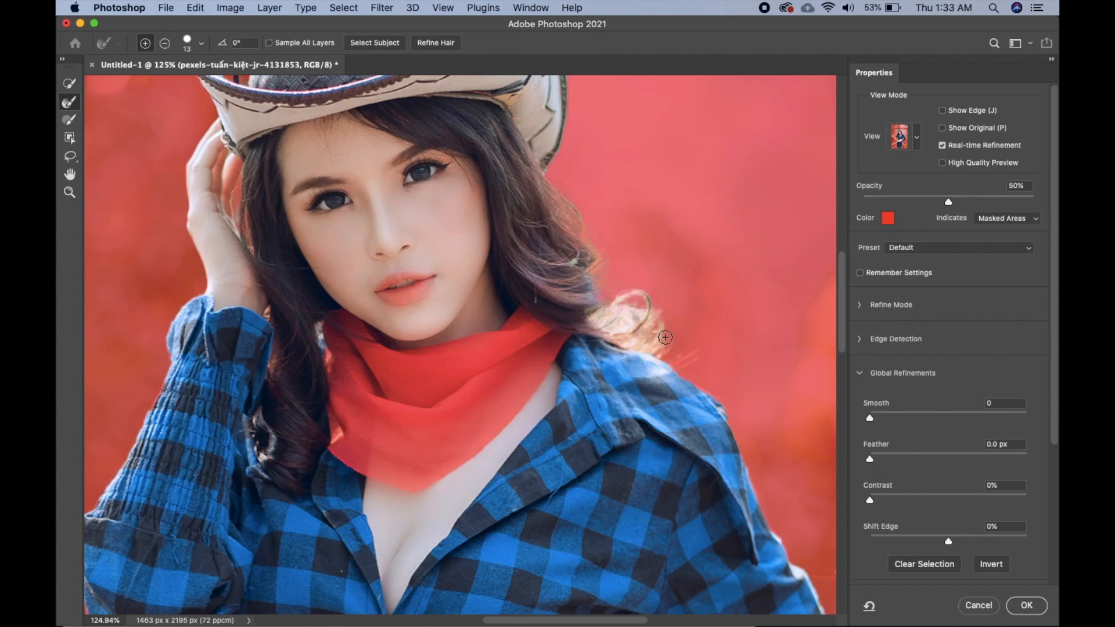
scroll(590, 273, "up", 5)
left_click_drag(322, 216, 309, 249)
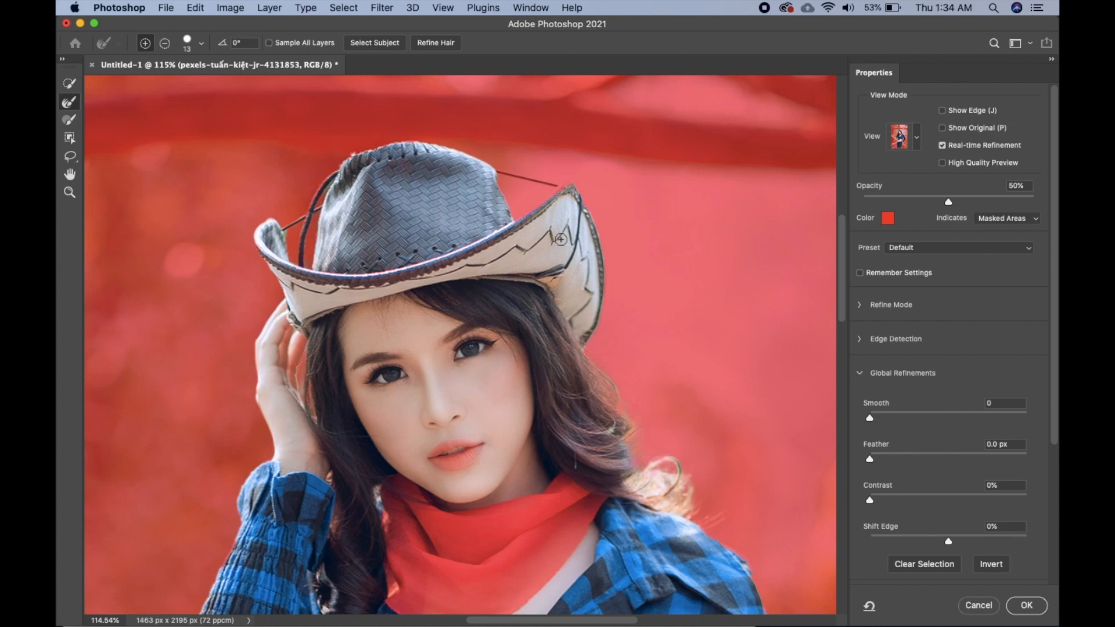
mouse_move(662, 481)
left_mouse_down()
mouse_move(662, 497)
mouse_move(631, 486)
mouse_move(649, 477)
mouse_move(673, 490)
left_mouse_up()
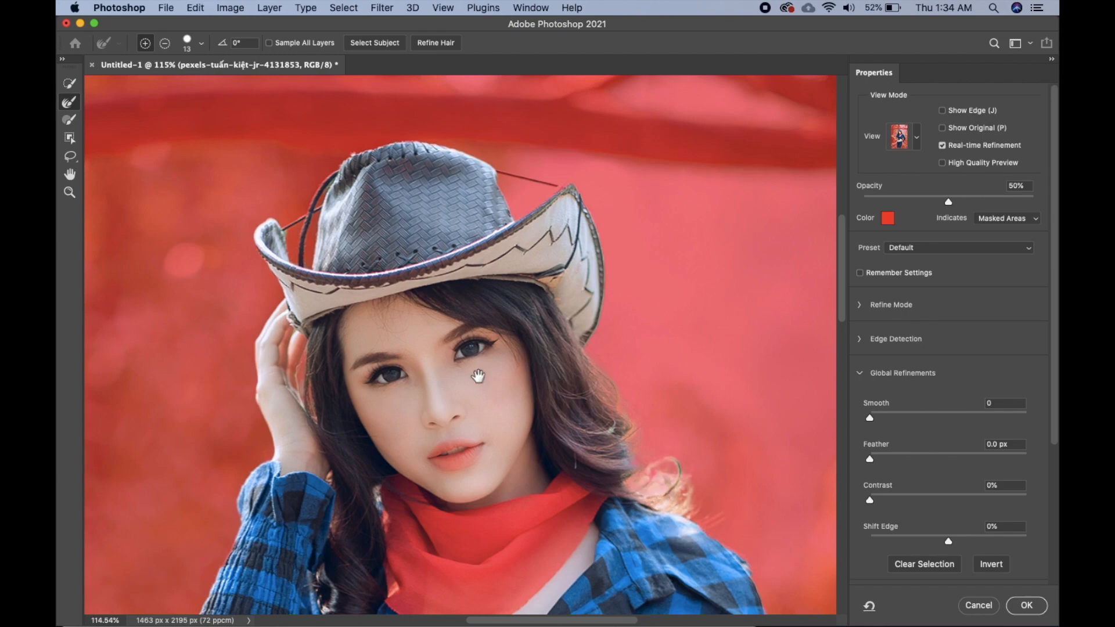
- Output the refined selection to New Layer with Layer Mask
scroll(489, 413, "down", 15)
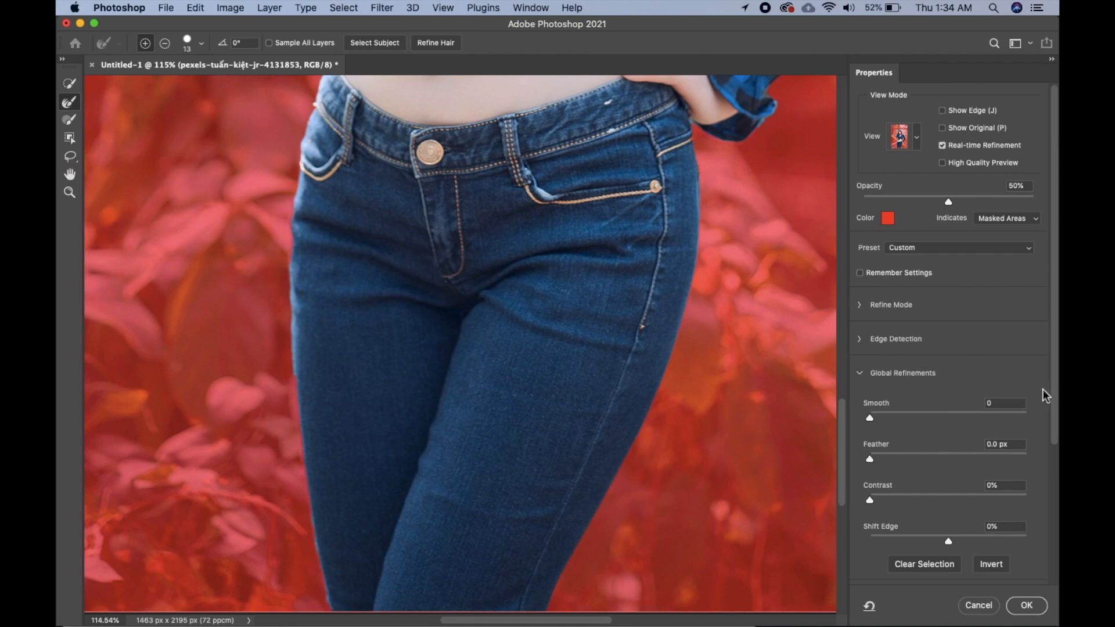
left_click_drag(1056, 409, 1056, 529)
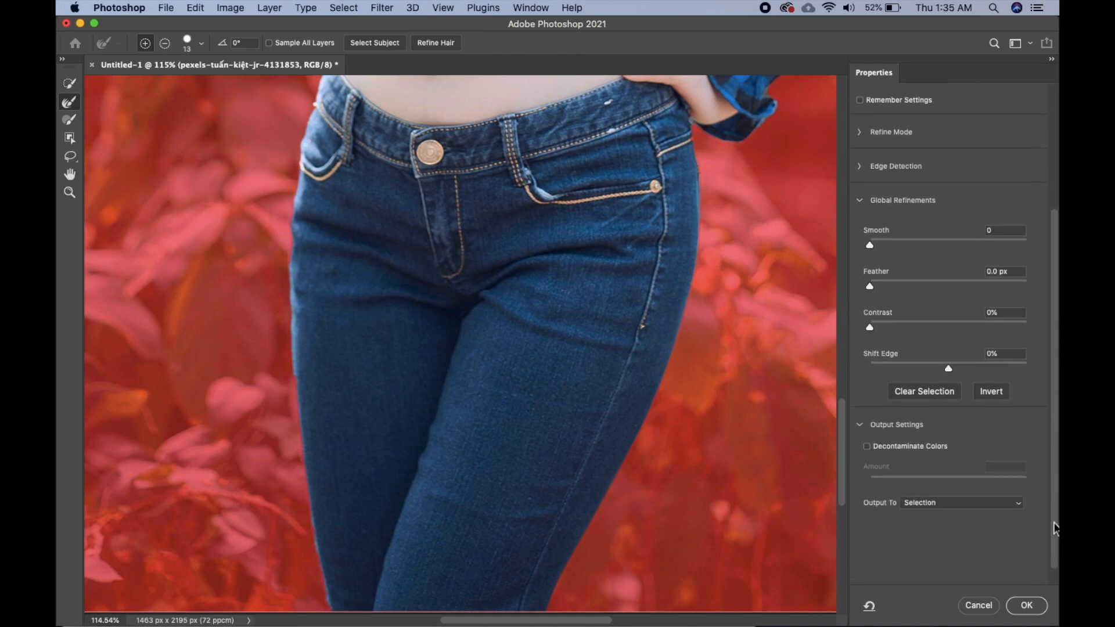
left_click(1015, 506)
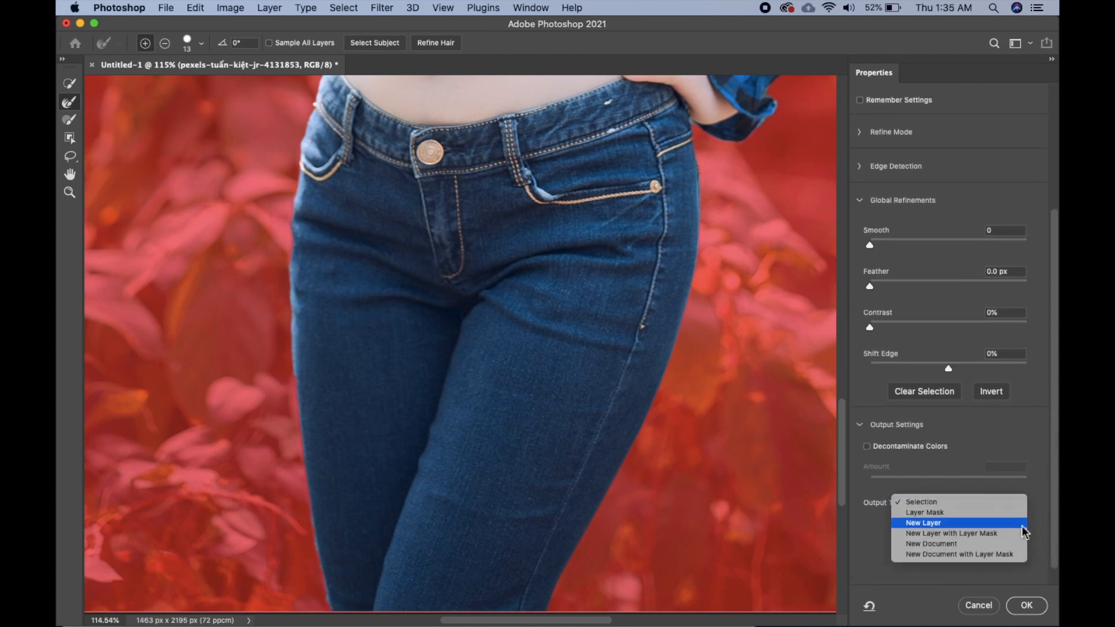
left_click(923, 537)
left_click(1011, 613)
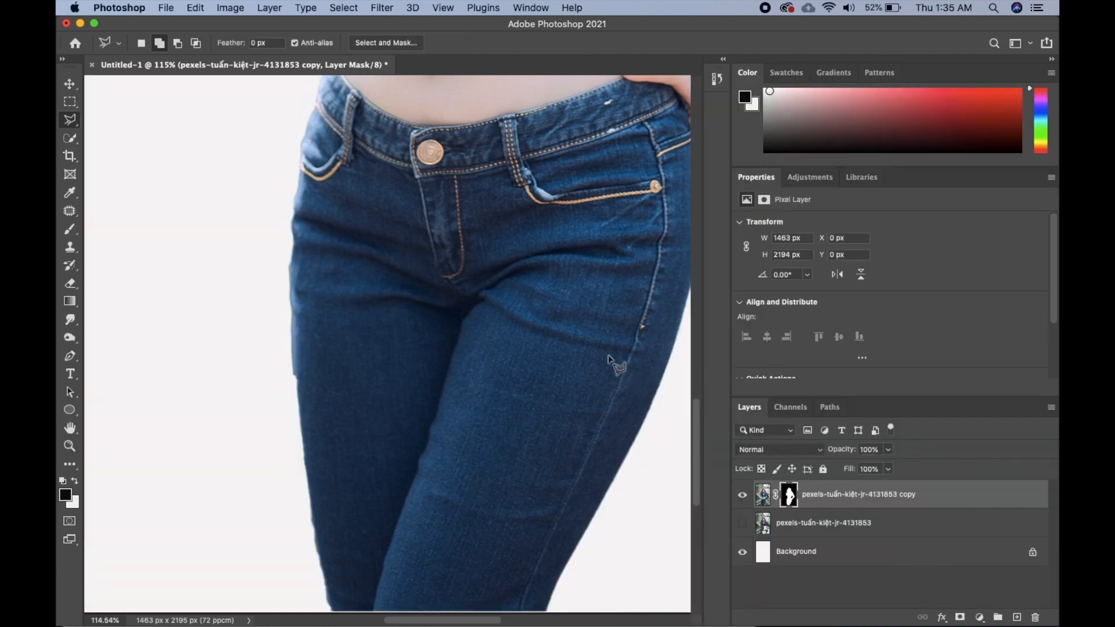
- Add a Gradient fill layer directly above the Background layer and set its style to Radial
left_click_drag(602, 271, 535, 361)
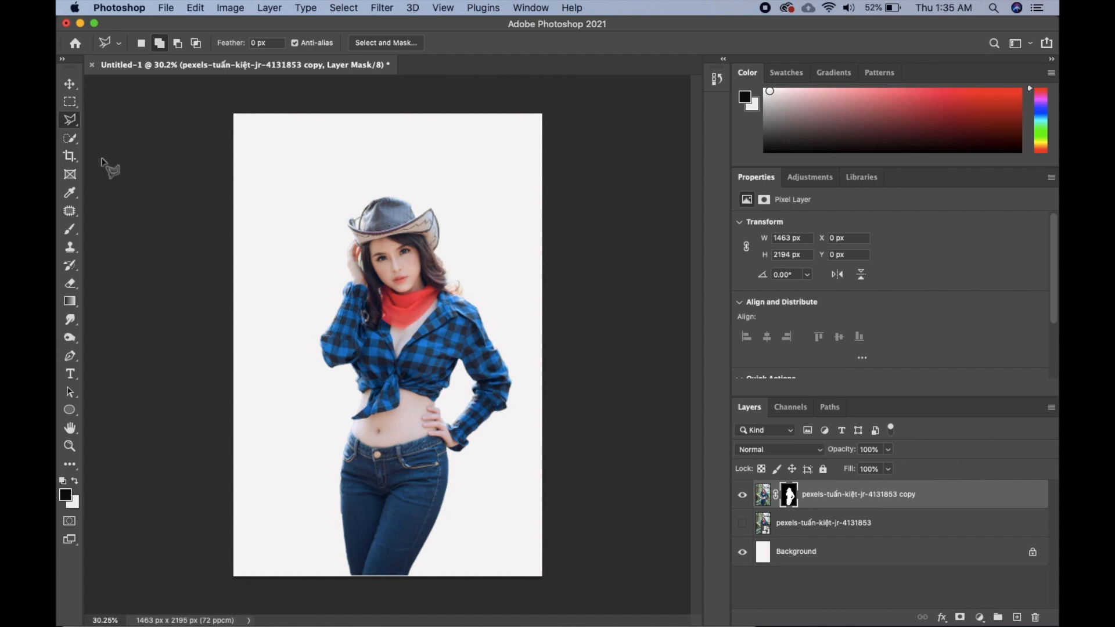
left_click(70, 84)
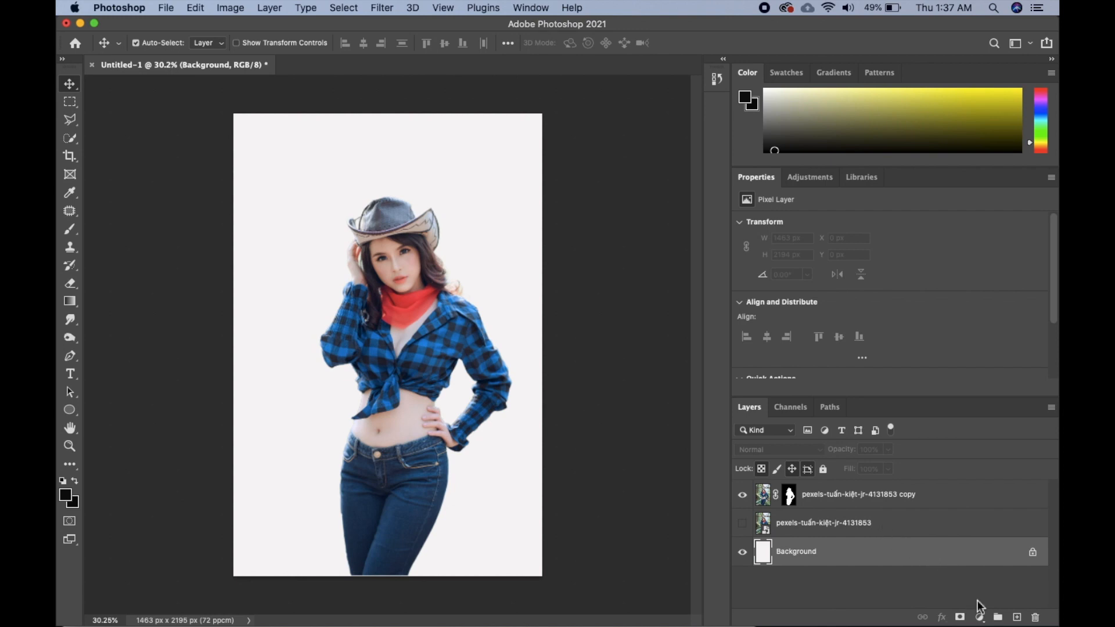
left_click(980, 618)
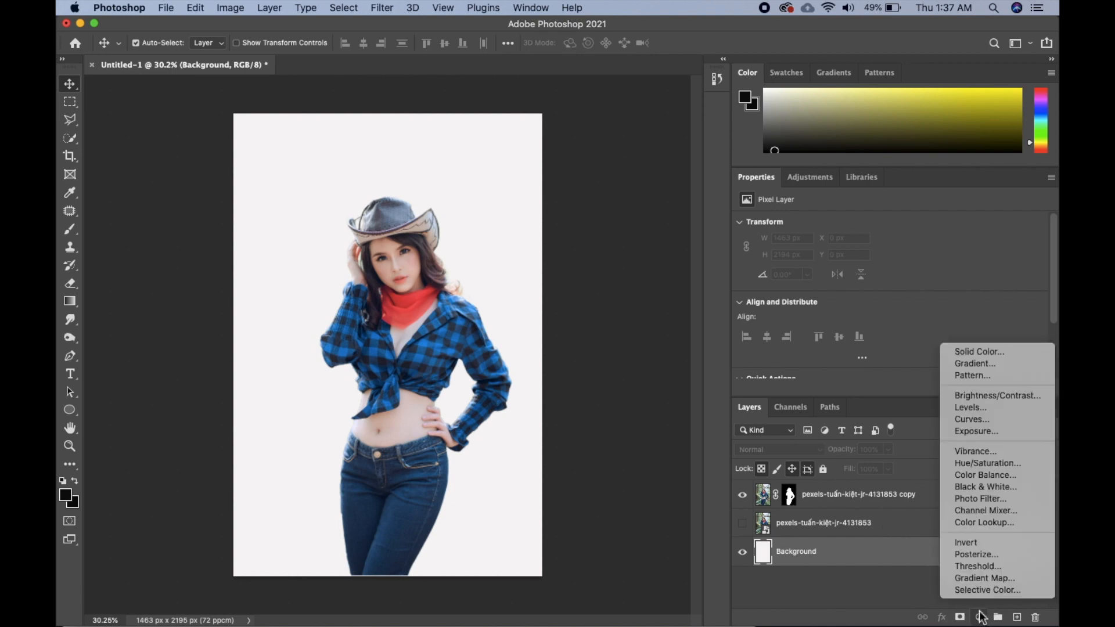
left_click(970, 368)
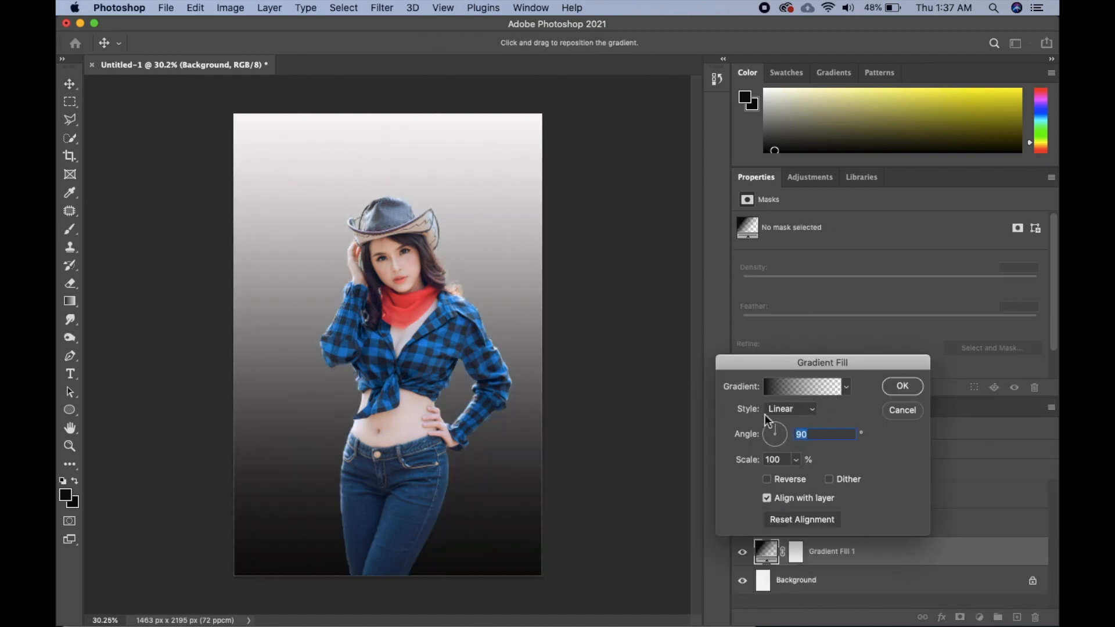
left_click(805, 409)
left_click(794, 422)
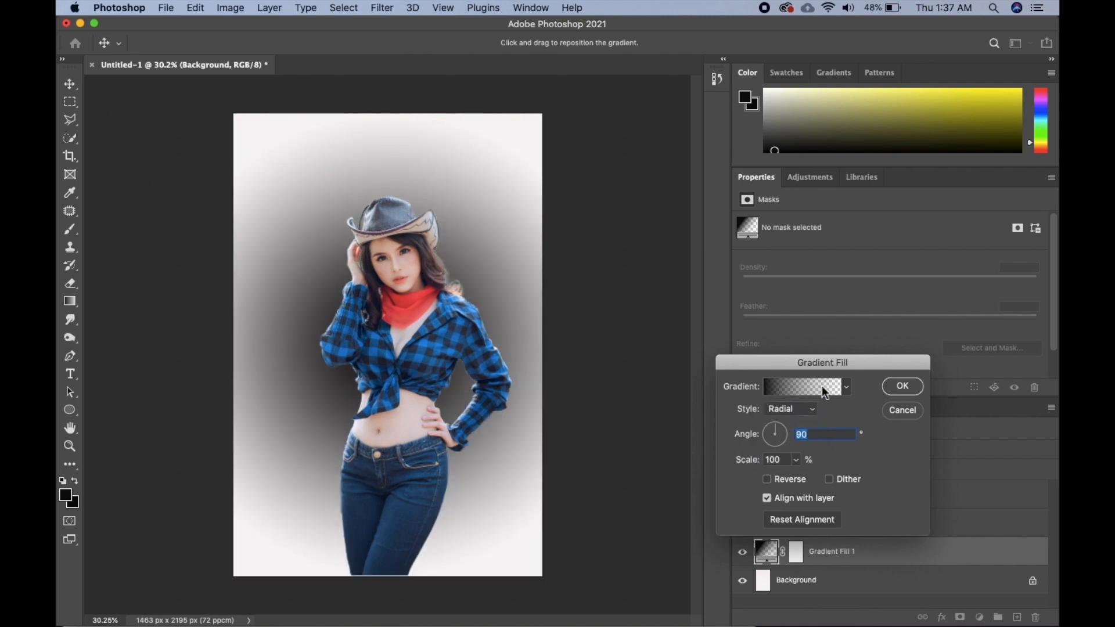
- Choose the Pink_17 preset from the Pinks group for the gradient fill
left_click(823, 387)
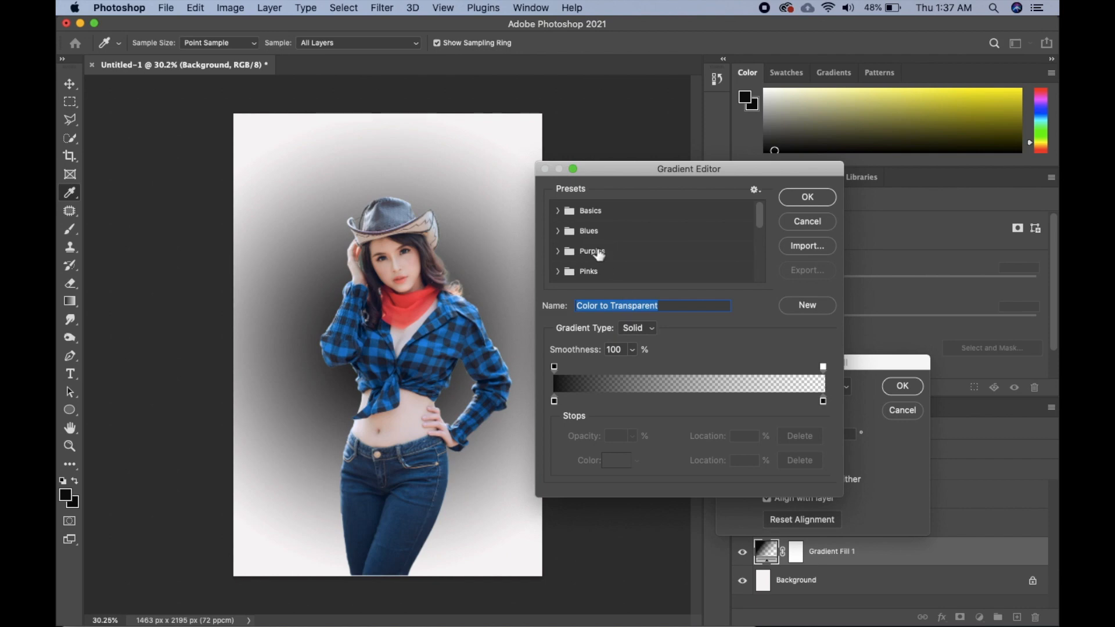
left_click(563, 273)
left_click_drag(758, 214, 762, 242)
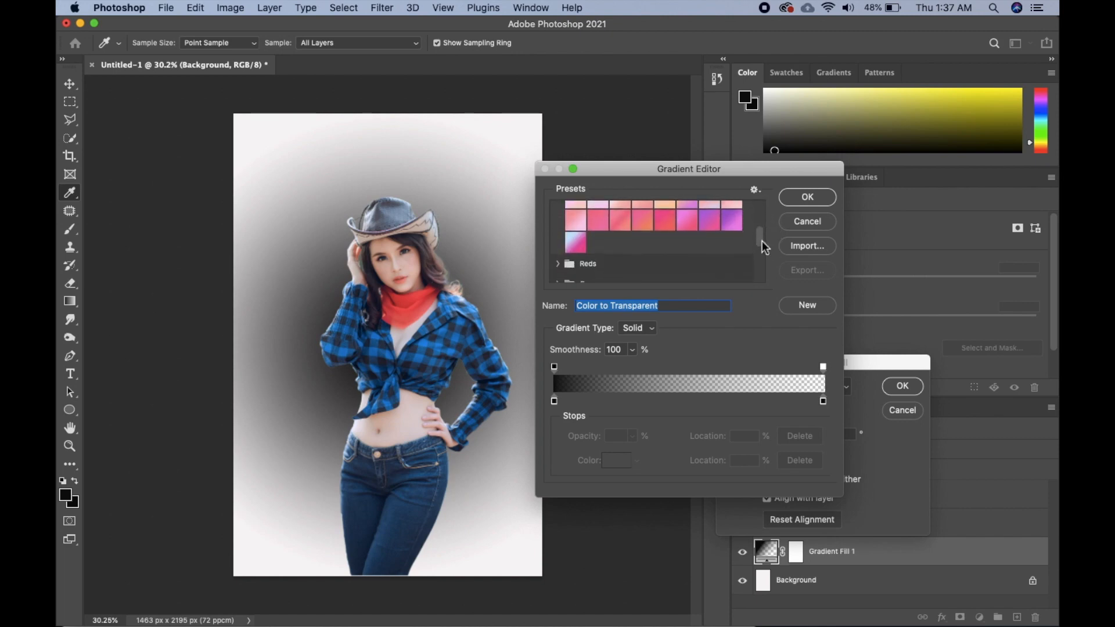
left_click(586, 246)
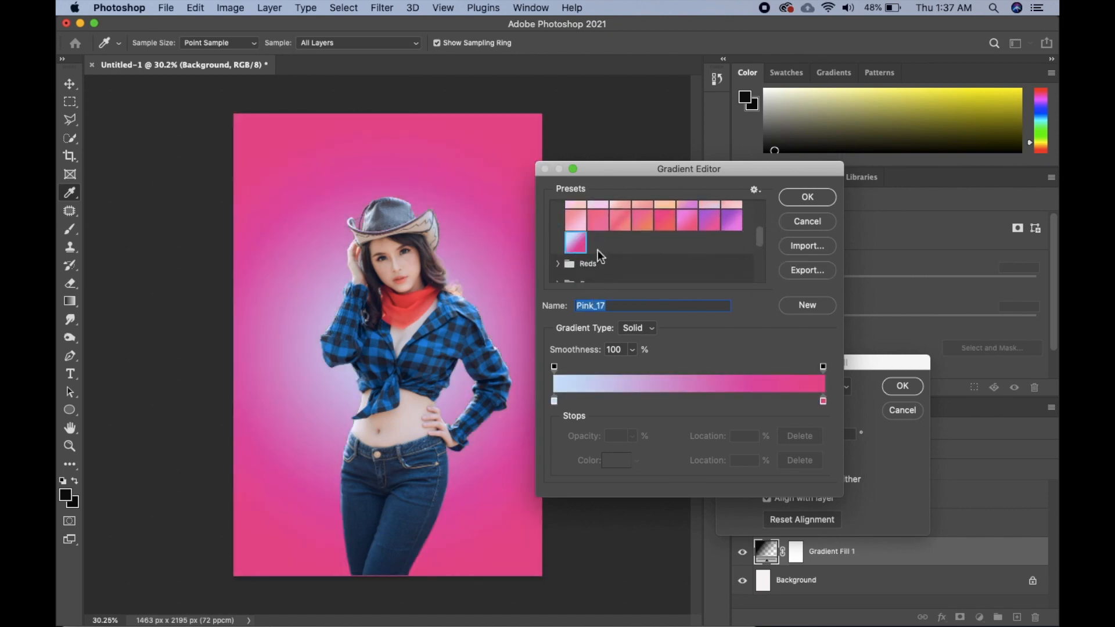
- Recolor the gradient's light blue starting stop to pure white, ffffff
left_click(554, 401)
left_click(626, 471)
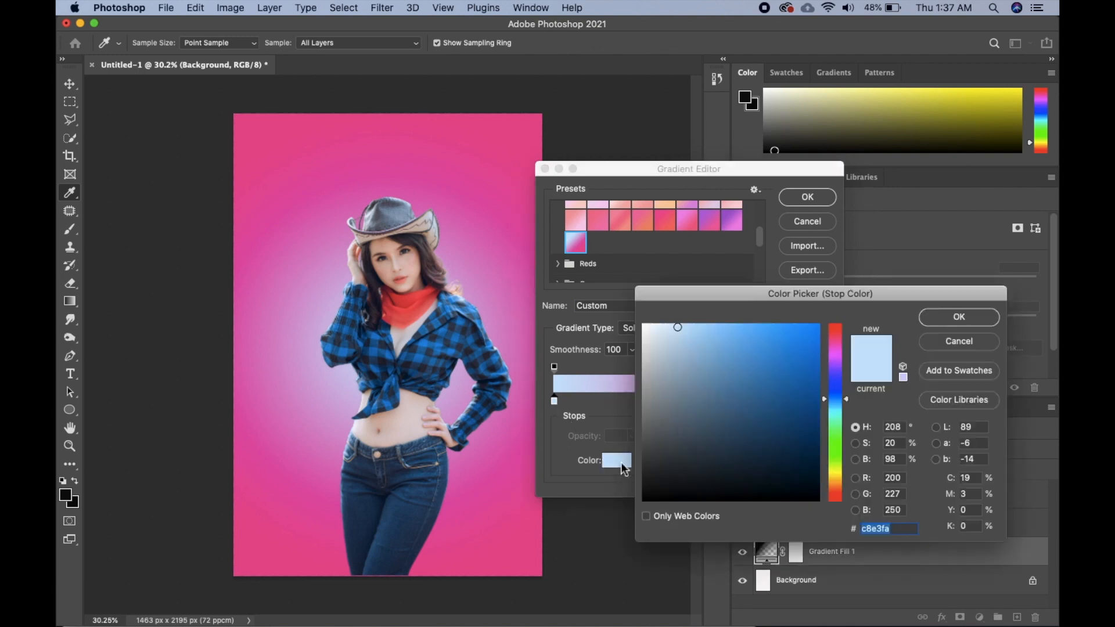
left_click(645, 327)
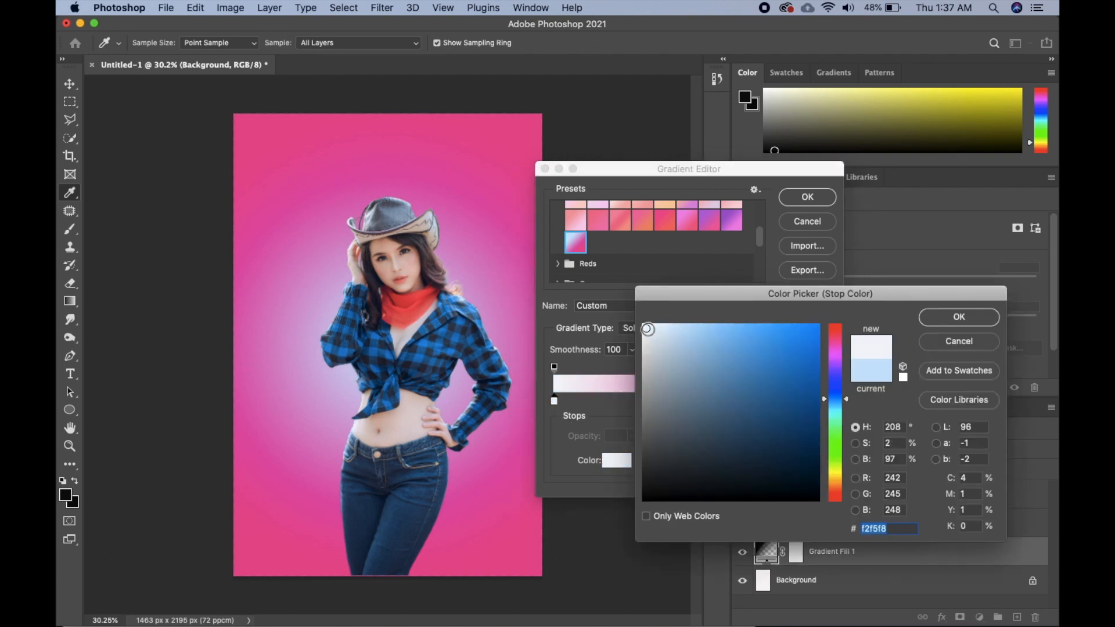
left_click(644, 323)
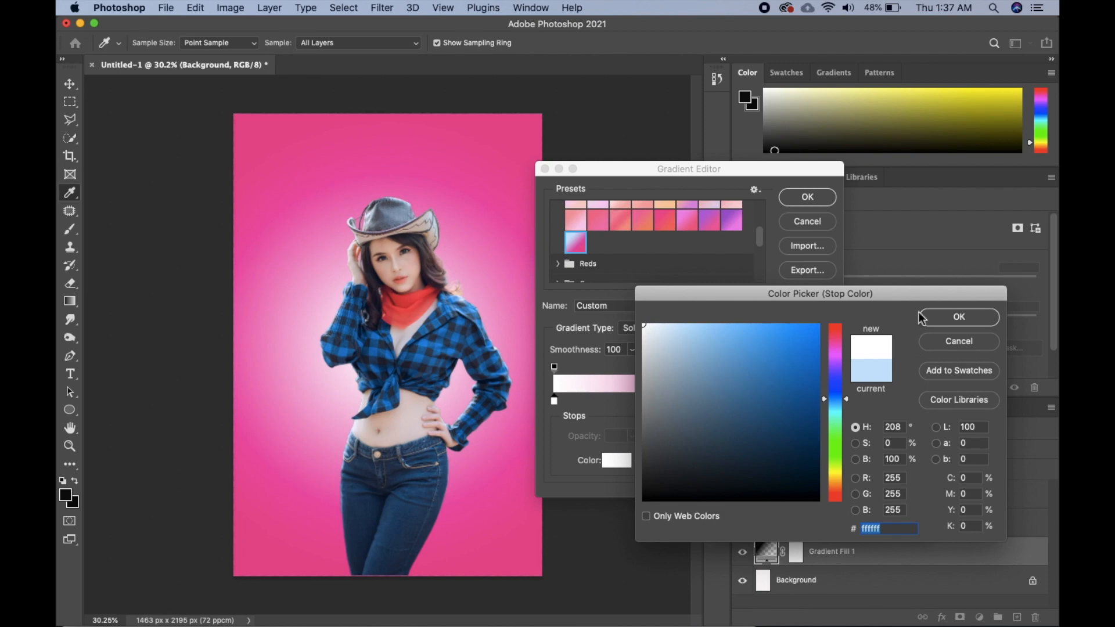
left_click(964, 320)
- Shift the white color stop to location 41%, accept the gradient fill, and lower the Gradient Fill 1 layer's opacity to 65%
left_click_drag(555, 400, 660, 406)
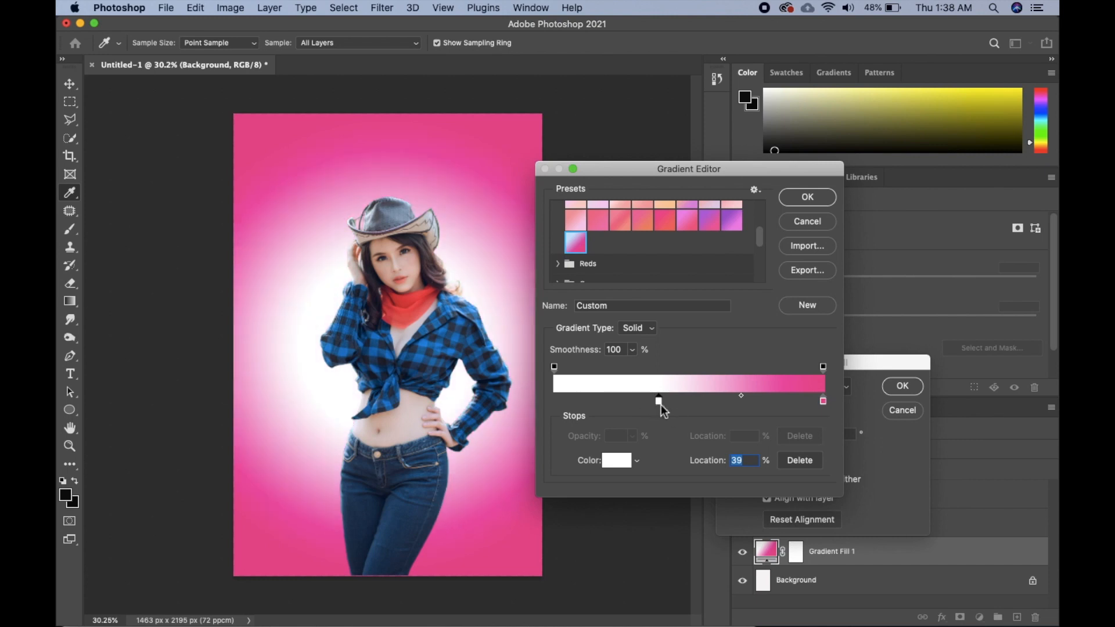
left_click_drag(661, 406, 666, 405)
left_click(806, 199)
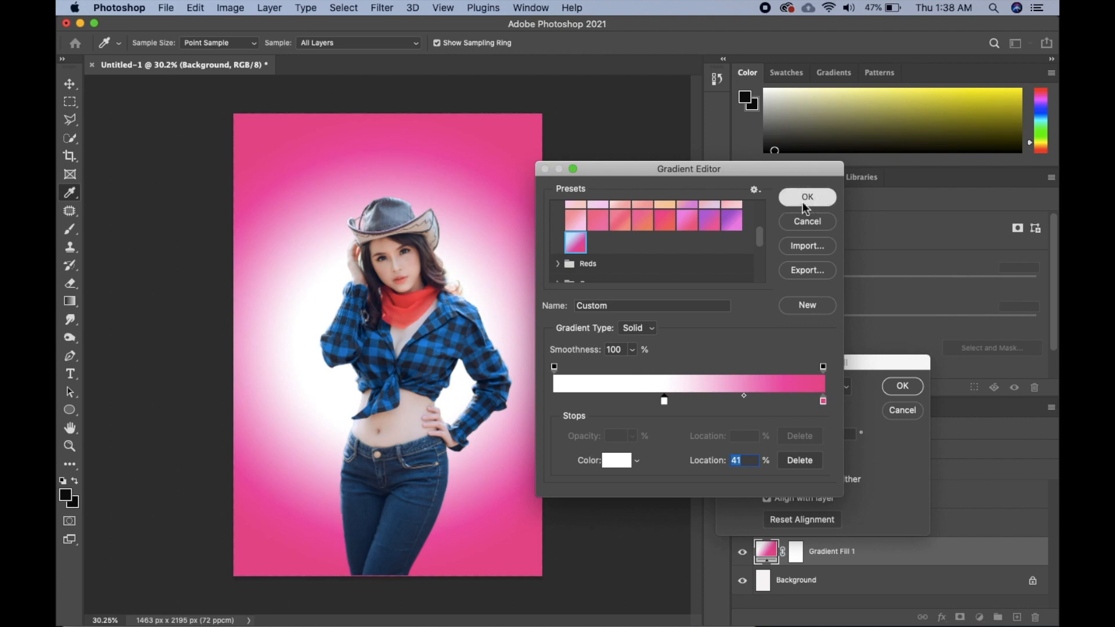
left_click(902, 389)
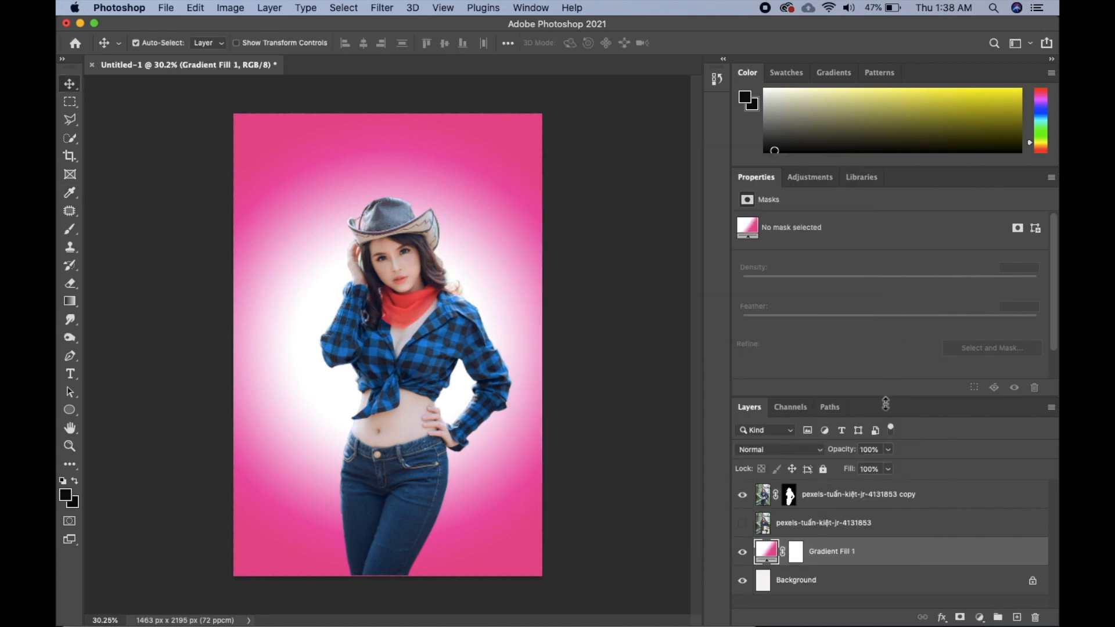
mouse_move(847, 456)
left_mouse_down()
mouse_move(818, 457)
mouse_move(844, 451)
left_mouse_up()
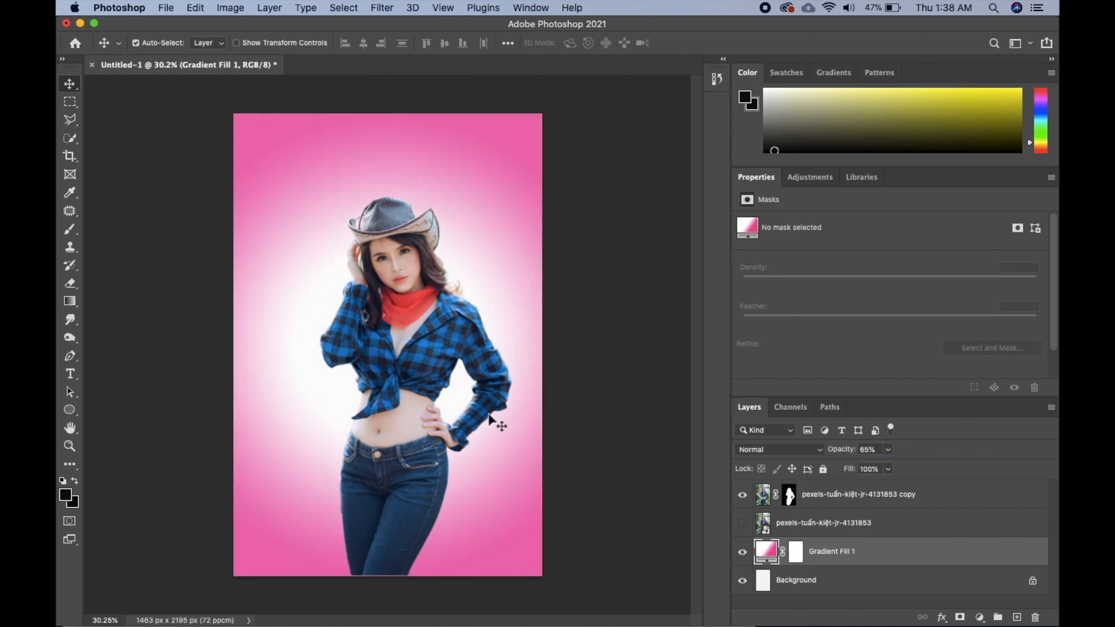
- Move the masked cut-out of the woman upward on the canvas to about X -32 px, Y -204 px
left_click(825, 498)
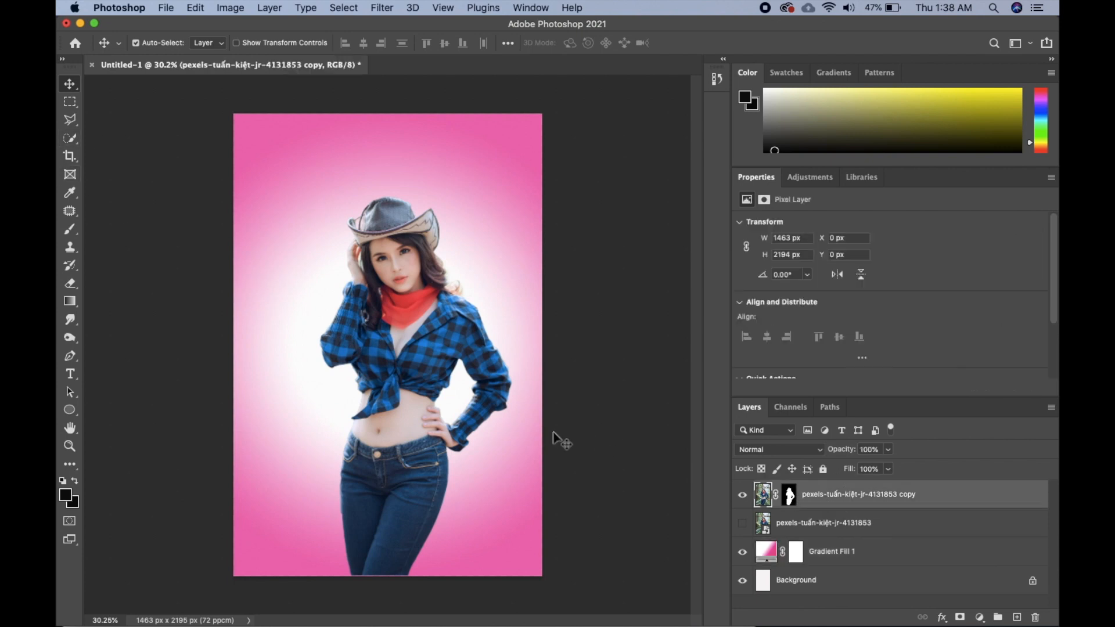
left_click_drag(408, 406, 404, 366)
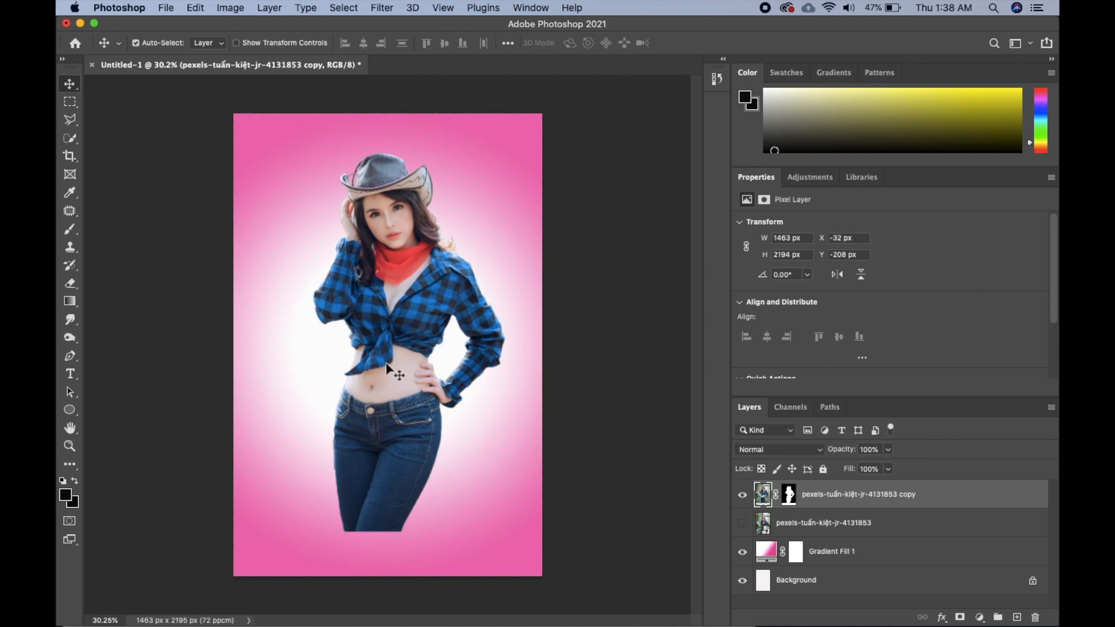
left_click_drag(387, 370, 390, 375)
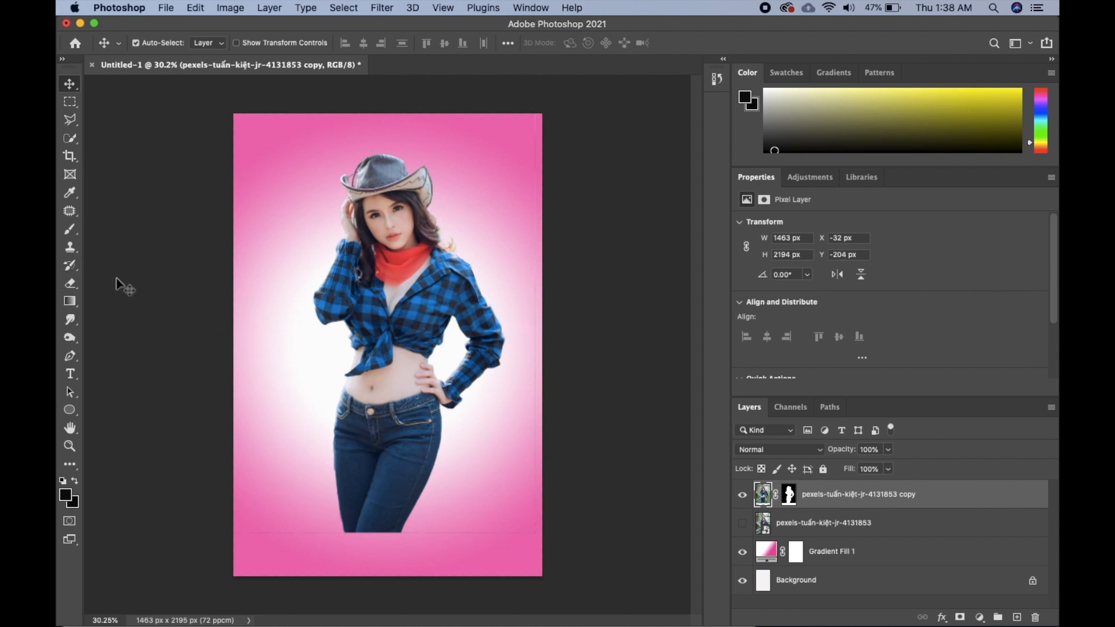
- Erase the woman's legs below the hips with a soft 348 px Eraser at 0% hardness, fading the jeans into the backdrop
left_click(72, 286)
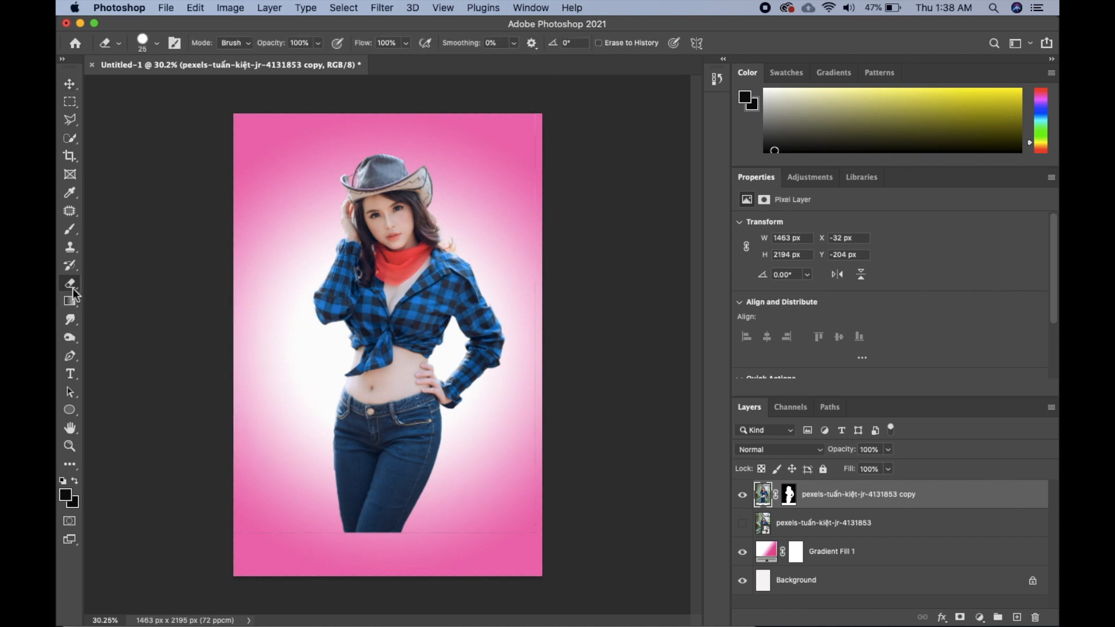
left_click(155, 47)
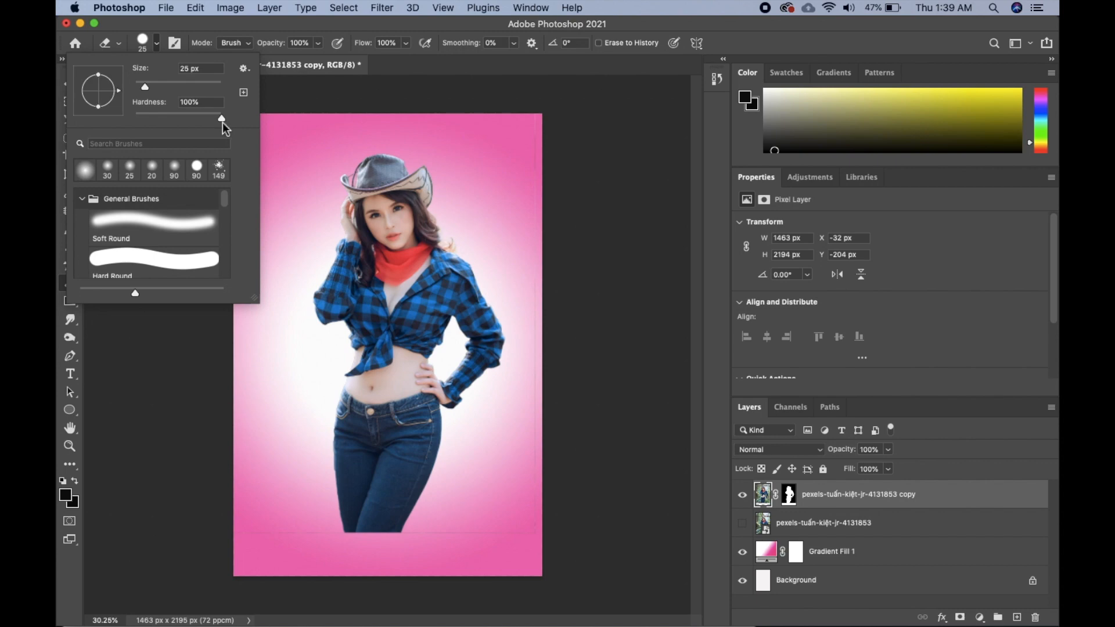
mouse_move(222, 121)
left_mouse_down()
mouse_move(130, 115)
mouse_move(207, 89)
mouse_move(240, 96)
mouse_move(207, 88)
left_mouse_up()
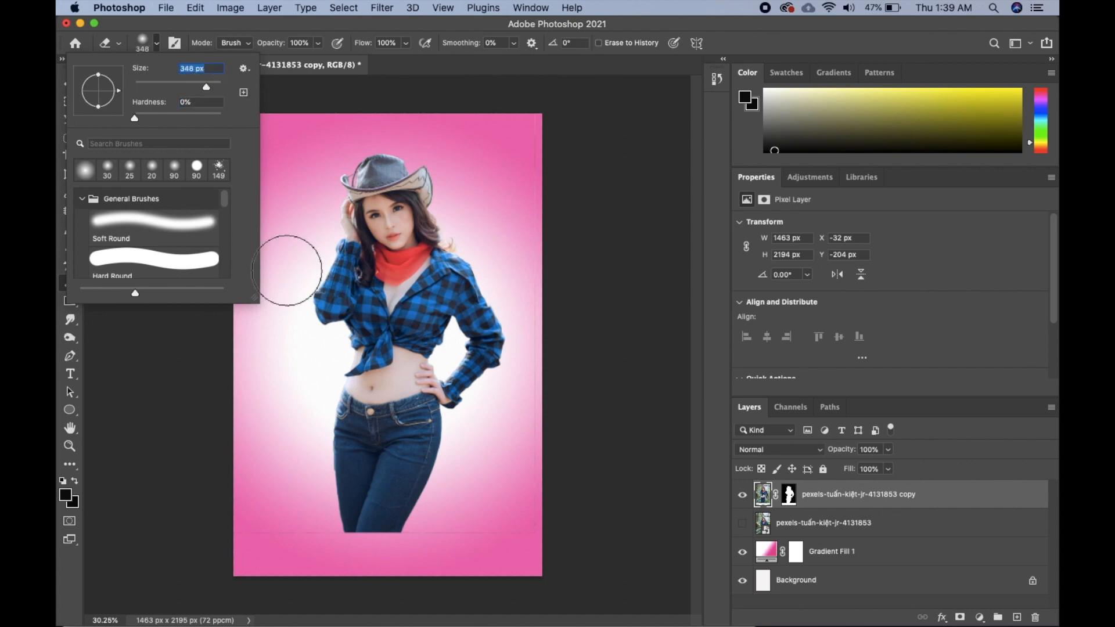
mouse_move(273, 563)
left_mouse_down()
mouse_move(427, 561)
mouse_move(320, 568)
mouse_move(471, 541)
mouse_move(330, 567)
mouse_move(319, 554)
mouse_move(362, 550)
mouse_move(259, 511)
mouse_move(392, 547)
mouse_move(264, 518)
mouse_move(386, 537)
mouse_move(504, 508)
mouse_move(440, 524)
mouse_move(478, 489)
mouse_move(404, 543)
mouse_move(202, 519)
mouse_move(183, 475)
mouse_move(360, 526)
mouse_move(305, 506)
mouse_move(457, 523)
mouse_move(355, 513)
mouse_move(443, 504)
mouse_move(386, 509)
mouse_move(309, 480)
mouse_move(245, 435)
mouse_move(357, 497)
mouse_move(271, 453)
mouse_move(337, 481)
mouse_move(304, 472)
mouse_move(492, 497)
mouse_move(468, 488)
mouse_move(487, 476)
mouse_move(443, 474)
mouse_move(413, 492)
mouse_move(444, 494)
mouse_move(359, 492)
mouse_move(369, 487)
mouse_move(275, 448)
mouse_move(406, 481)
mouse_move(445, 455)
mouse_move(443, 511)
left_mouse_up()
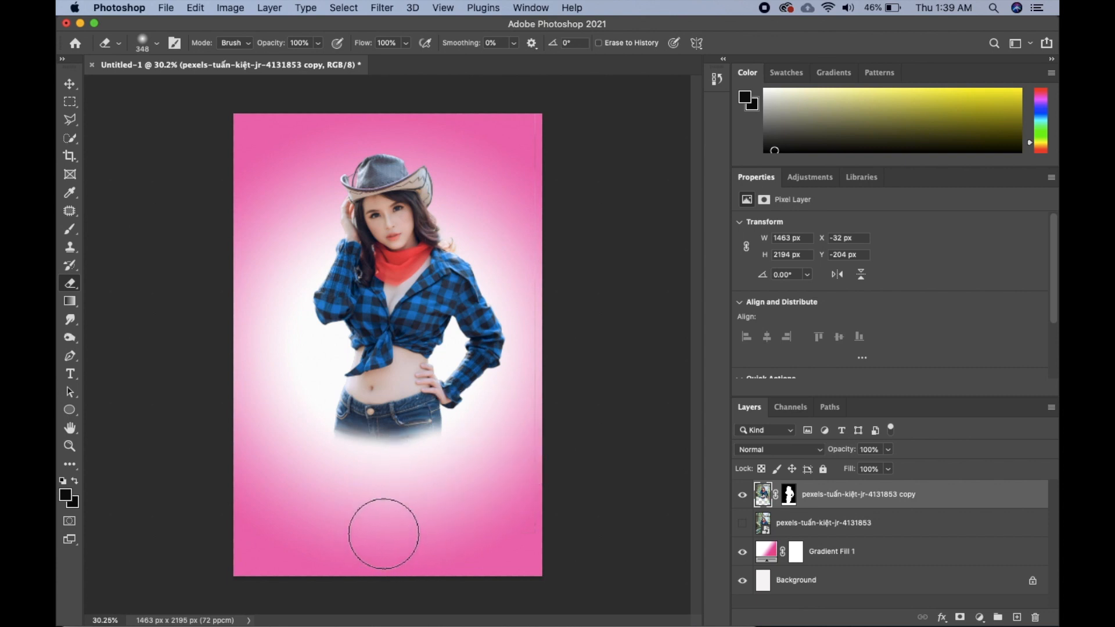
- Reposition the faded cut-out and scale it up slightly in proportion, centering the woman over the white glow
key("v")
left_click_drag(383, 306, 369, 317)
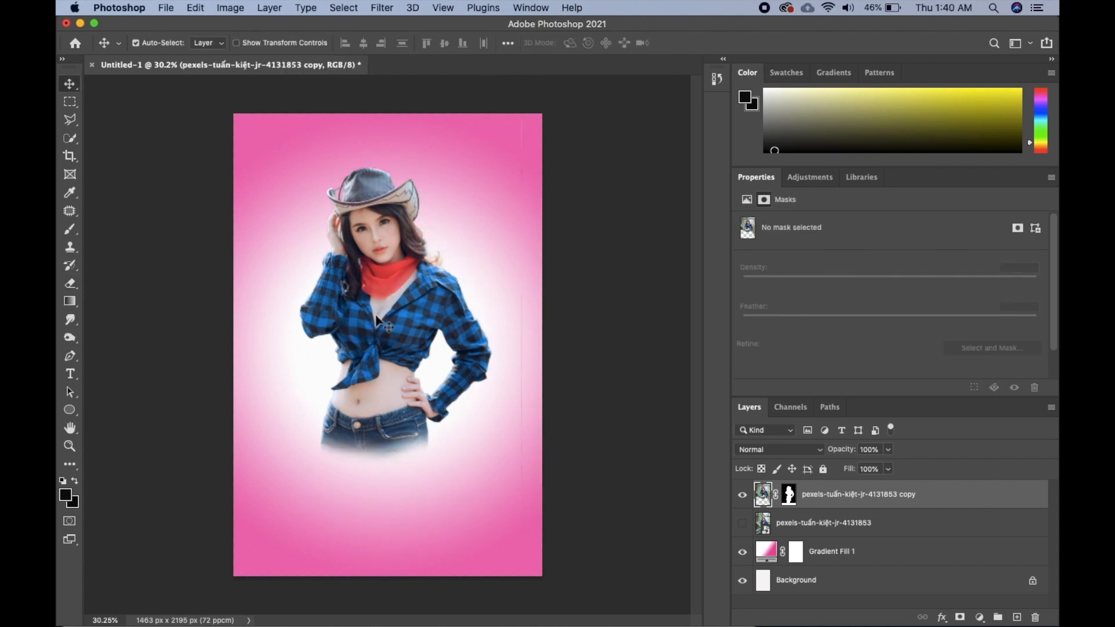
key("super")
key("super+t")
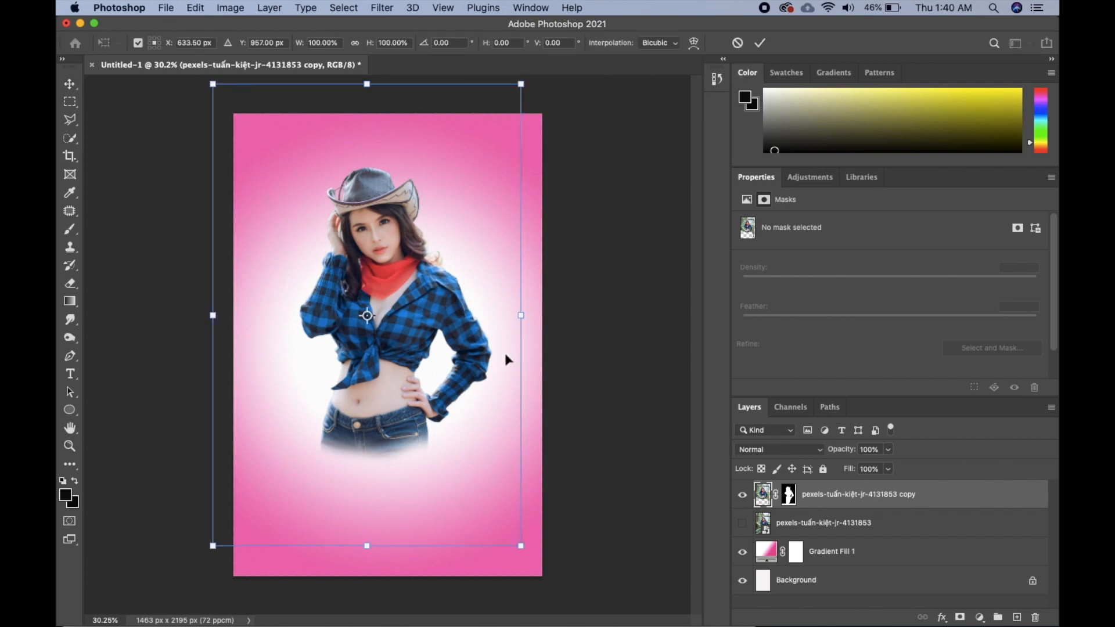
left_click_drag(522, 86, 567, 73)
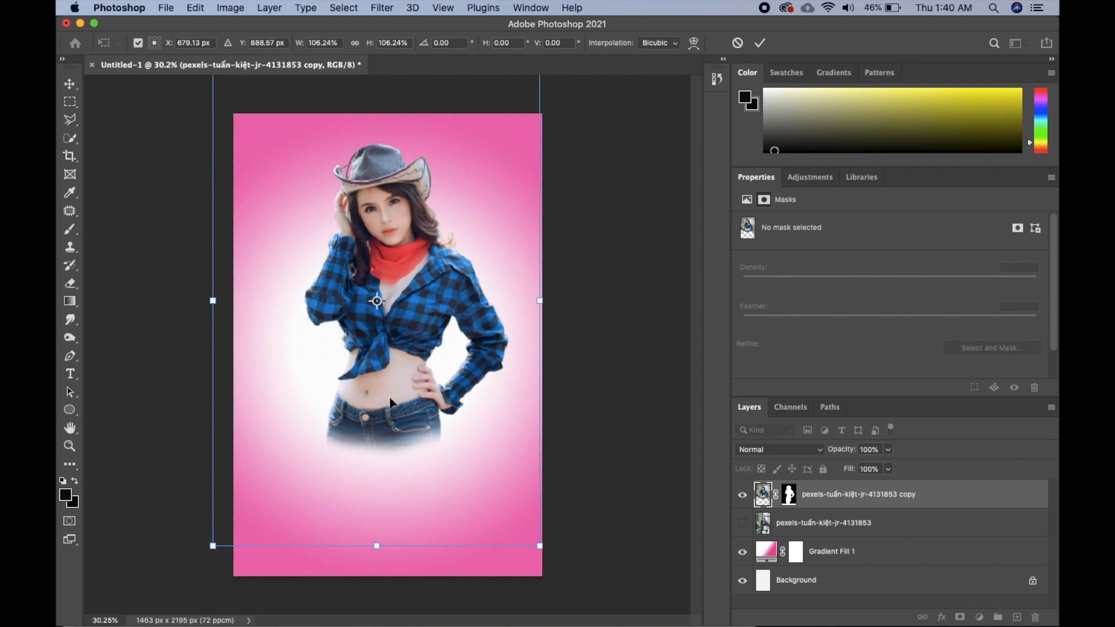
left_click_drag(213, 546, 205, 557)
key("Return")
mouse_move(373, 333)
left_mouse_down()
mouse_move(376, 347)
mouse_move(374, 334)
left_mouse_up()
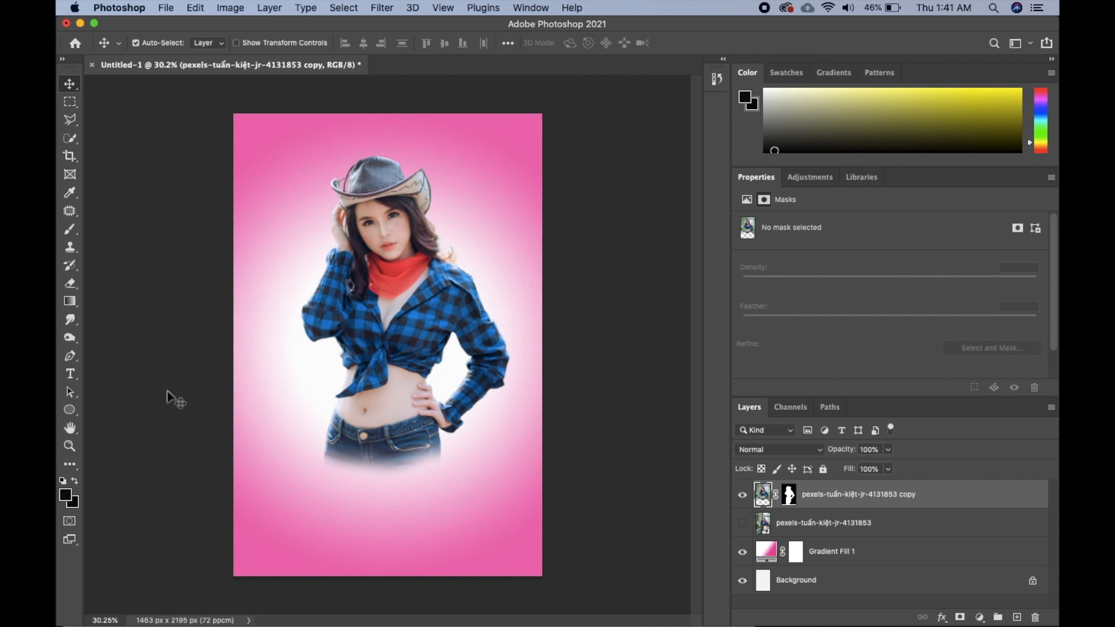
- Add a horizontal text layer reading BIRTHDAY across the woman's waist and set its font to Noto Sans Bold
left_click(74, 380)
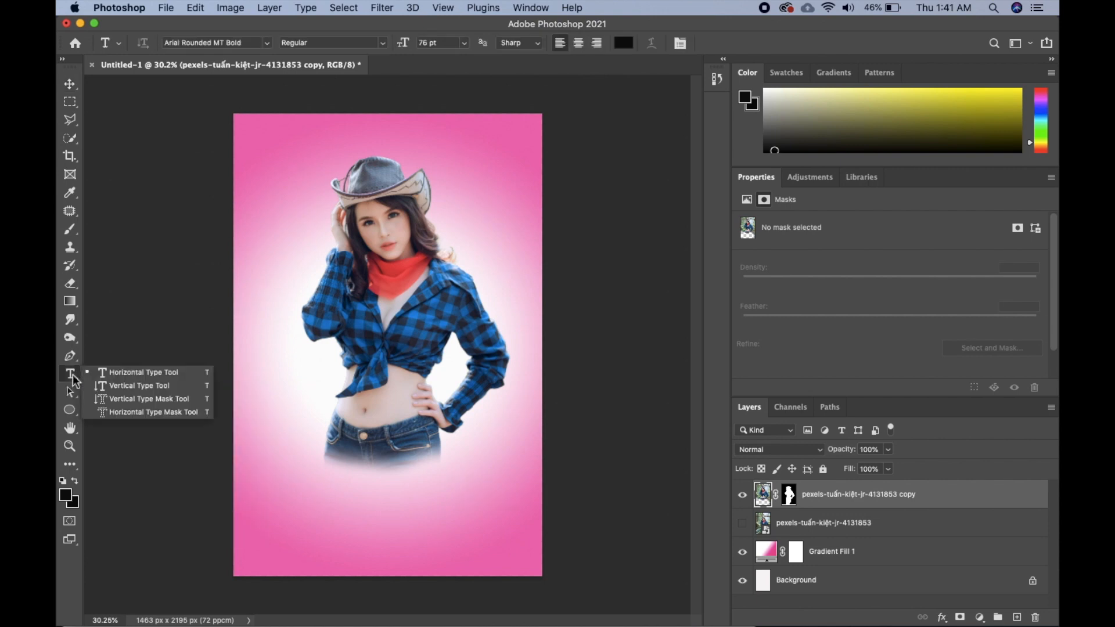
left_click(131, 372)
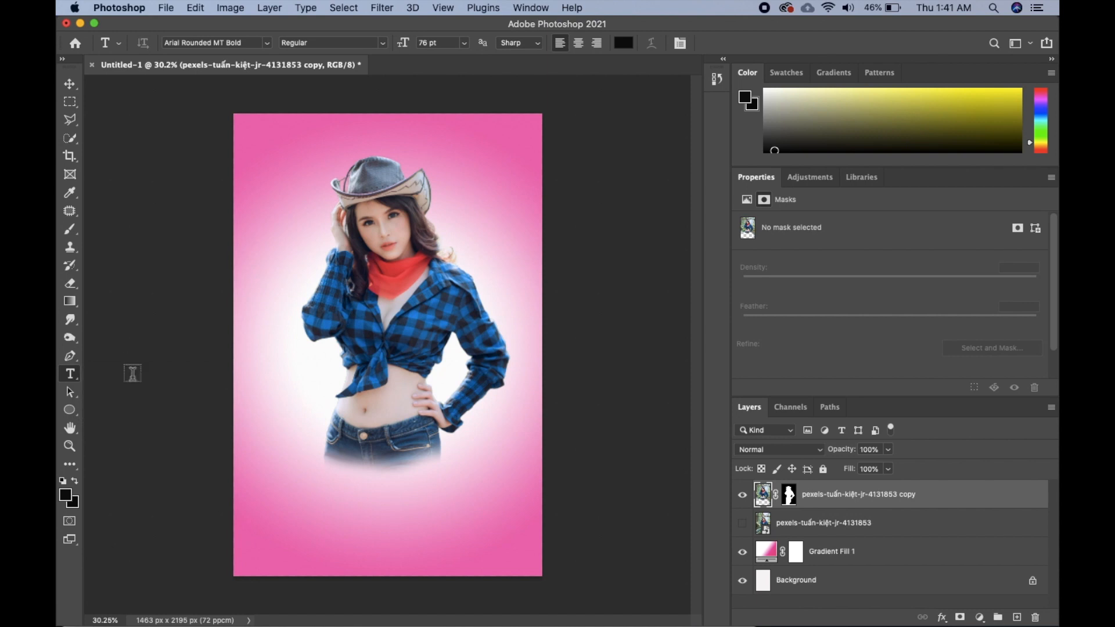
left_click(296, 430)
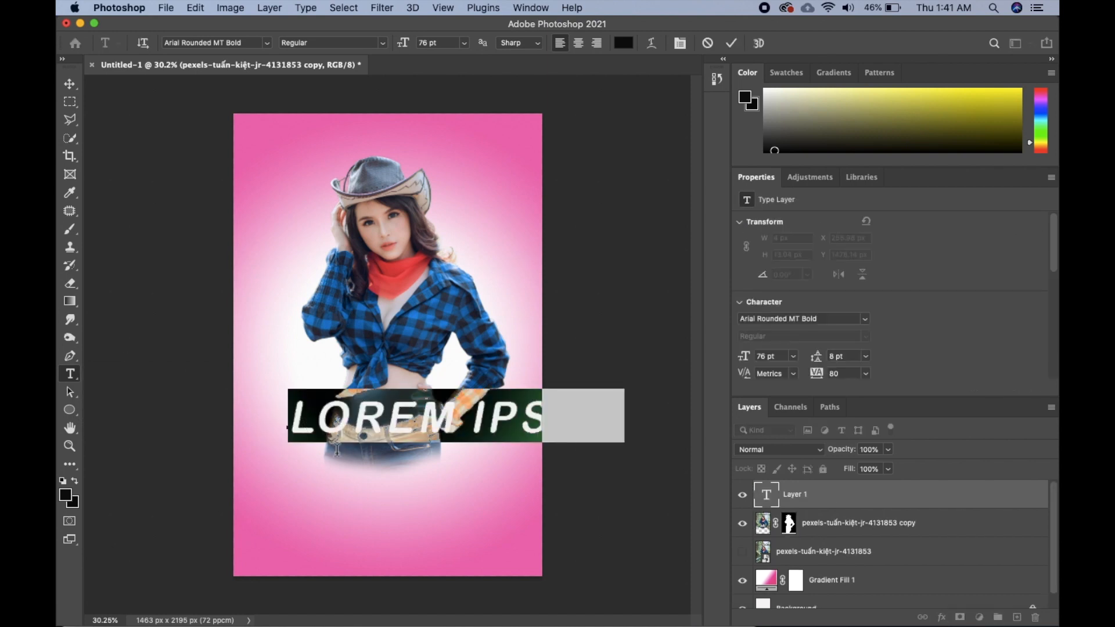
type("BIRT")
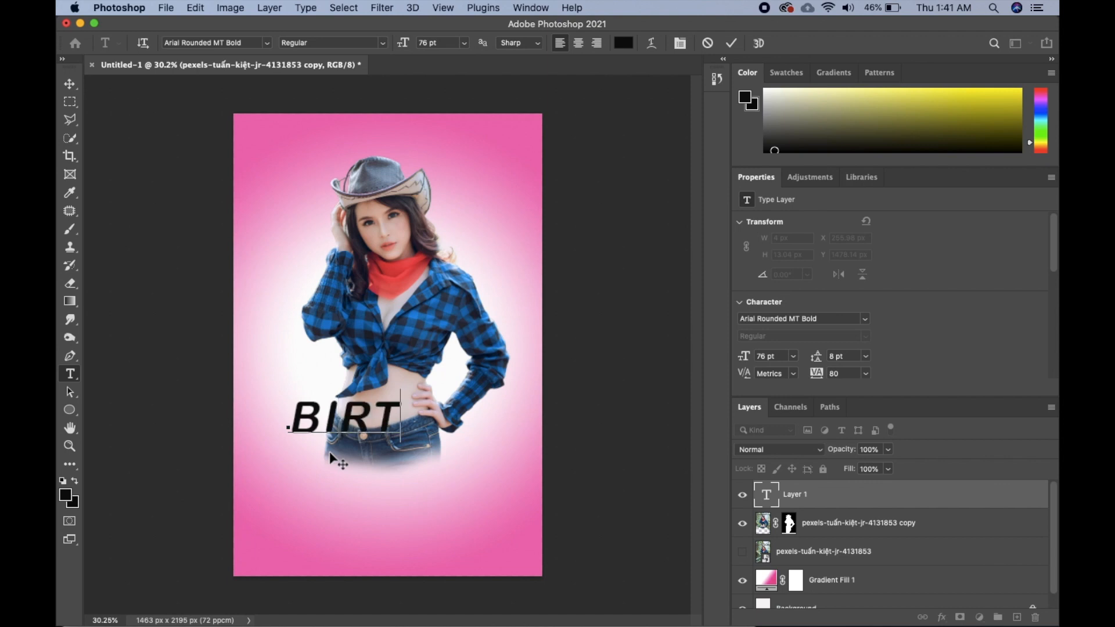
type("HDAY")
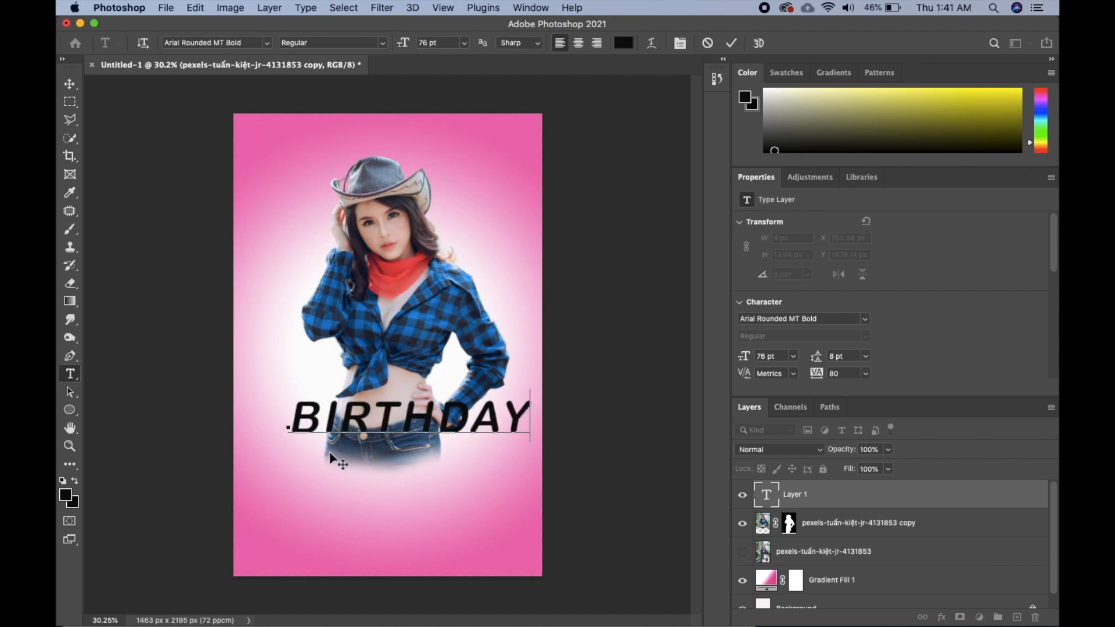
left_click(836, 523)
left_click(796, 494)
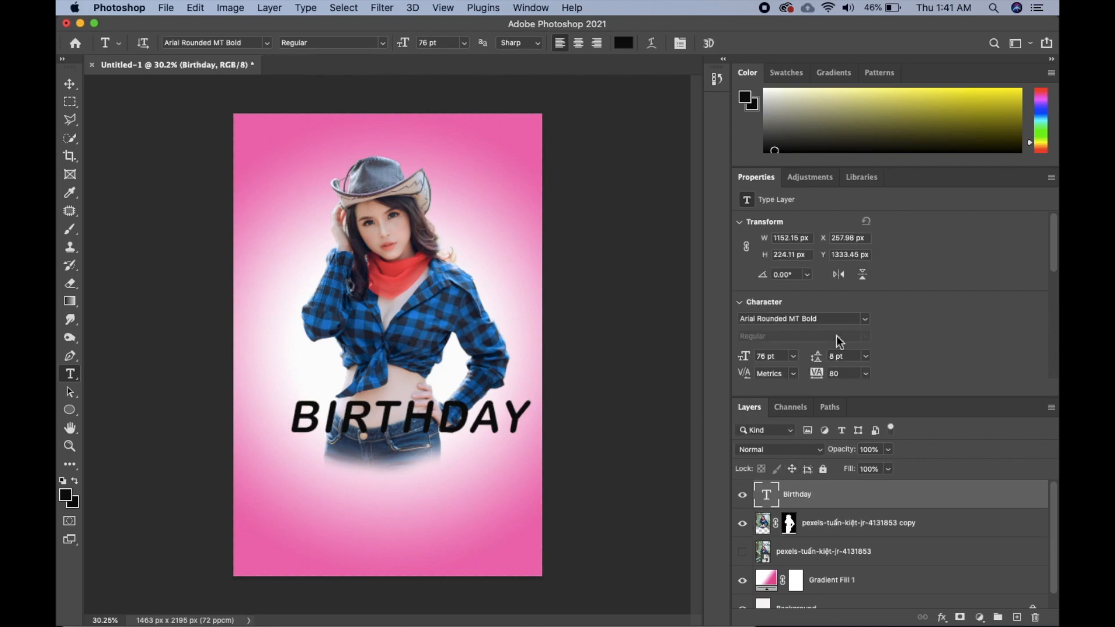
left_click(866, 322)
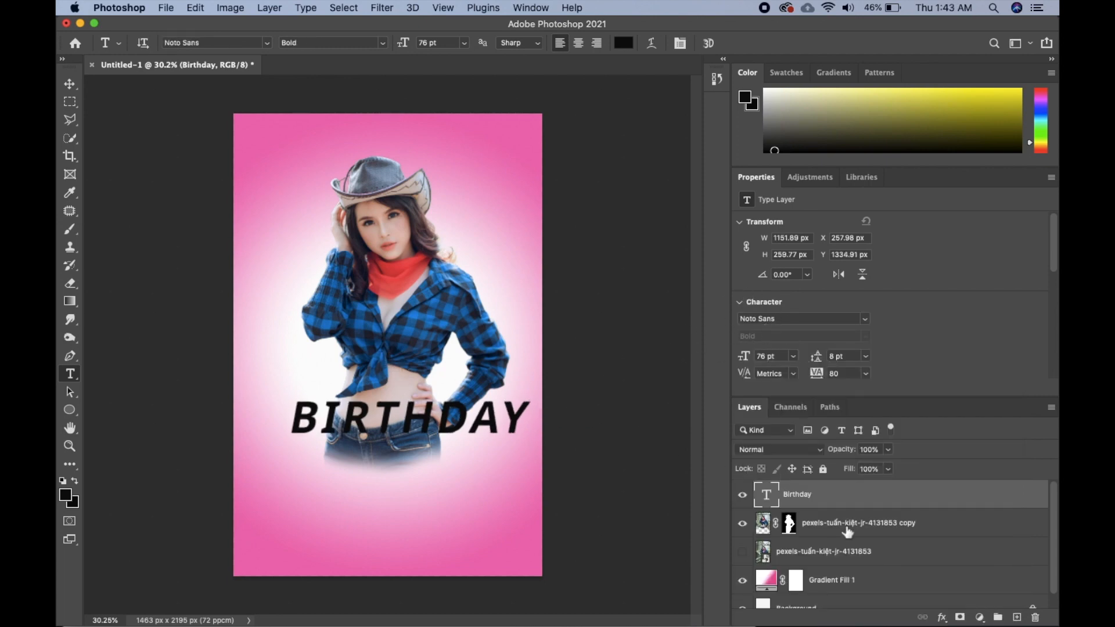
- Add a separate text layer reading PARTY just below BIRTHDAY
left_click(353, 465)
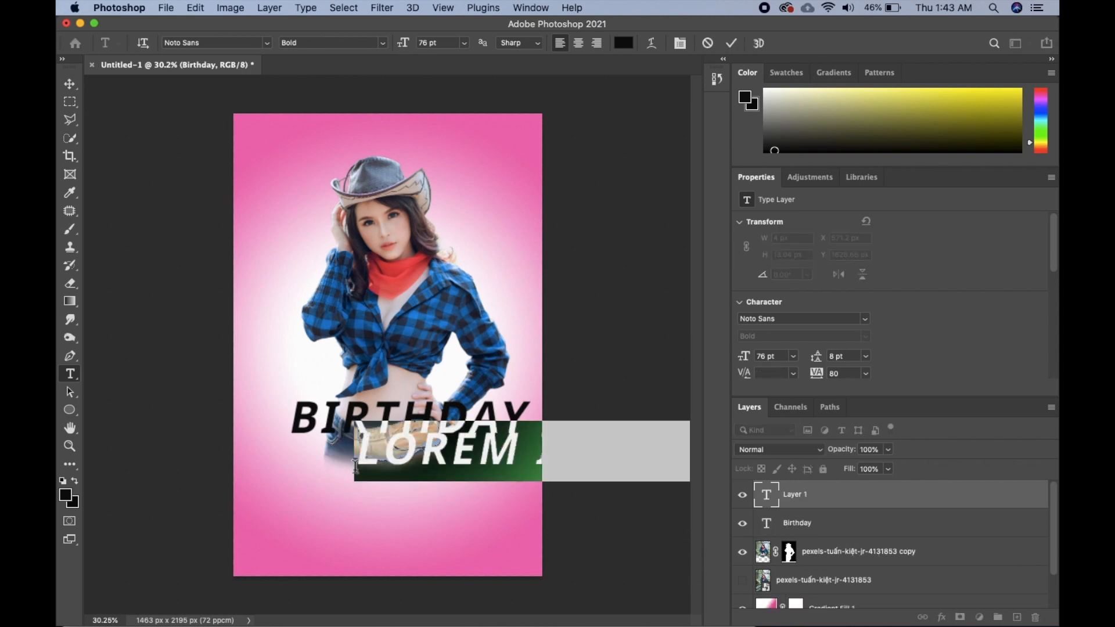
type("PARTY")
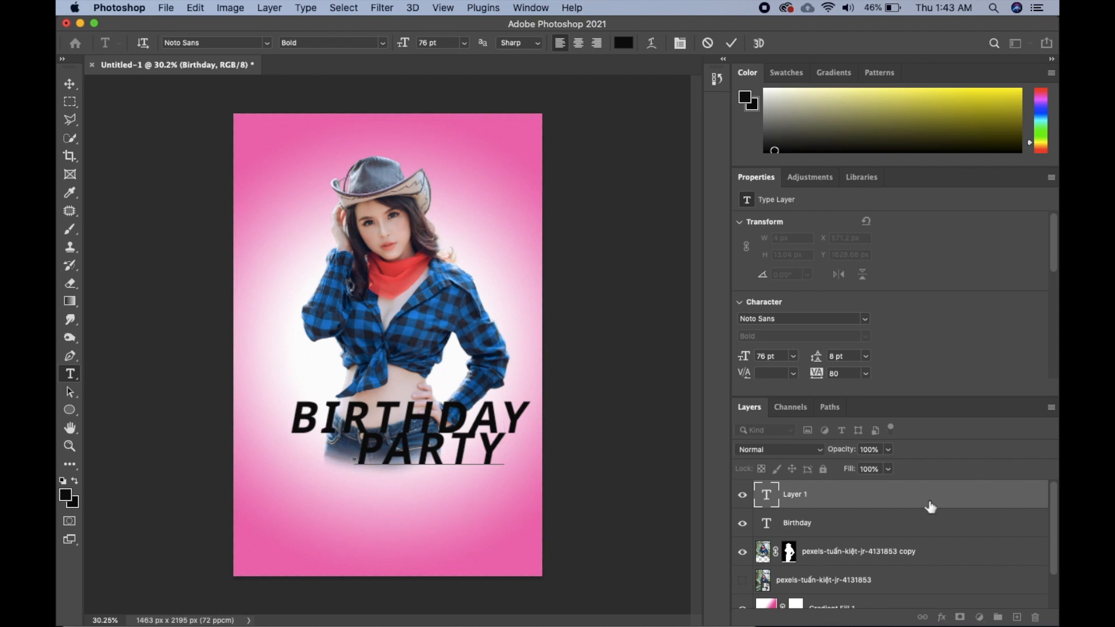
left_click(831, 497)
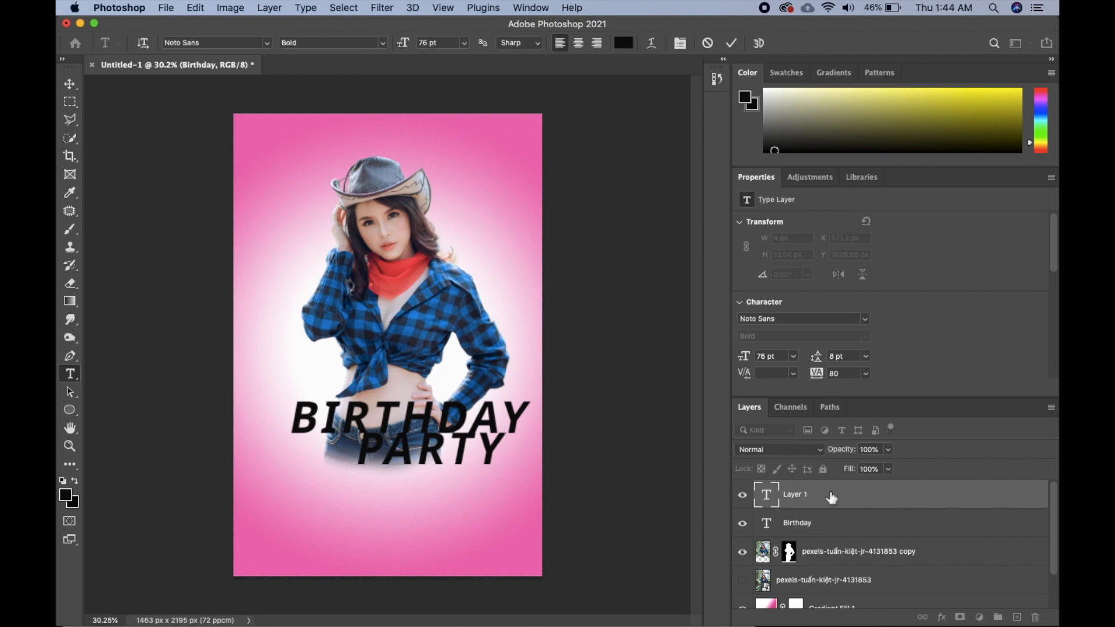
left_click(374, 490)
type("LONDO")
key("Escape")
double_click(936, 500)
left_click(955, 305)
left_click(1035, 615)
- Add a separate text layer reading "London bridge" below the PARTY line
left_click(281, 508)
type("London bridge")
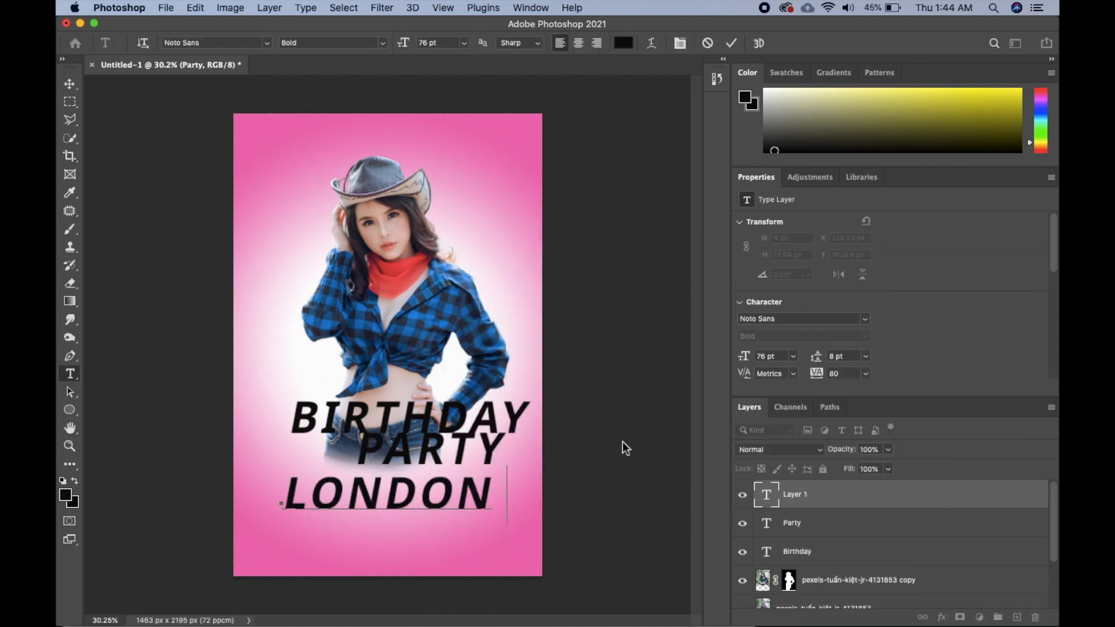
left_click(887, 521)
- Add a text layer reading "May 1st 5pm" under the London bridge line, and reselect the London bridge layer
left_click(307, 530)
type("May 1st 5pm")
left_click(847, 521)
left_click(836, 491)
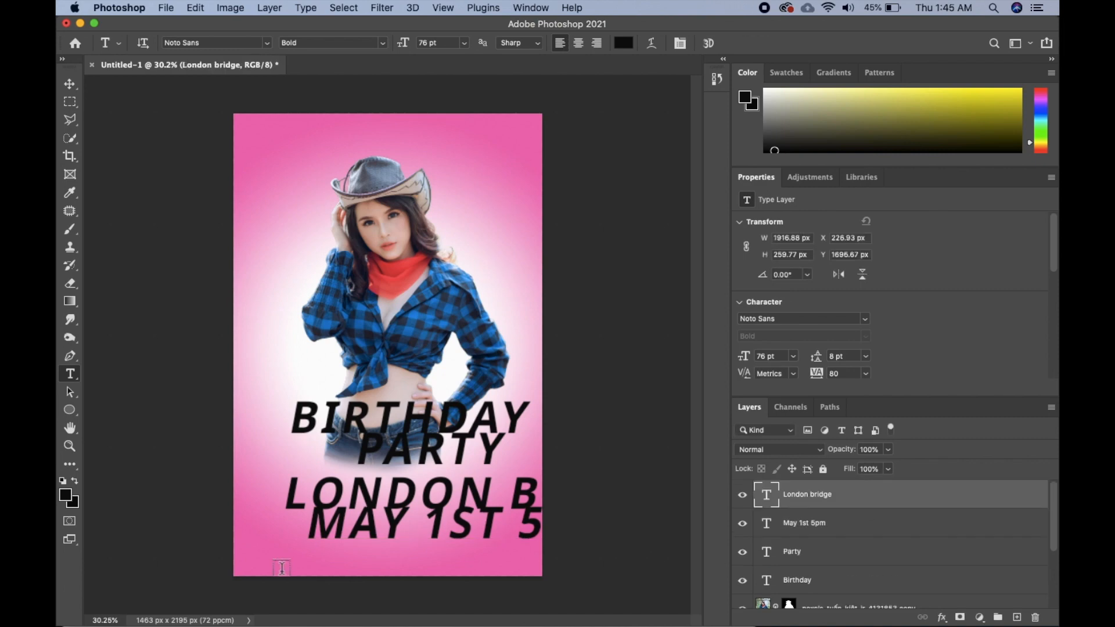
- Add a text layer reading "Guest dj honey" along the poster's lower edge
left_click(280, 567)
type("Guest dj honey")
left_click(764, 533)
left_click(755, 506)
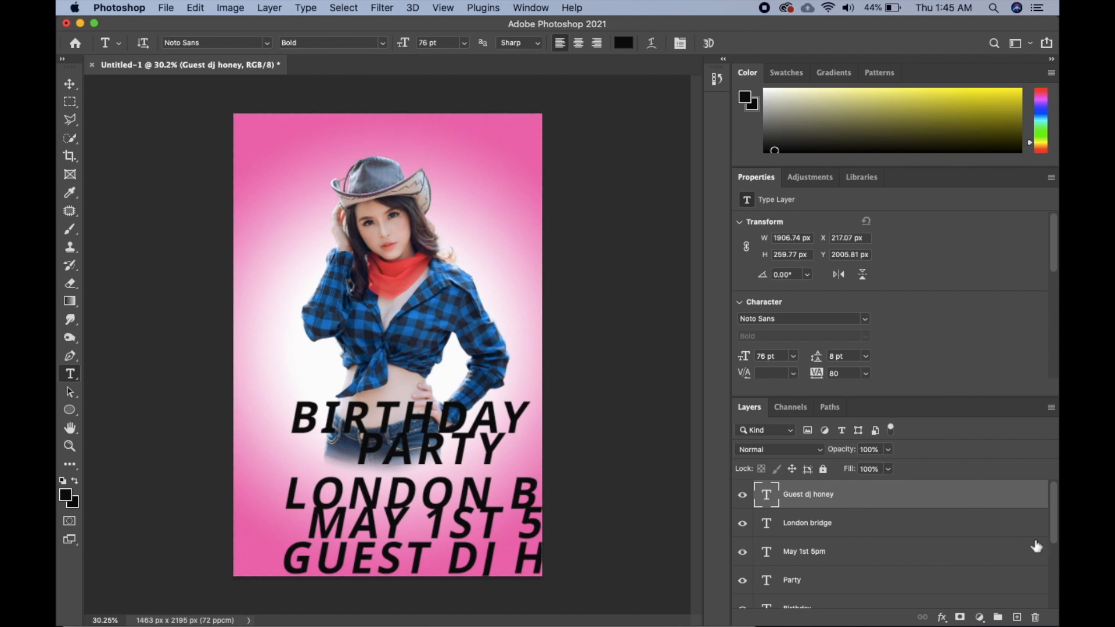
- Group all five text layers, from Birthday up to Guest dj honey, into one layer group
scroll(1031, 549, "down", 2)
left_click(972, 583)
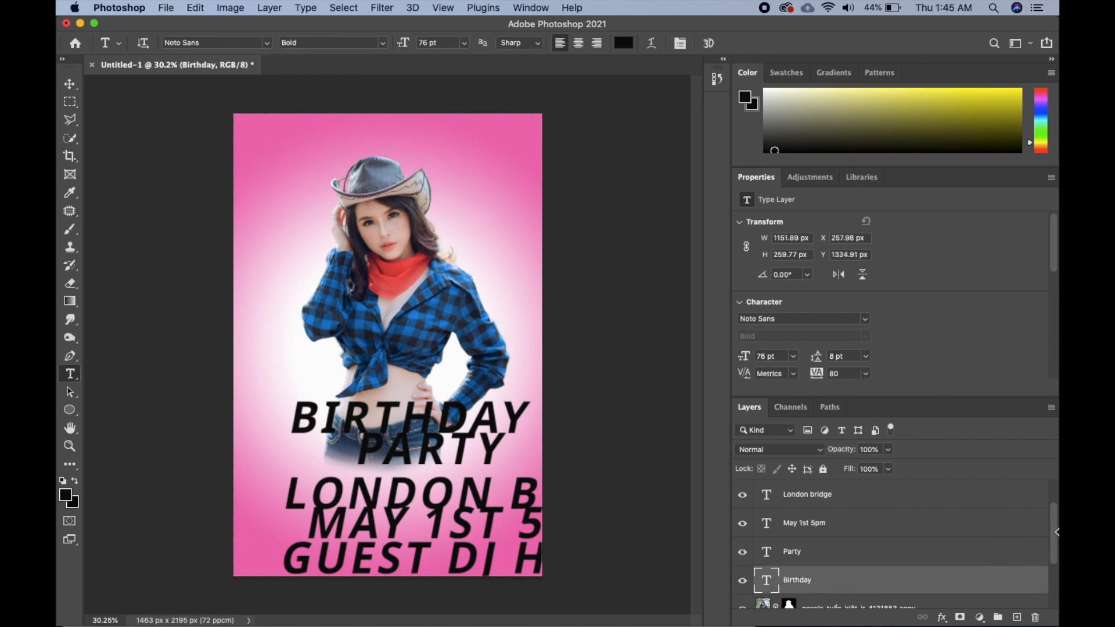
scroll(1057, 543, "up", 2)
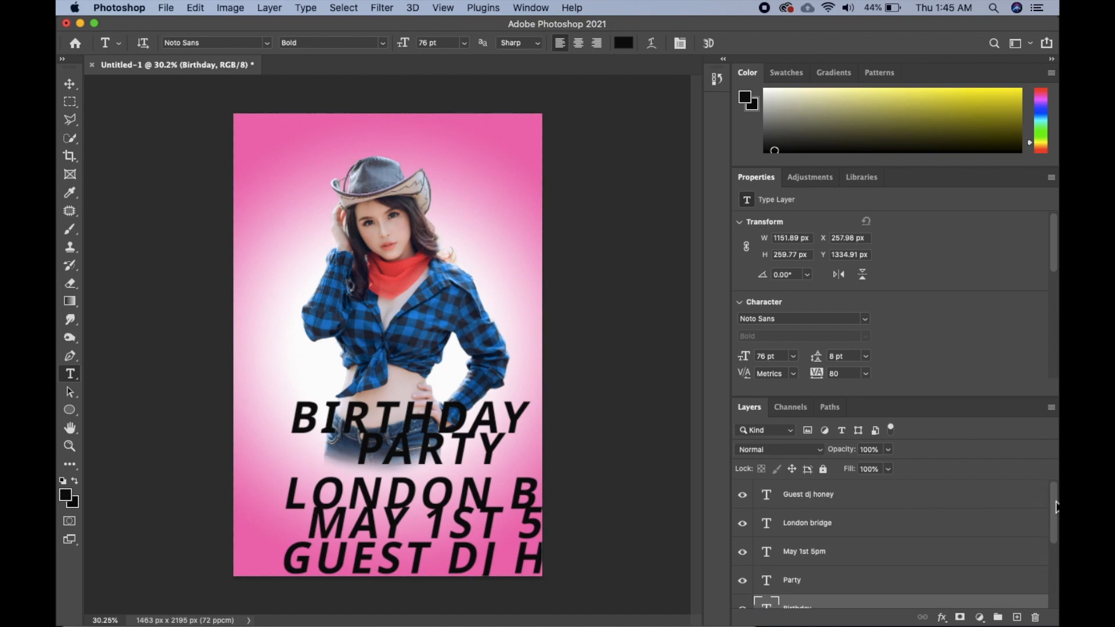
left_click(927, 505, "shift")
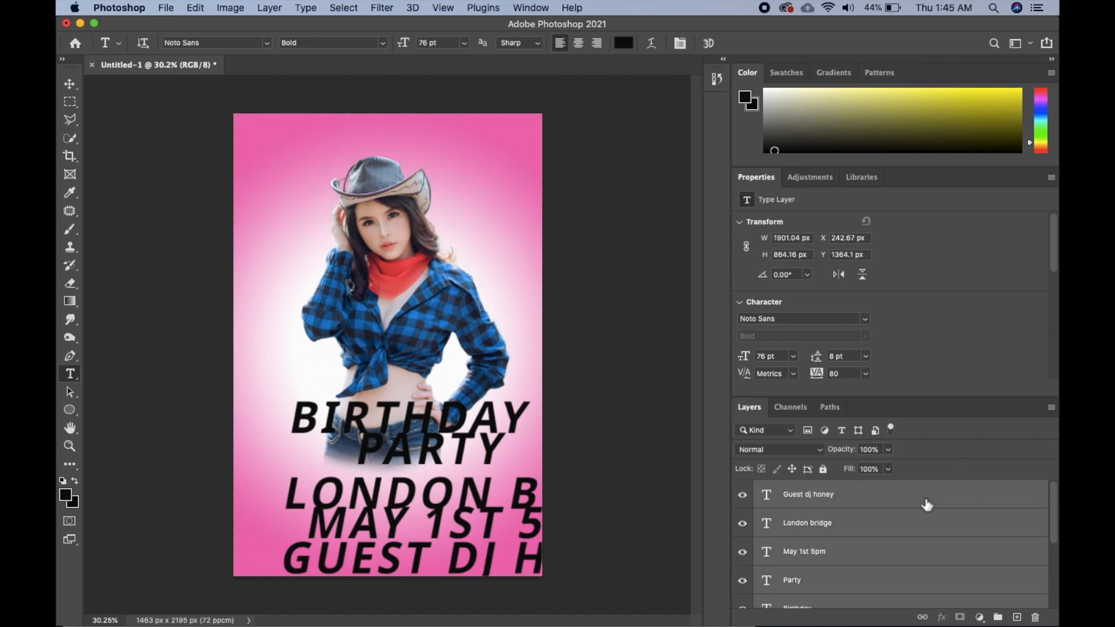
left_click_drag(959, 535, 999, 619)
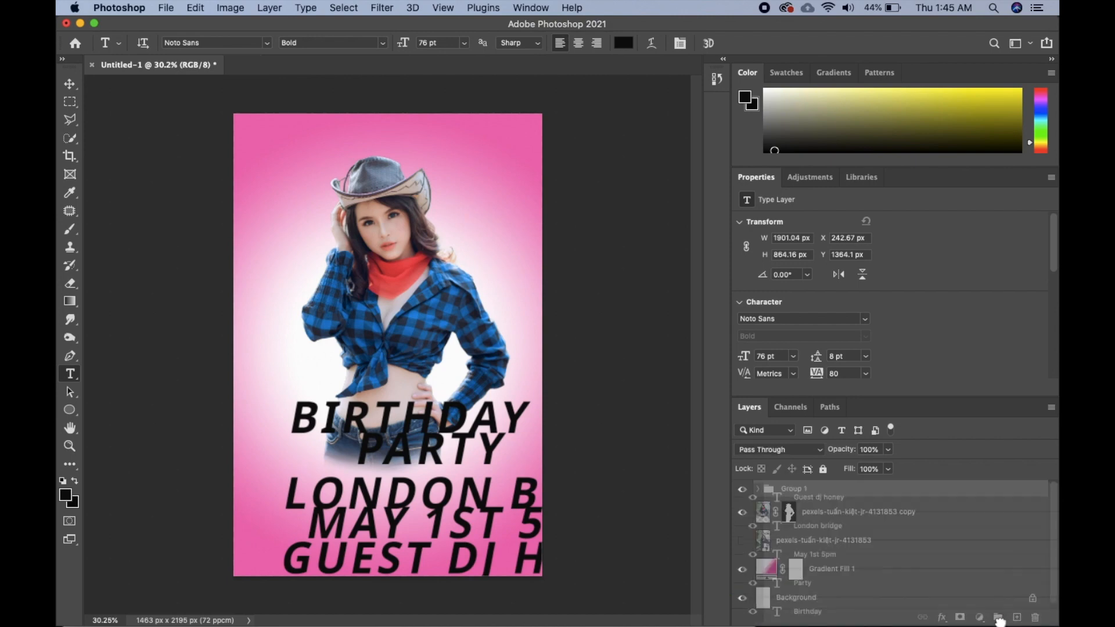
- Hide every text layer in the group except Birthday, and move BIRTHDAY down over the woman's faded jeans, roughly centred on the poster
left_click(758, 490)
left_click(758, 490)
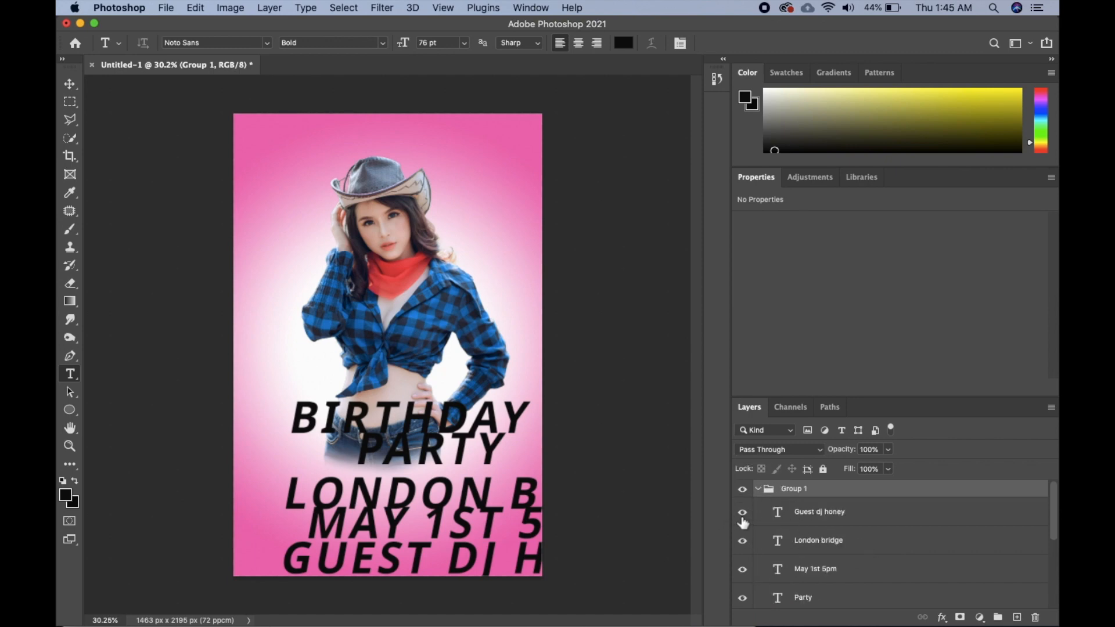
left_click(746, 542)
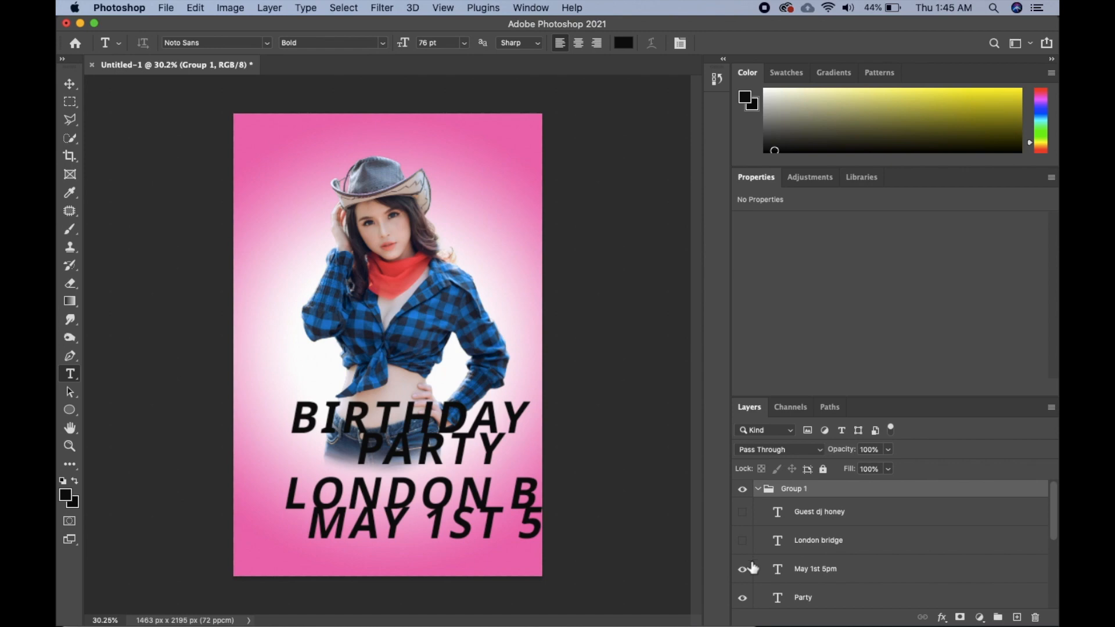
left_click(745, 571)
left_click(743, 598)
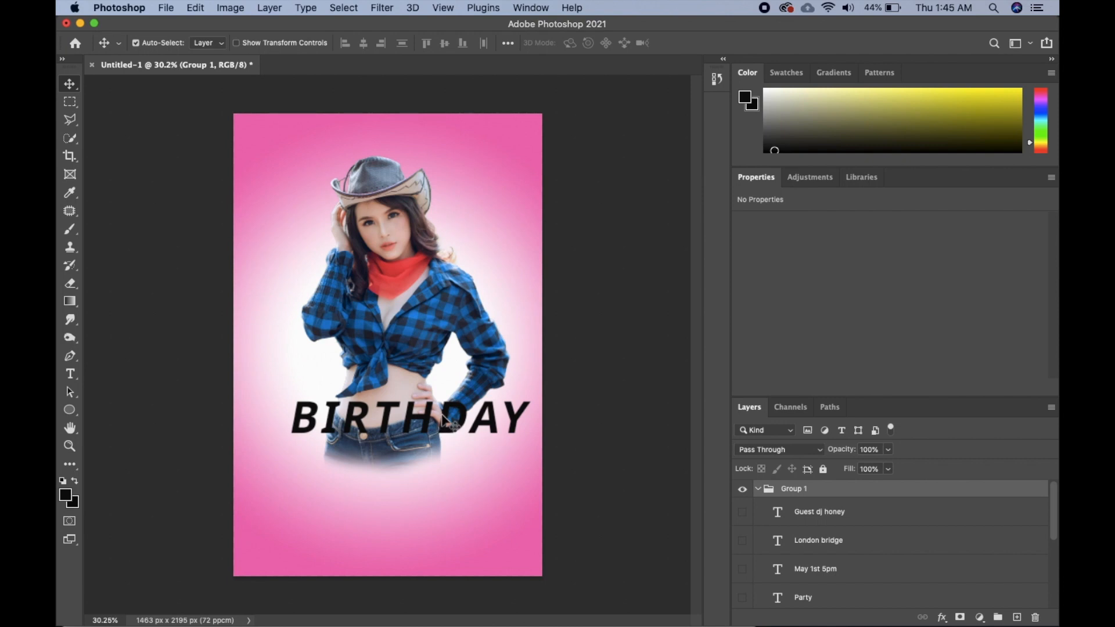
left_click(442, 427, "ctrl")
mouse_move(441, 427)
left_mouse_down()
mouse_move(426, 442)
mouse_move(427, 411)
left_mouse_up()
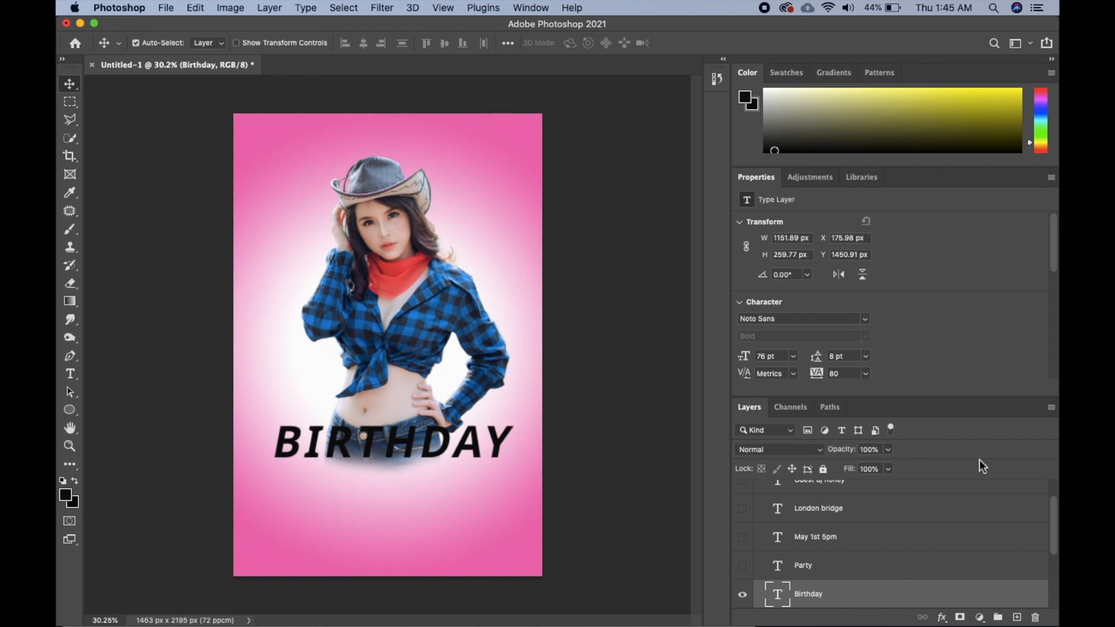
left_click(1023, 595)
double_click(1036, 594)
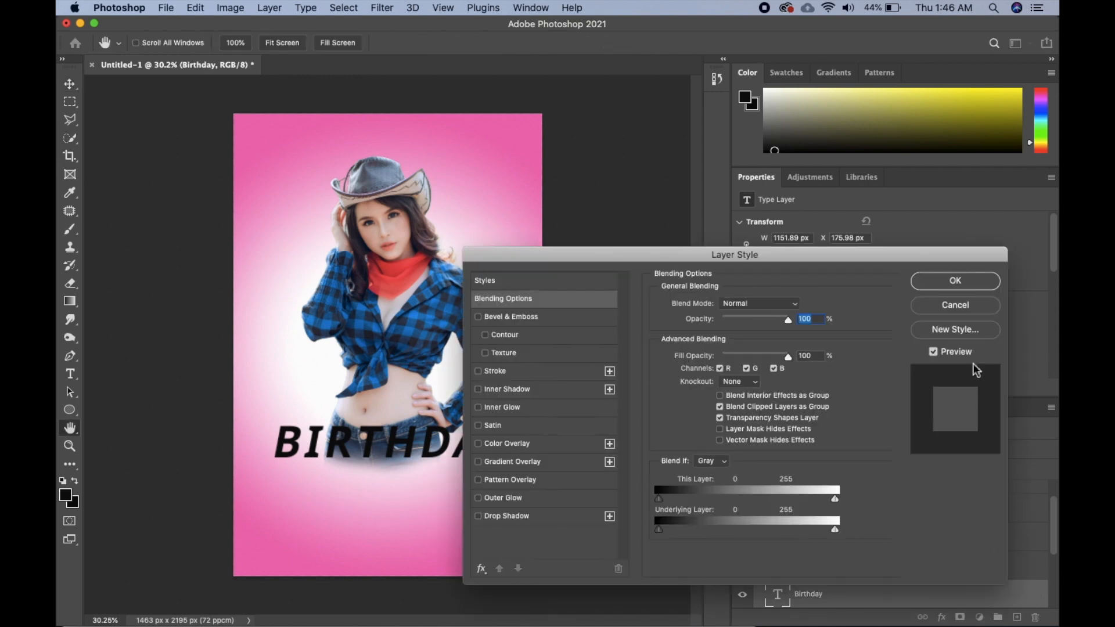
left_click(965, 306)
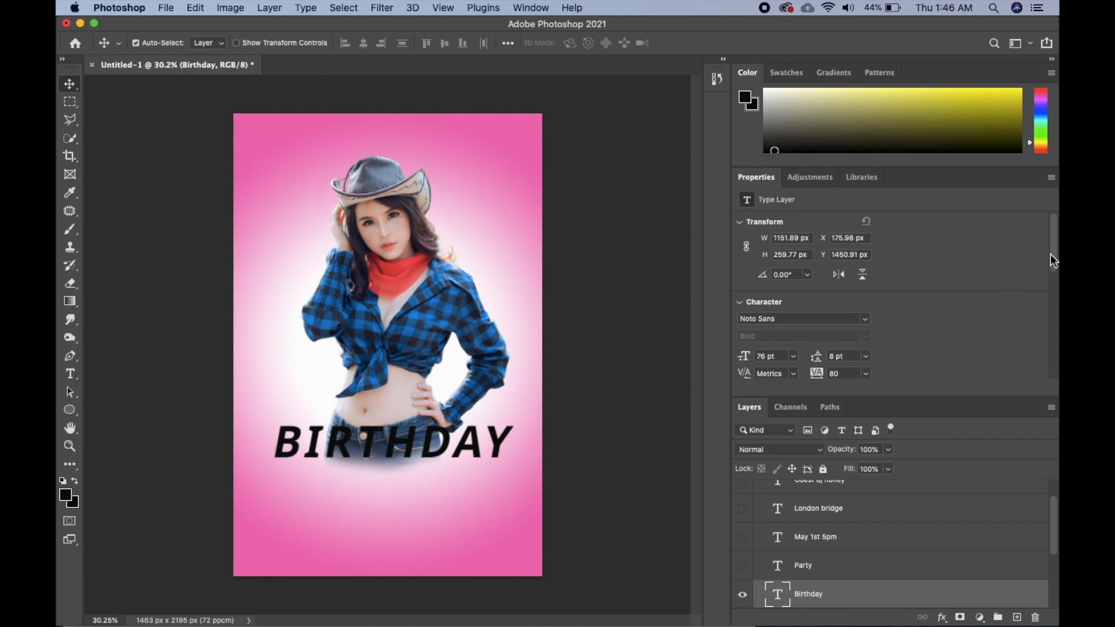
- Change the BIRTHDAY text colour to golden yellow e6b111
scroll(1051, 253, "down", 3)
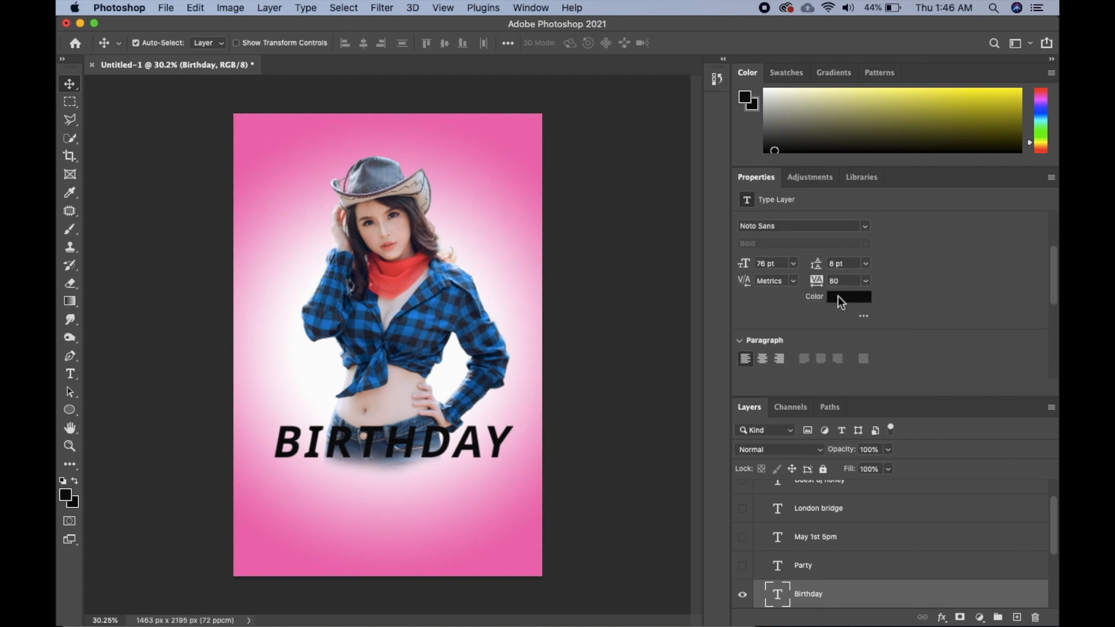
left_click(838, 297)
left_click(838, 479)
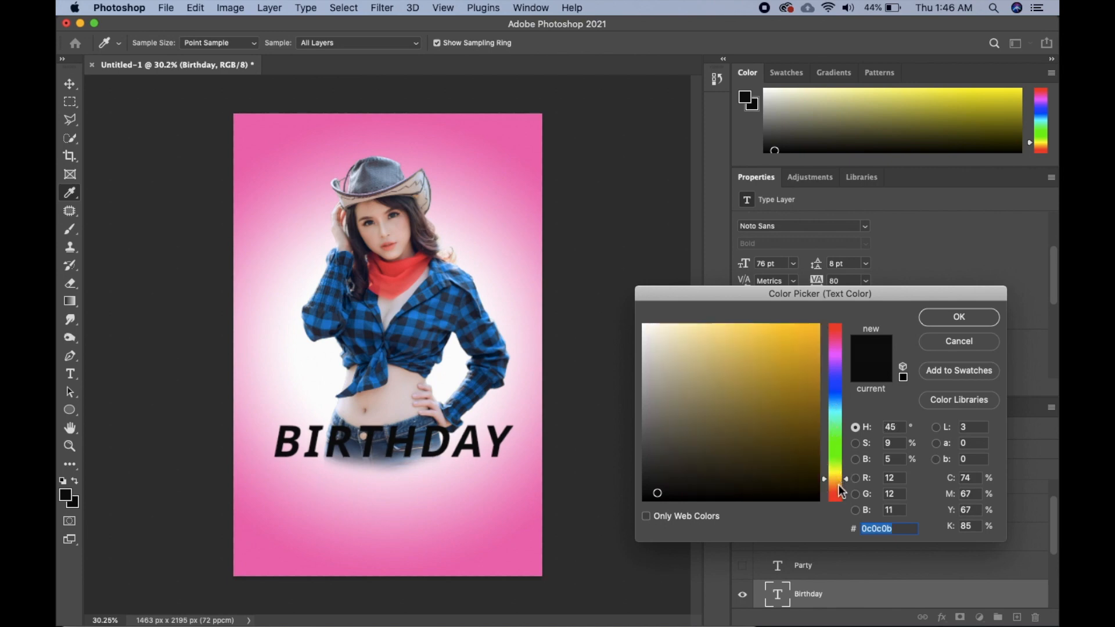
left_click(816, 330)
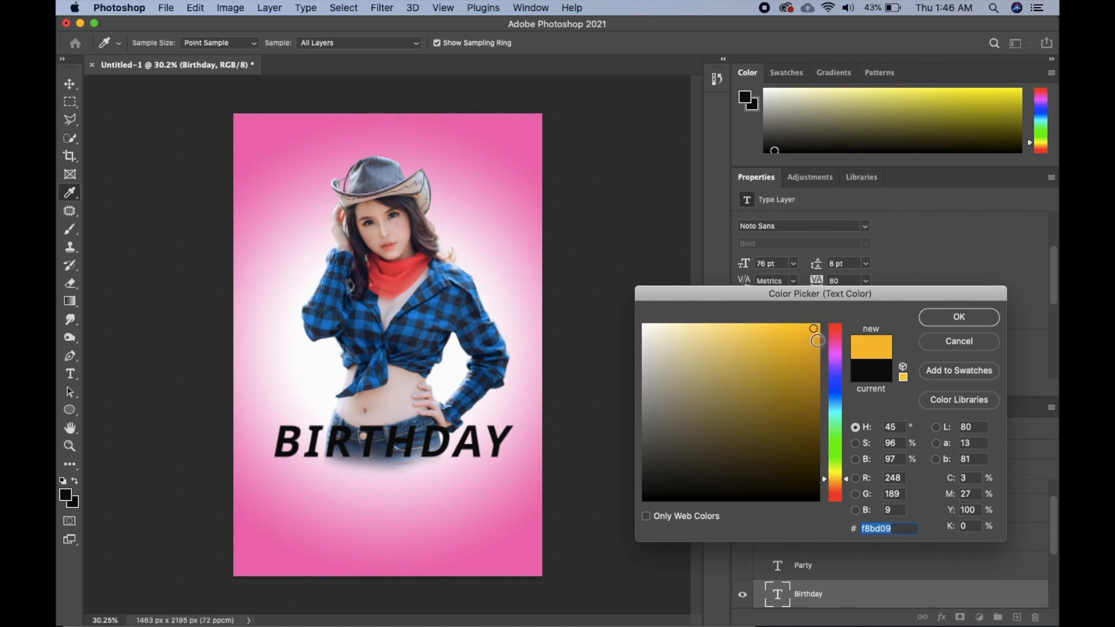
left_click(818, 339)
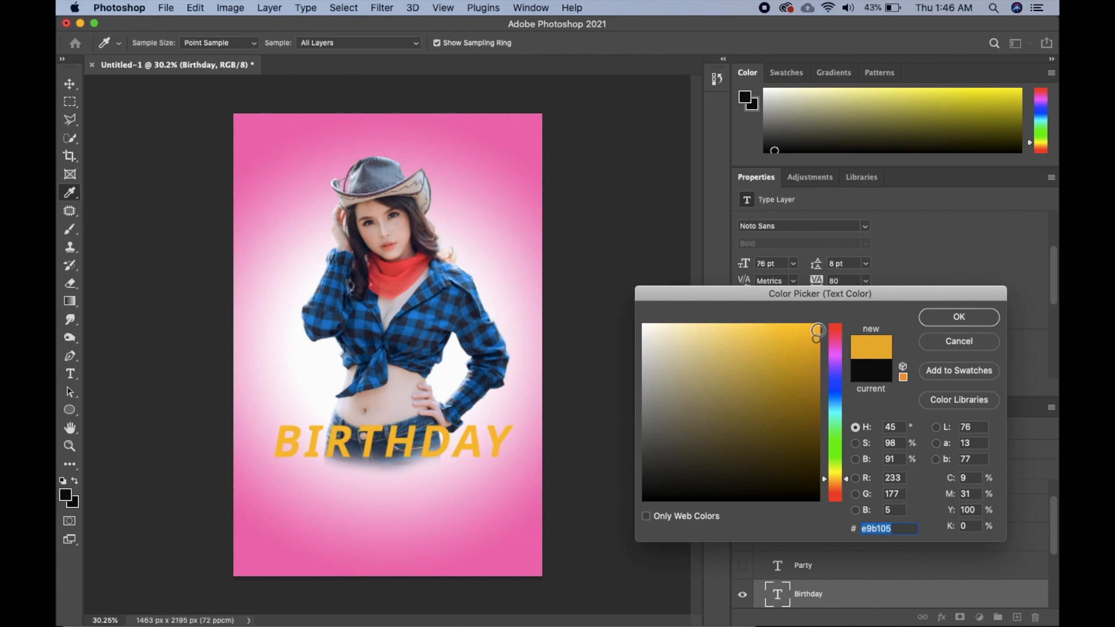
left_click_drag(815, 336, 815, 356)
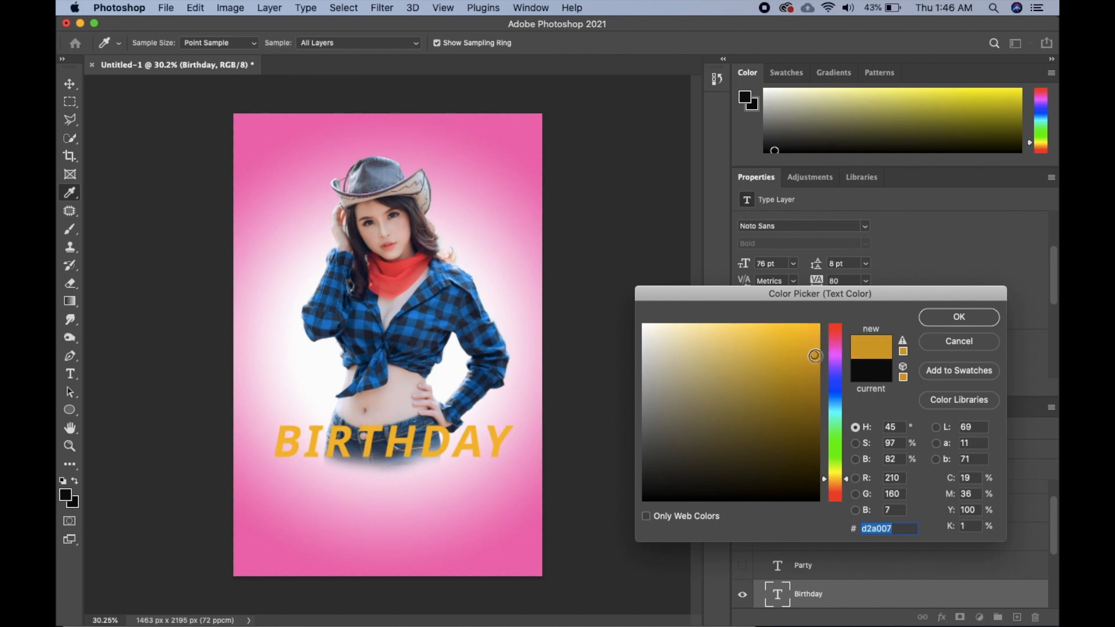
left_click(807, 341)
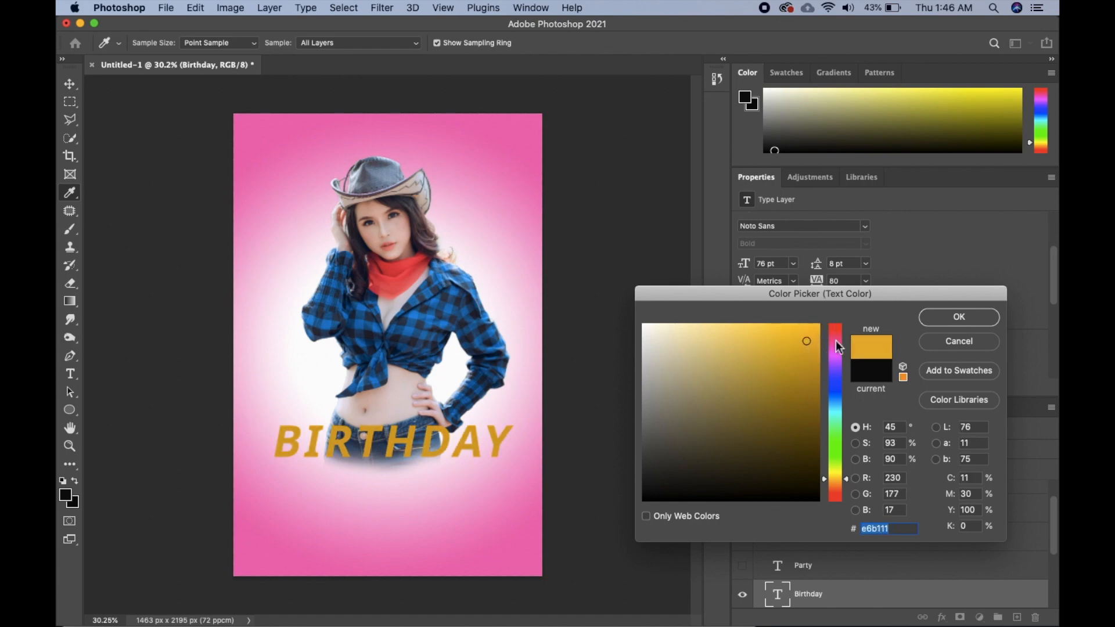
left_click(979, 319)
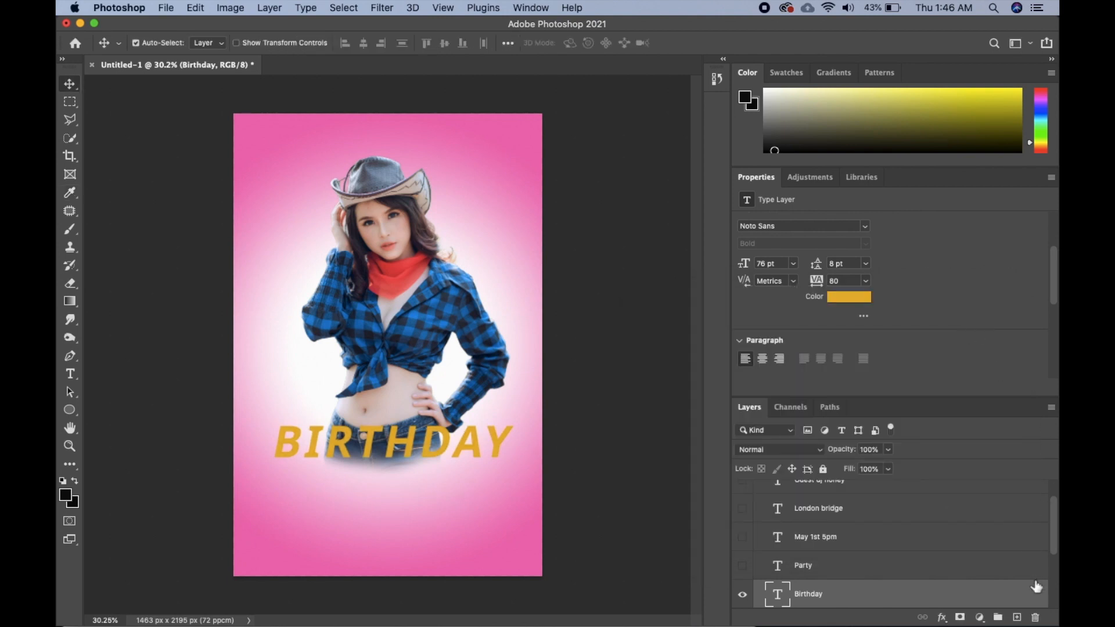
- Add a Stroke effect to the Birthday layer and open its stroke settings
left_click(1038, 588)
double_click(1031, 604)
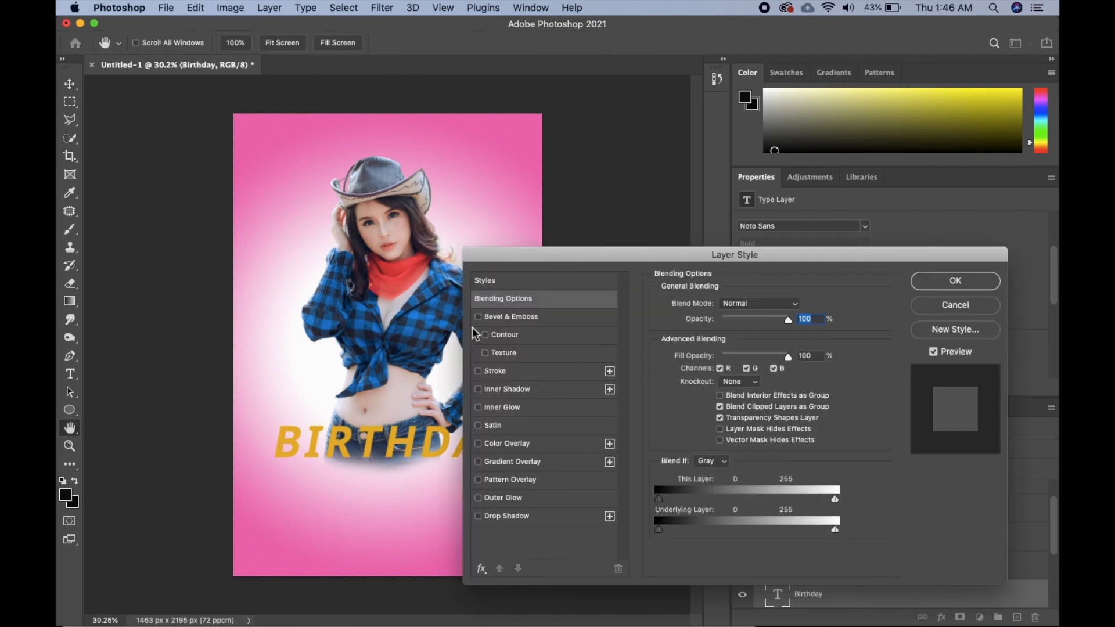
left_click(481, 372)
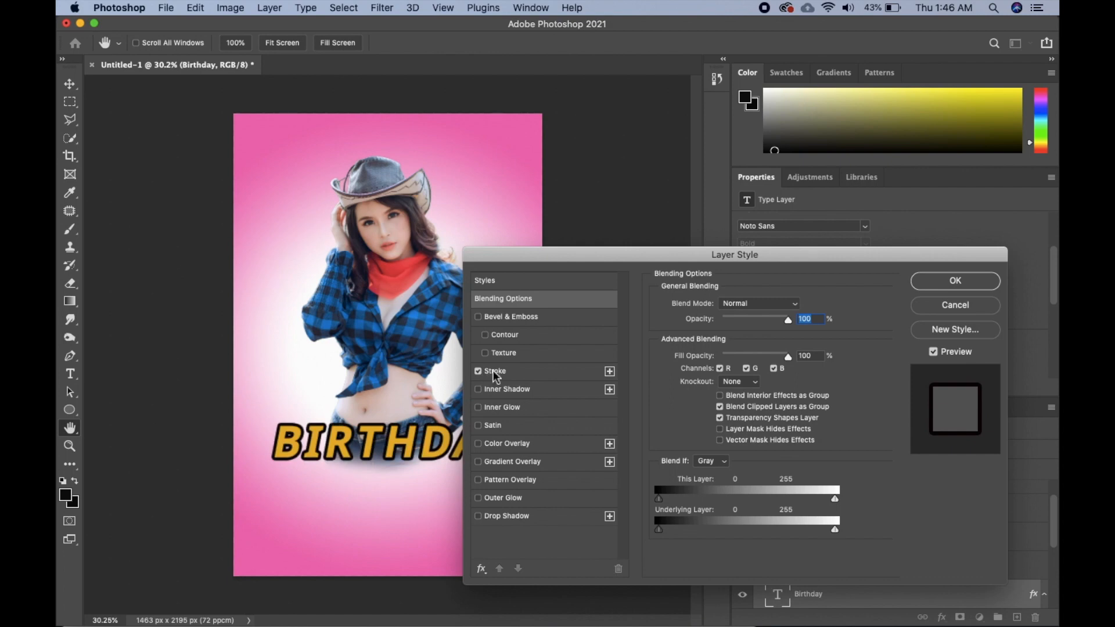
left_click(560, 377)
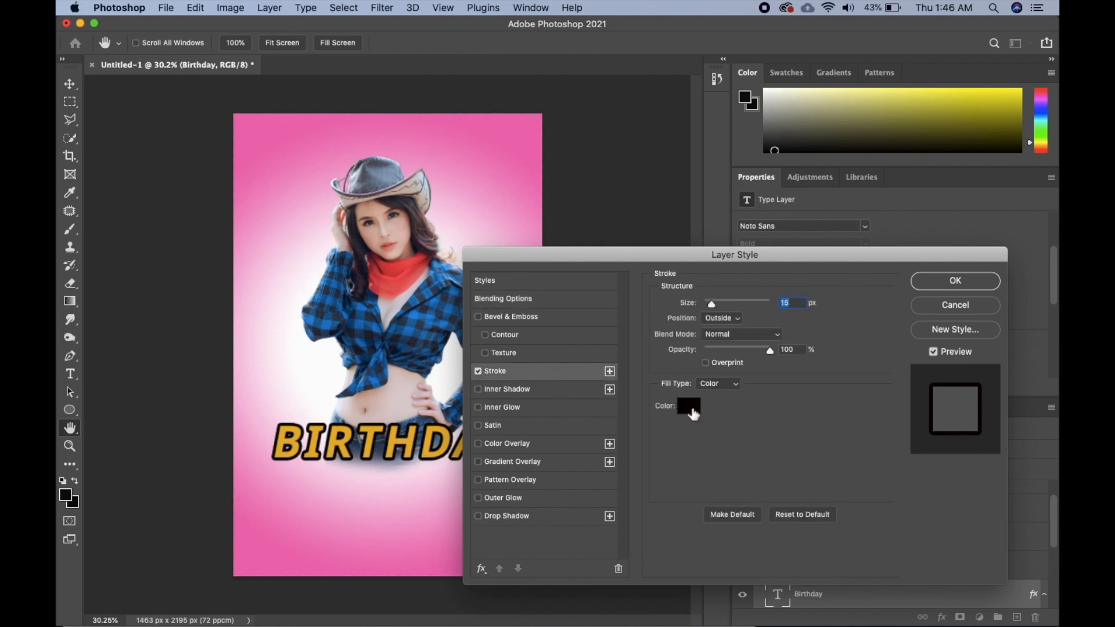
- Set the BIRTHDAY stroke colour to purple 9c55a2 and apply the layer style
left_click(690, 406)
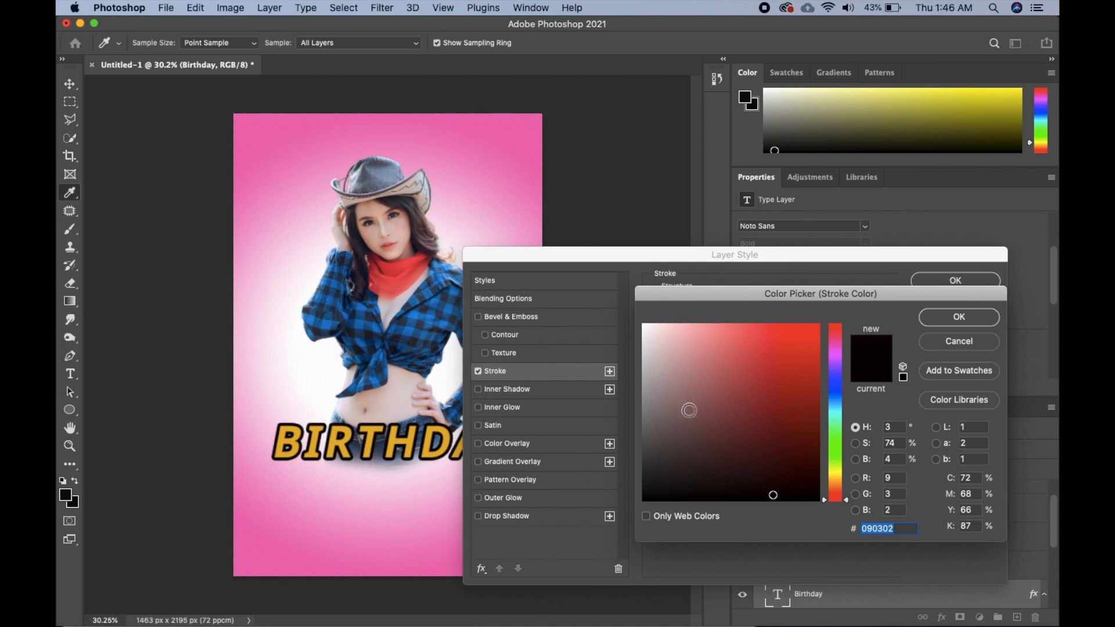
left_click(837, 356)
left_click(730, 331)
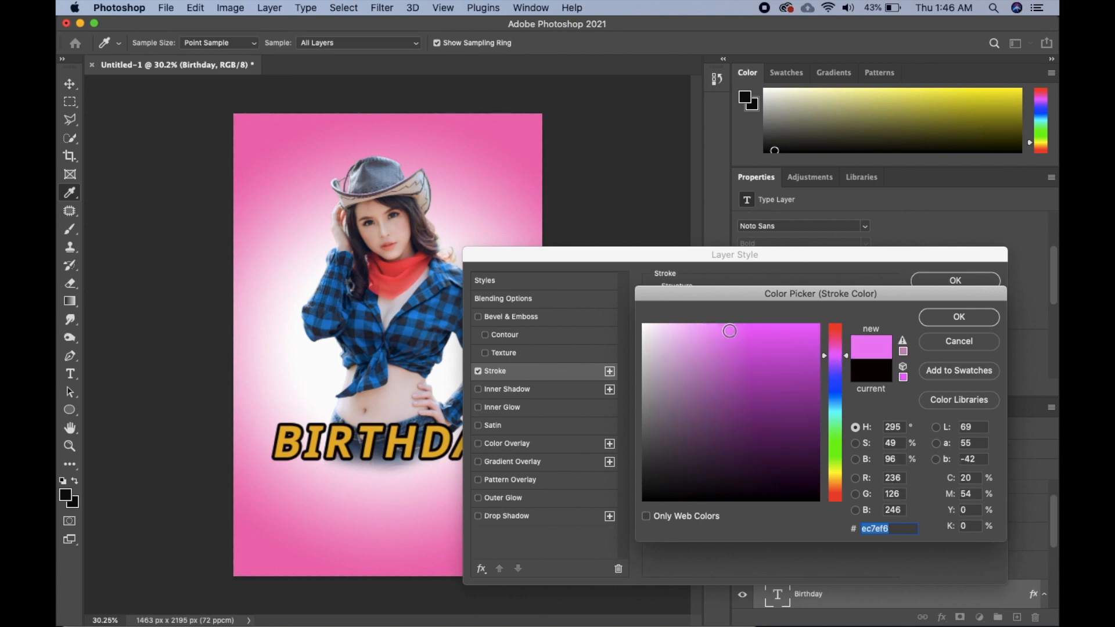
left_click(699, 328)
left_click(716, 385)
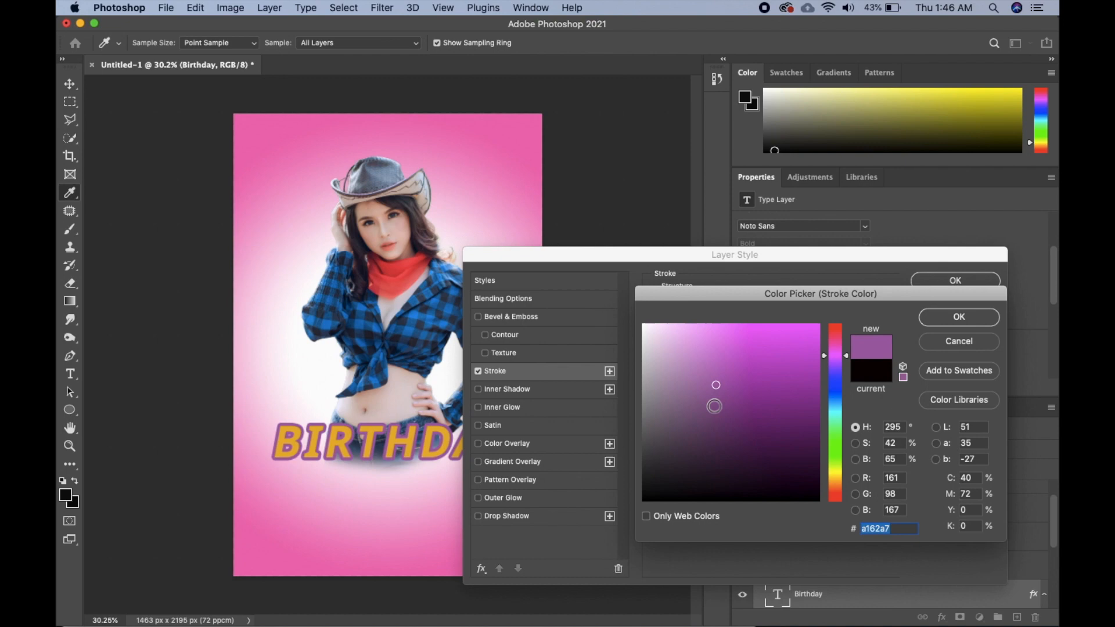
left_click(726, 381)
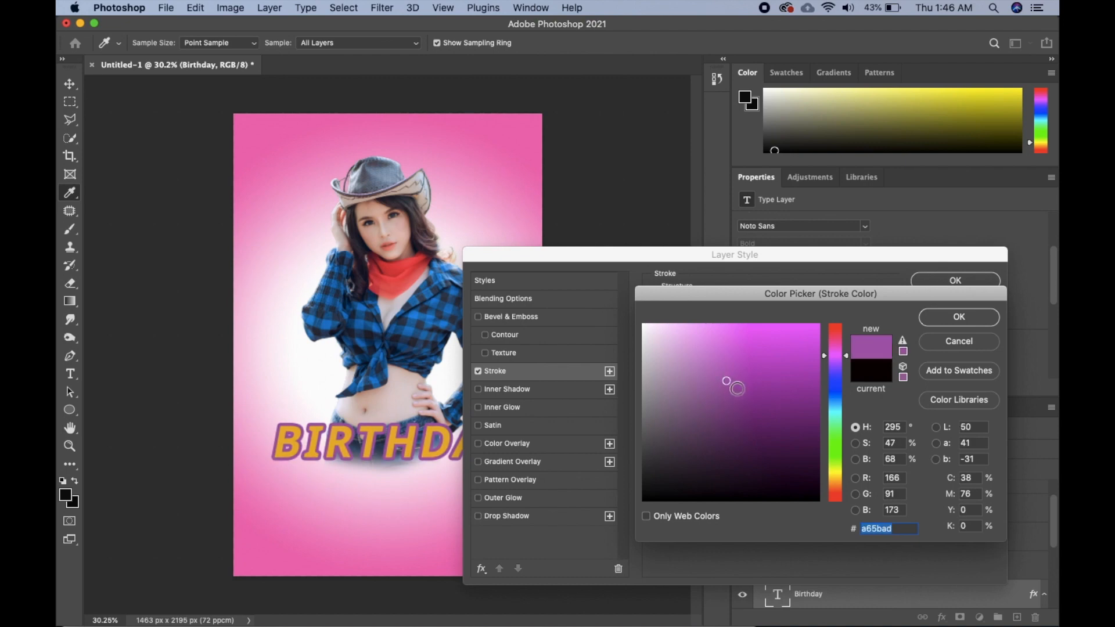
left_click(752, 391)
left_click(727, 395)
left_click(716, 383)
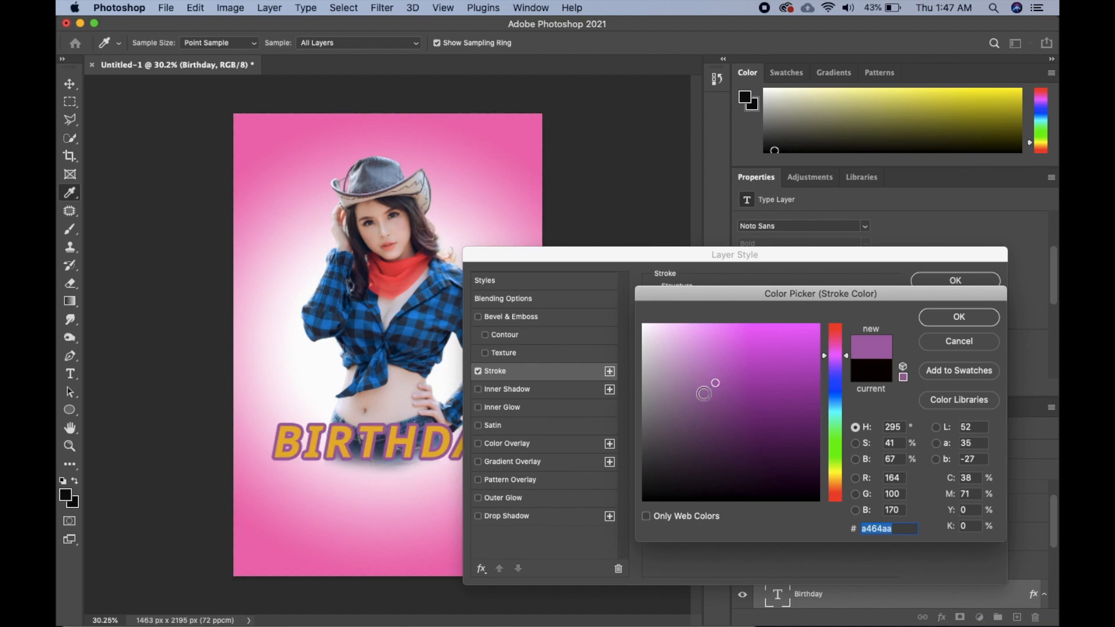
left_click(706, 380)
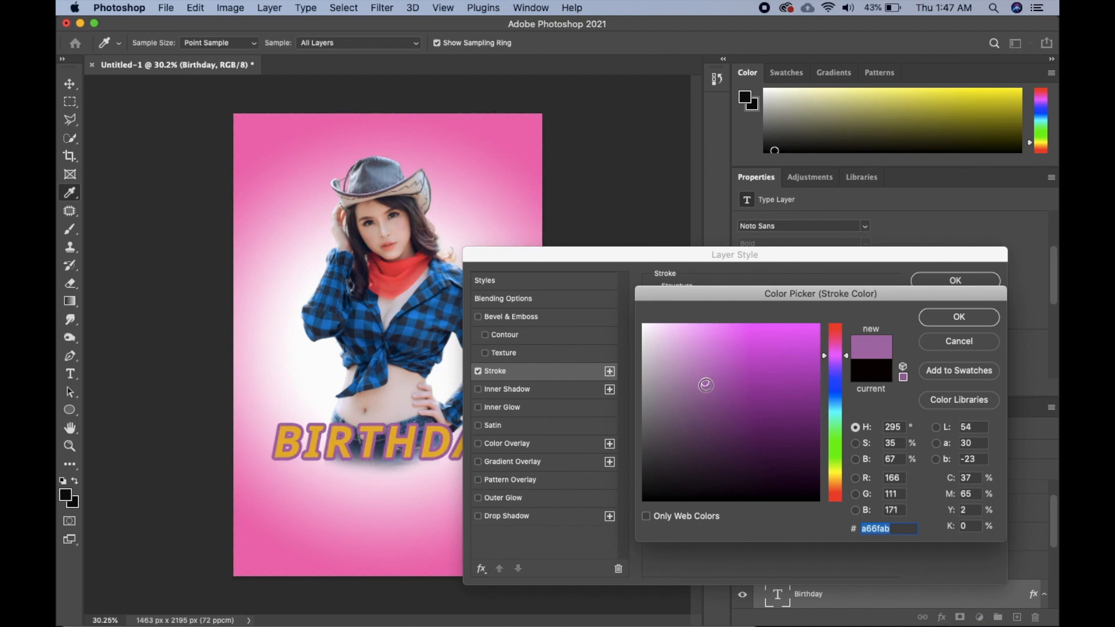
left_click(696, 392)
left_click(726, 388)
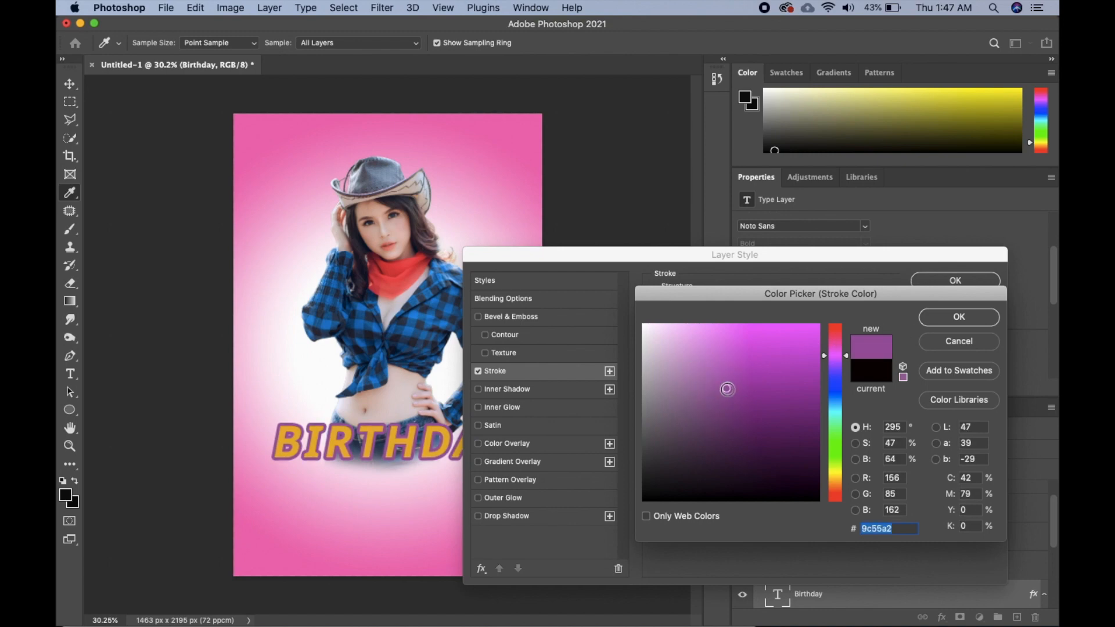
left_click(961, 323)
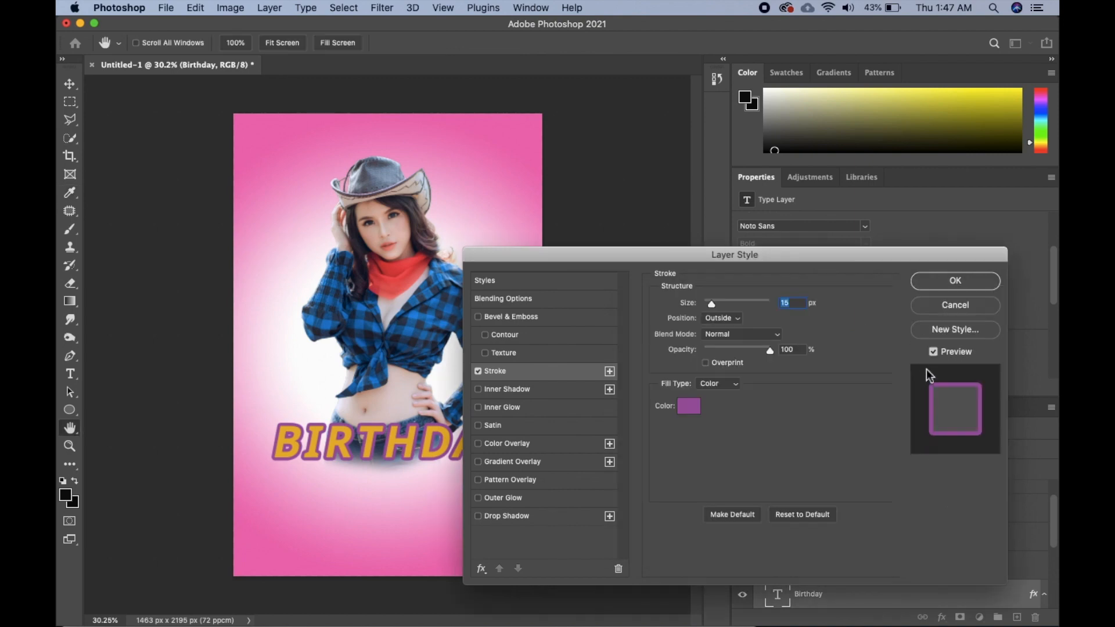
key("Return")
- Show the Party layer, nudge BIRTHDAY slightly up and place PARTY centred directly beneath it
left_click(743, 567)
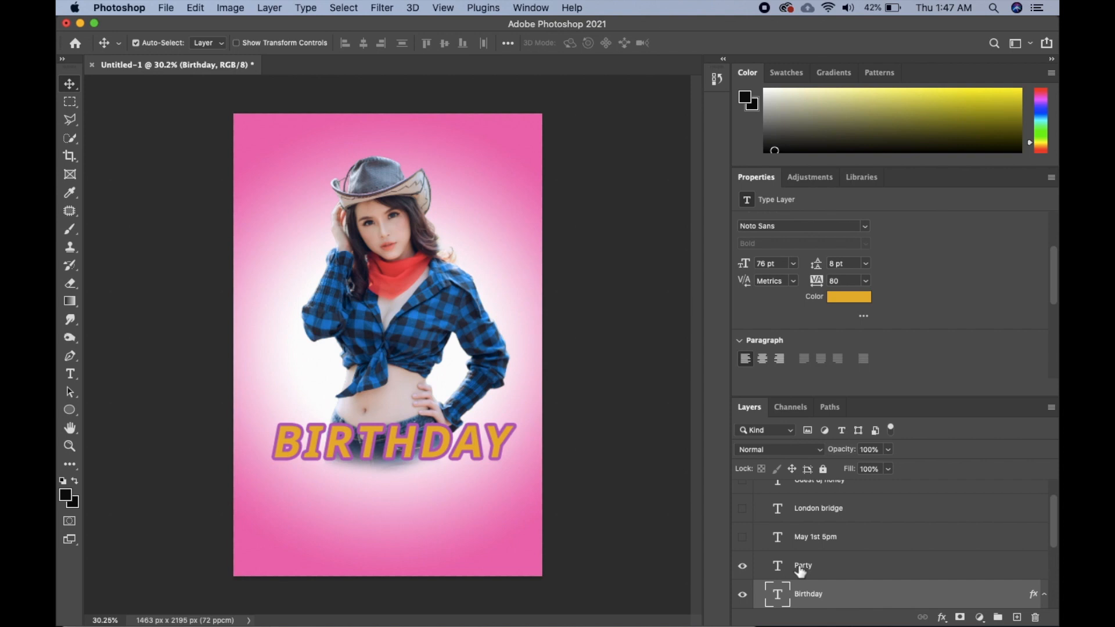
left_click(808, 570)
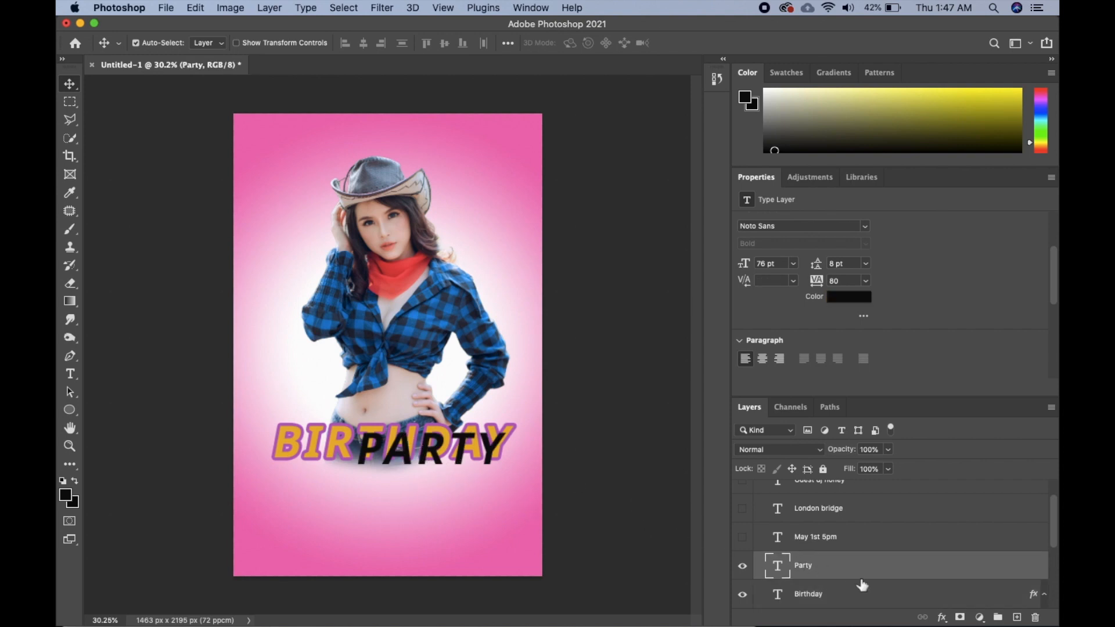
left_click(384, 422)
left_click_drag(333, 440, 337, 433)
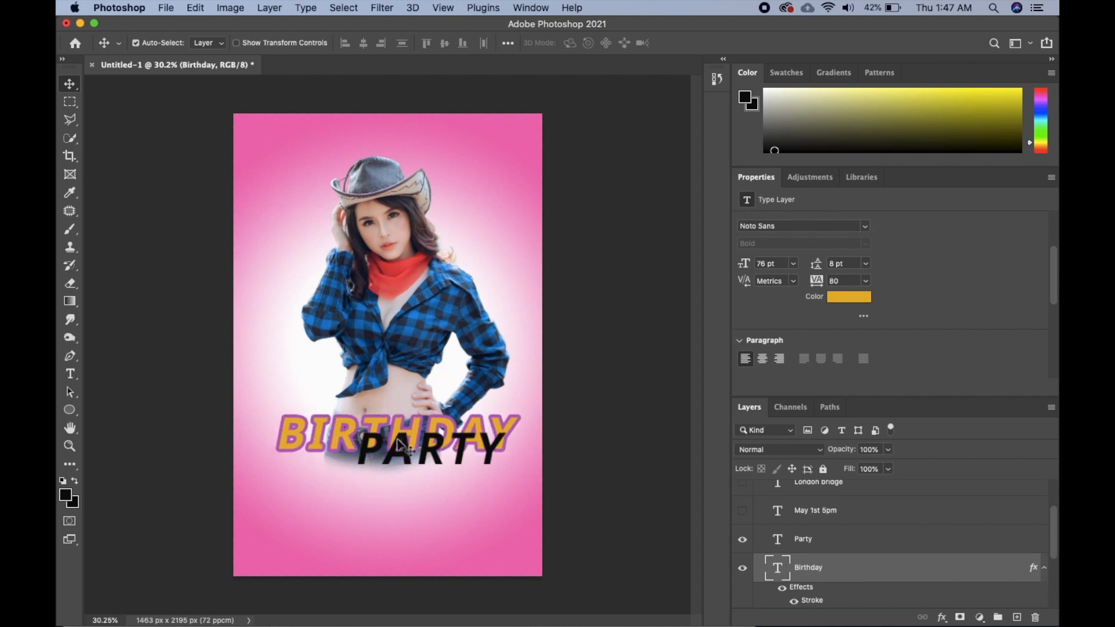
left_click_drag(396, 452, 362, 474)
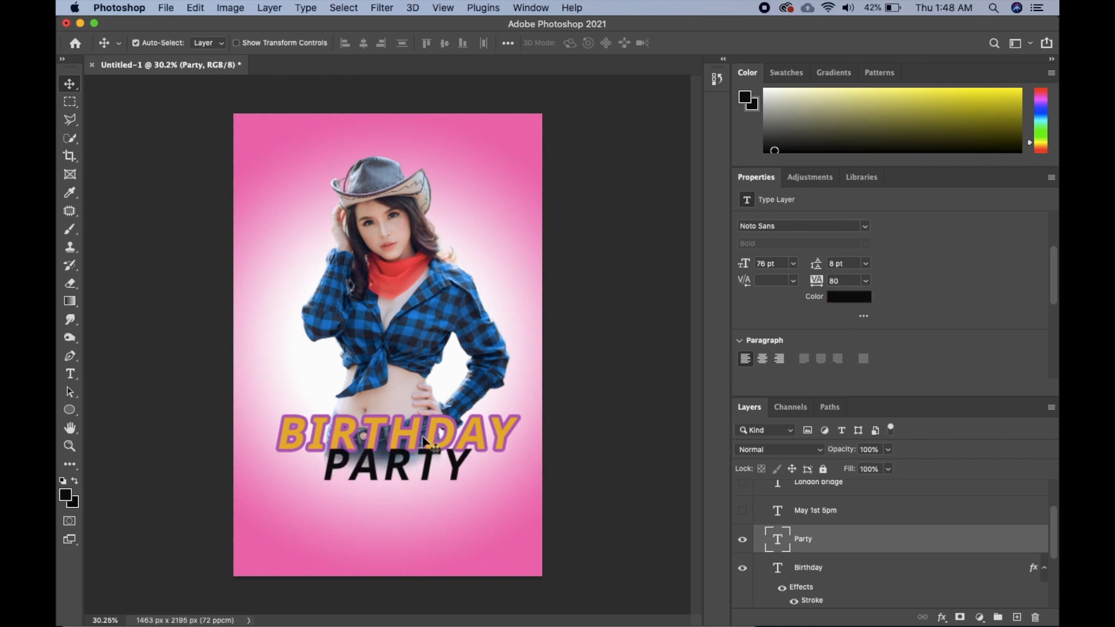
left_click_drag(390, 463, 389, 470)
- Turn off All Caps for the Party text layer
scroll(831, 357, "down", 3)
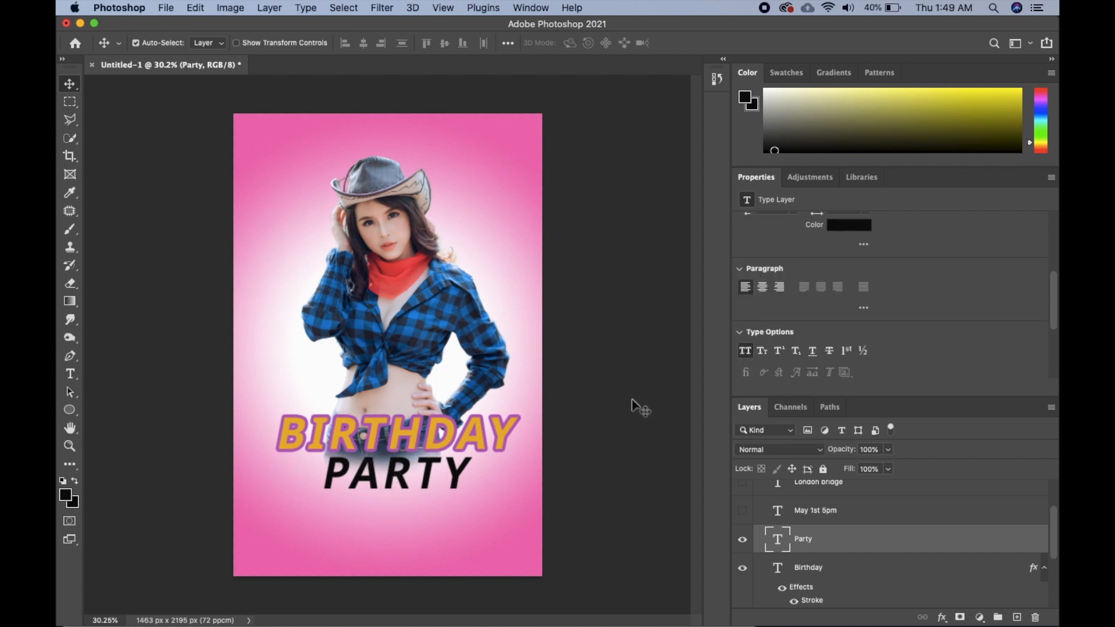
left_click(746, 350)
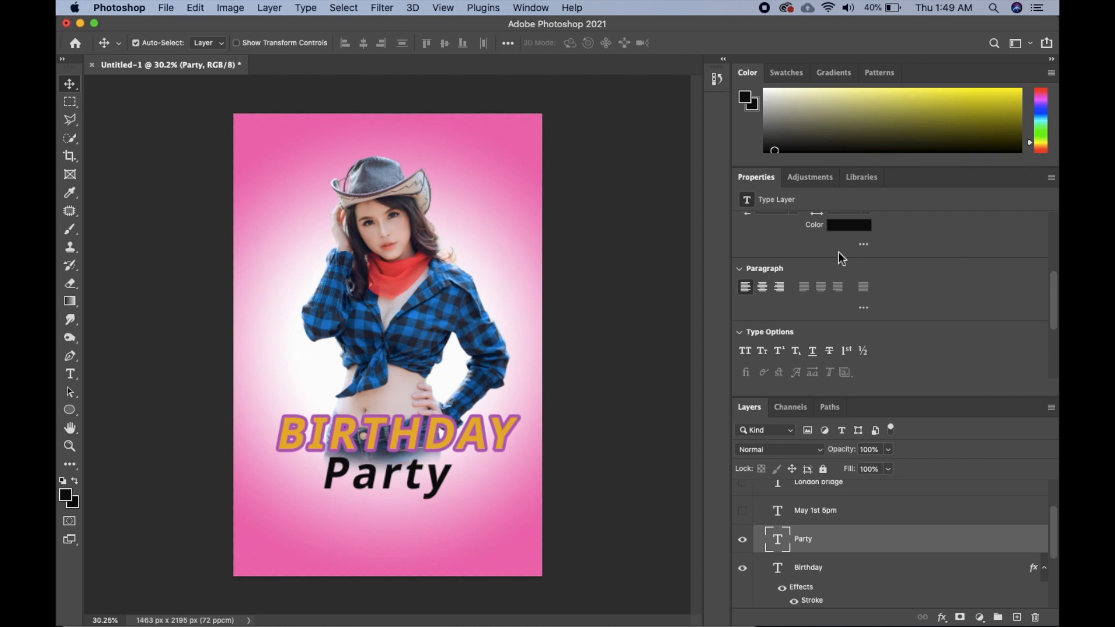
scroll(874, 316, "up", 5)
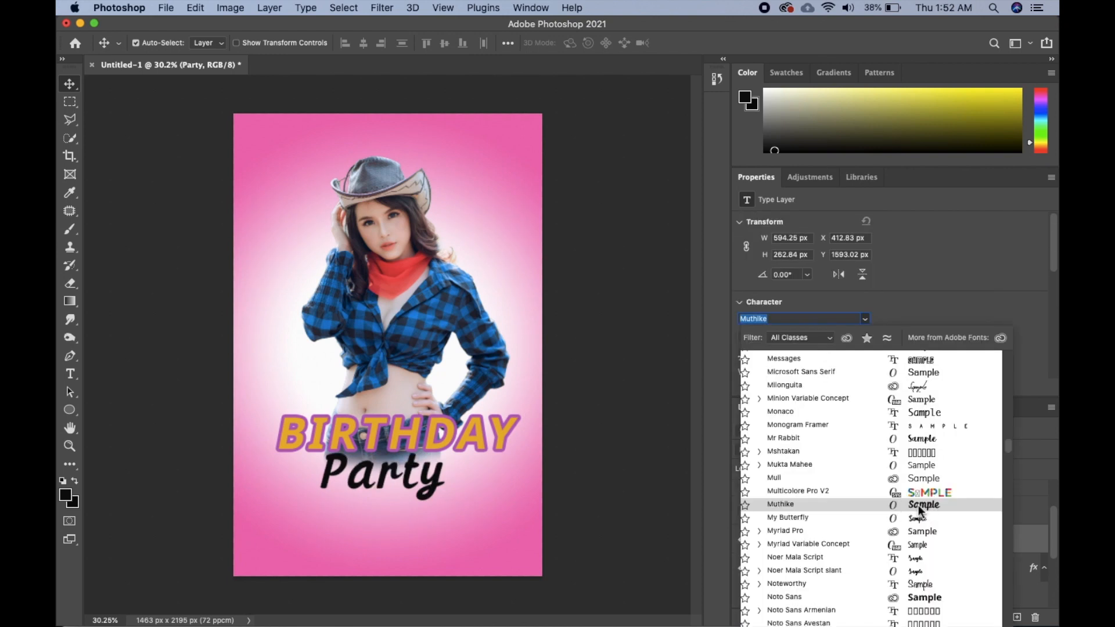
- Set the Party text's font to Muthike and add a purple Stroke effect positioned inside with a size of 9 px
left_click(919, 508)
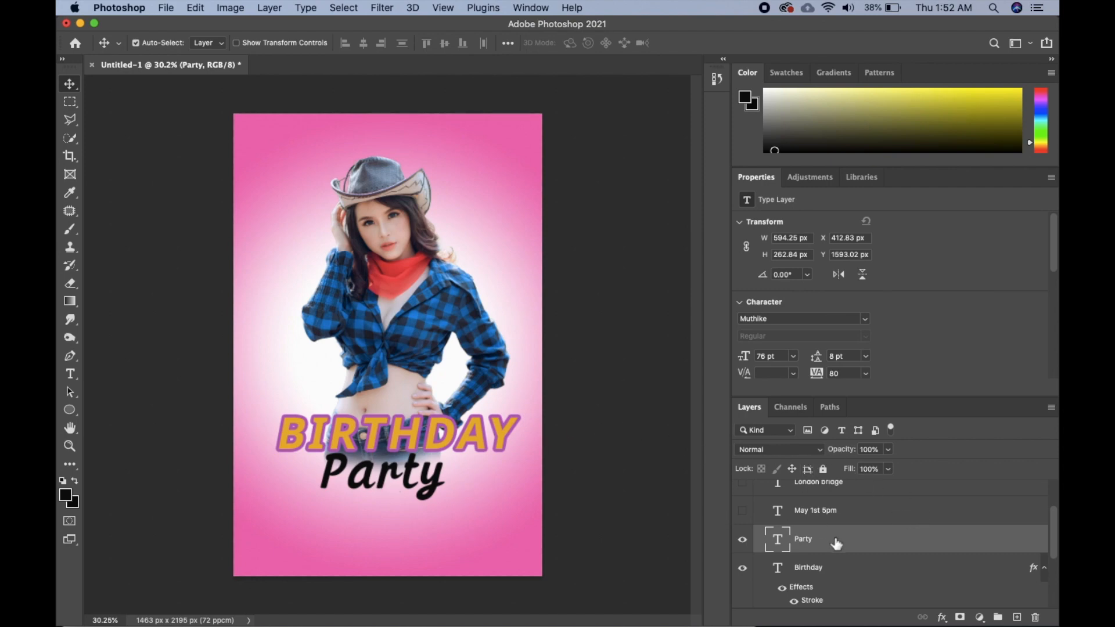
left_click(1042, 550)
double_click(1038, 546)
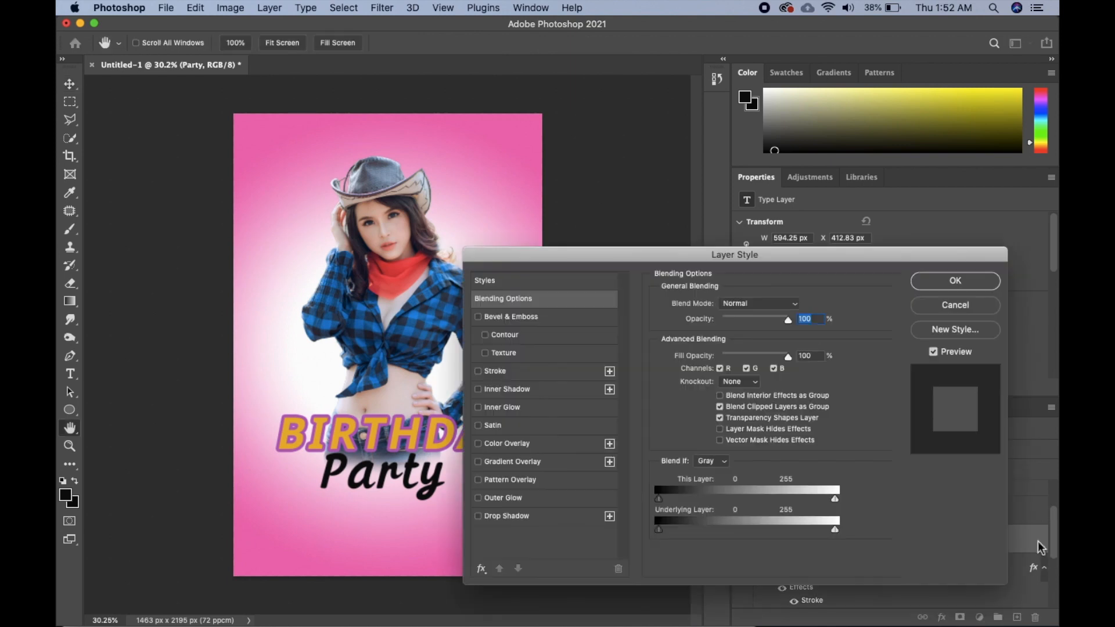
left_click(528, 371)
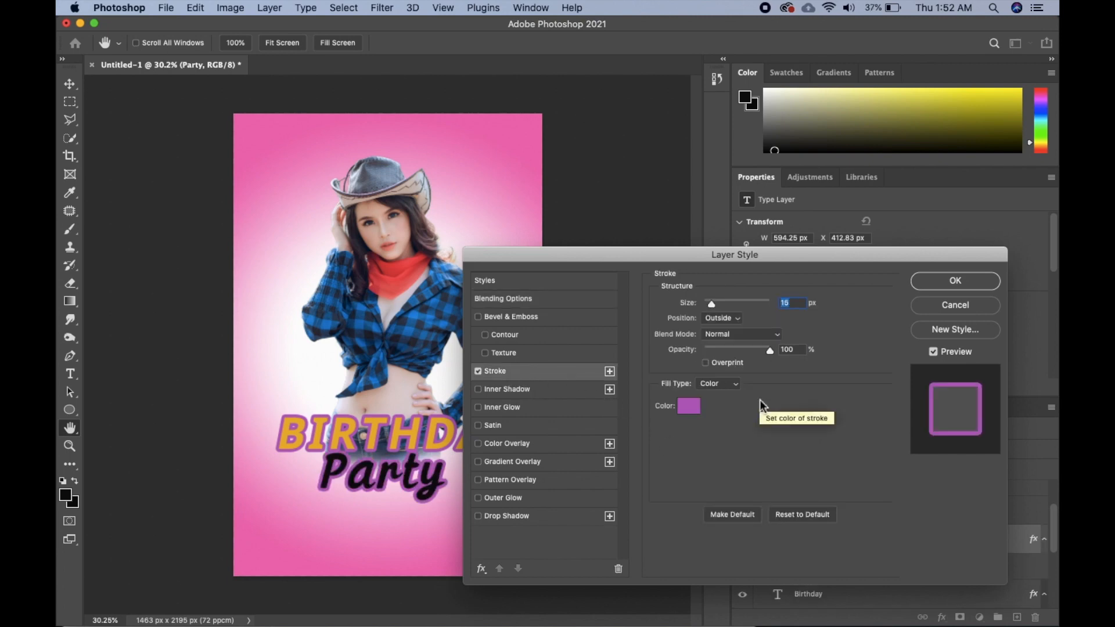
type("7")
left_click(735, 321)
left_click(724, 330)
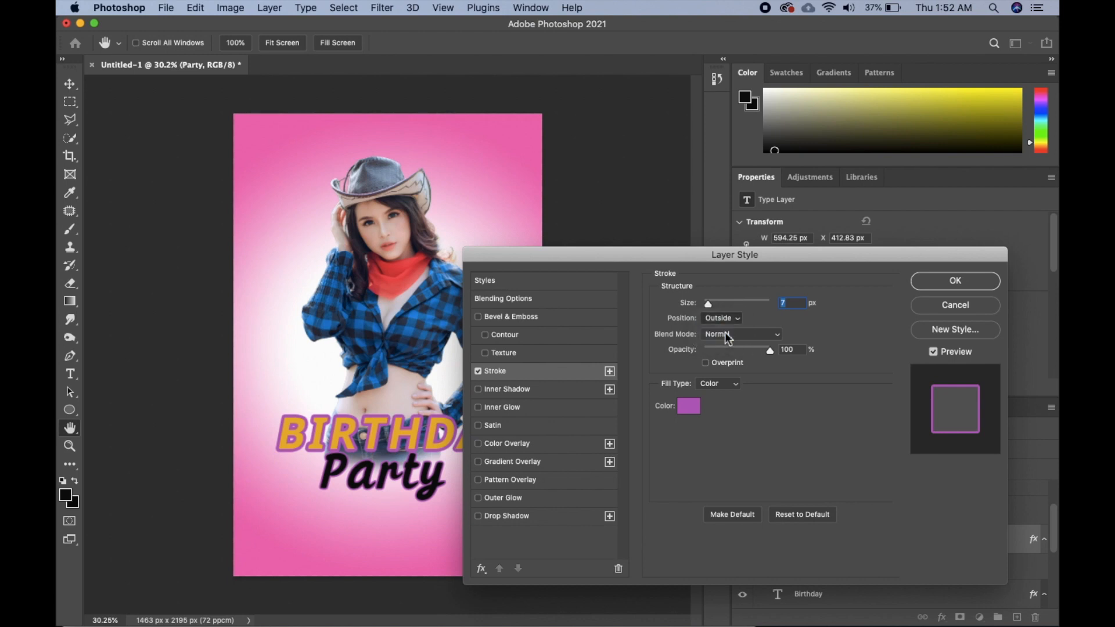
left_click_drag(709, 306, 710, 309)
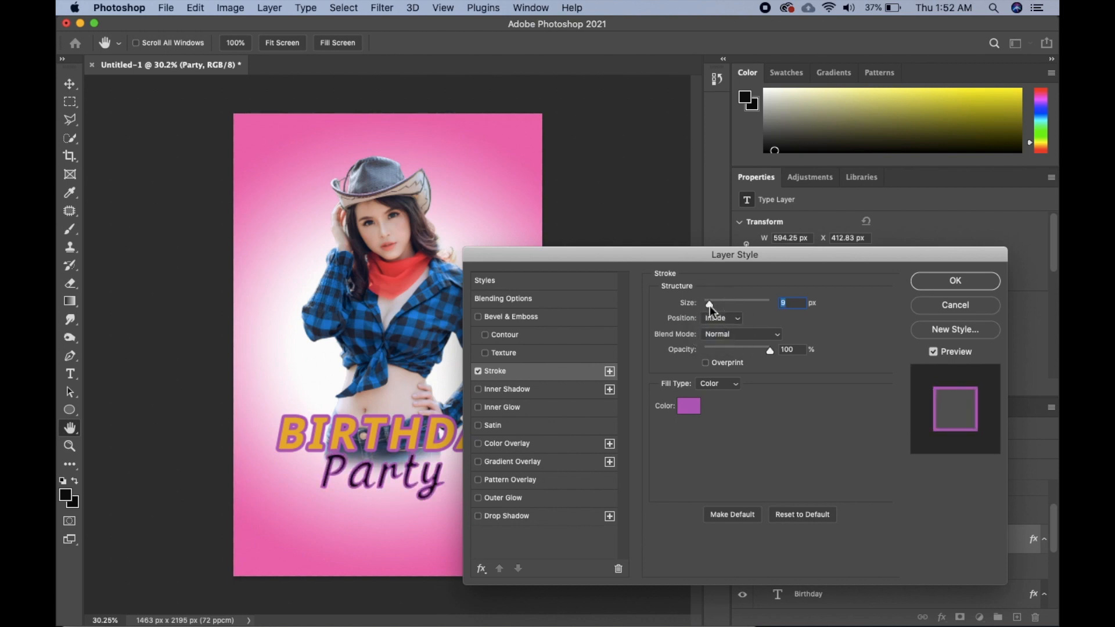
left_click(947, 289)
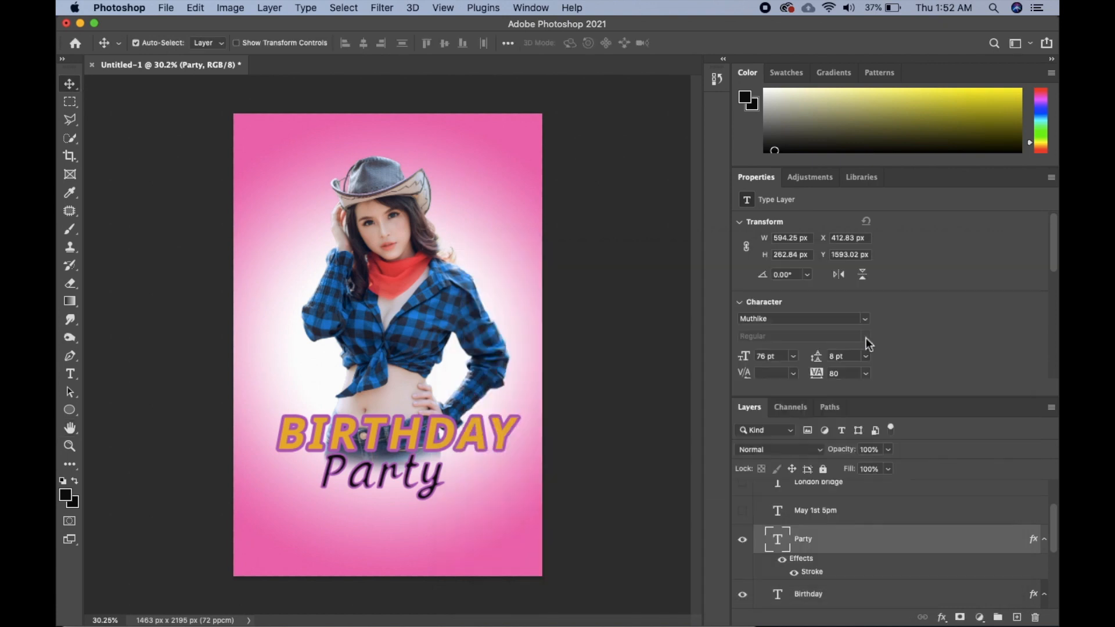
- Set the Party text colour to near-white faf3f4 and its tracking to 0
scroll(848, 288, "down", 3)
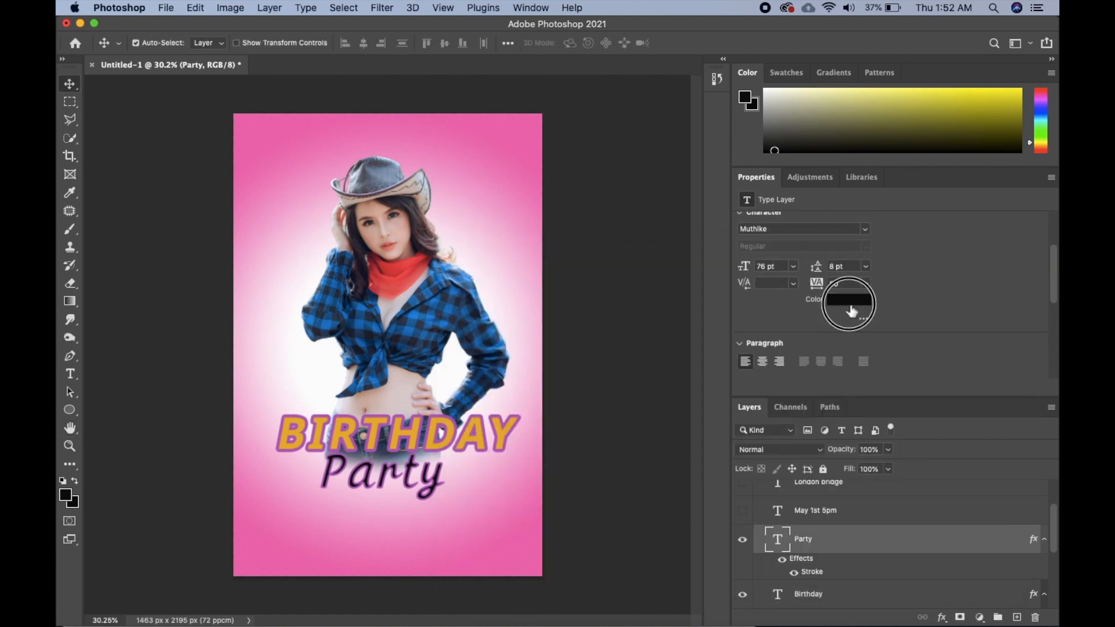
left_click(850, 302)
left_click(649, 332)
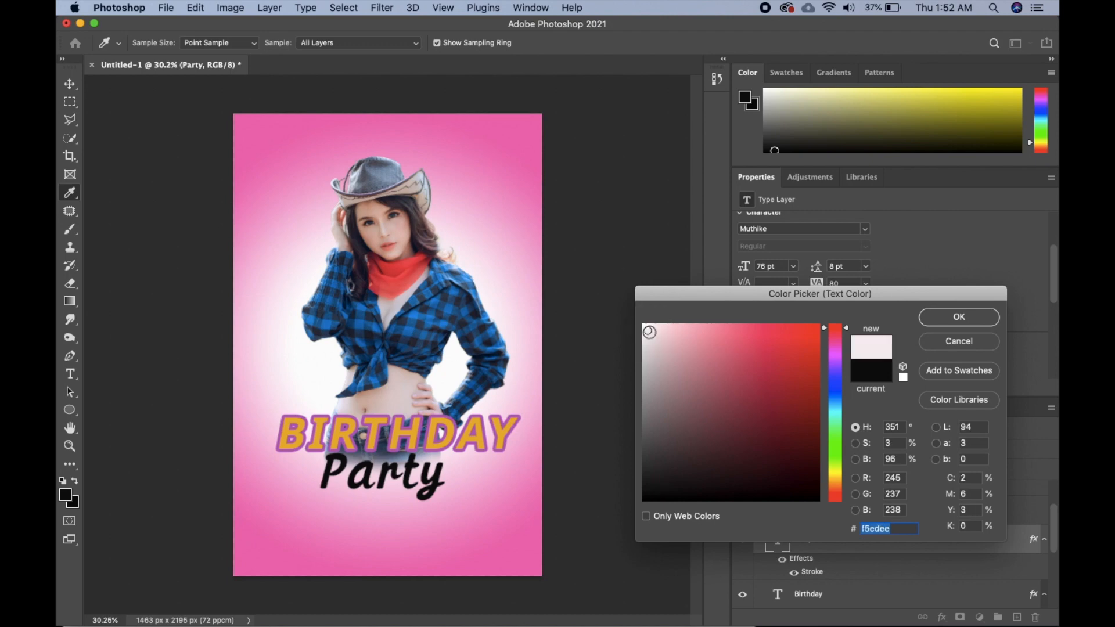
left_click(648, 328)
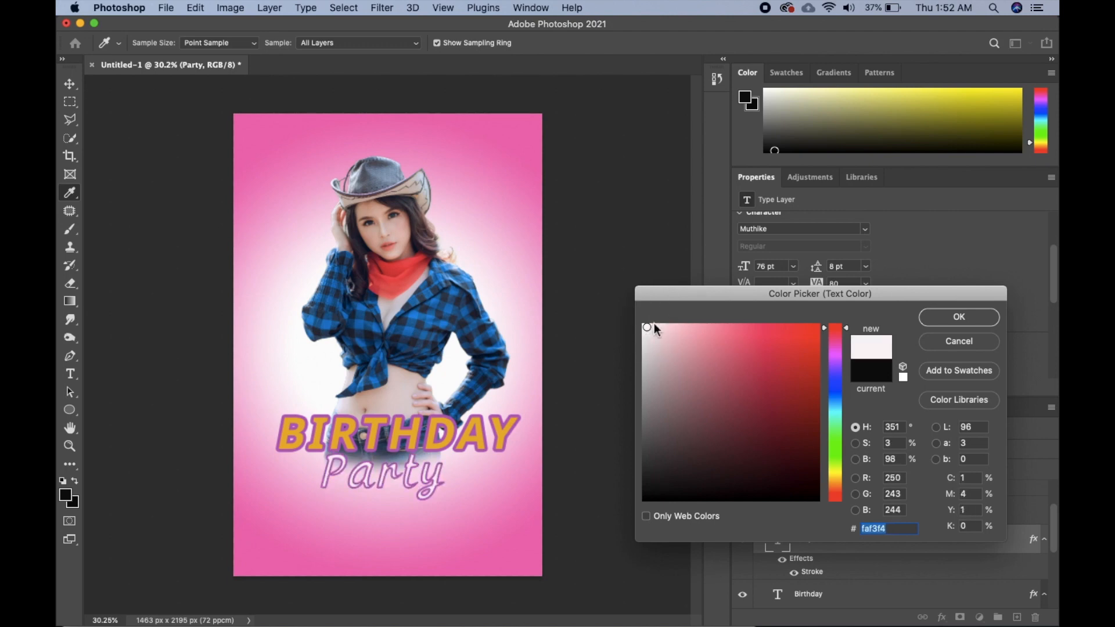
left_click(982, 322)
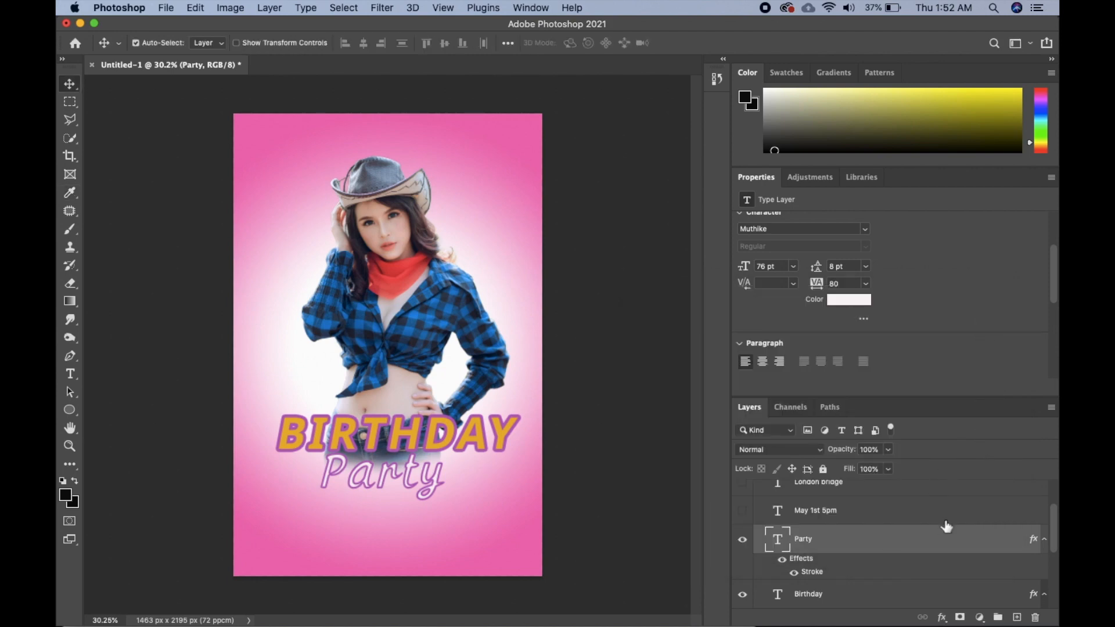
left_click(816, 290)
left_click_drag(816, 290, 814, 291)
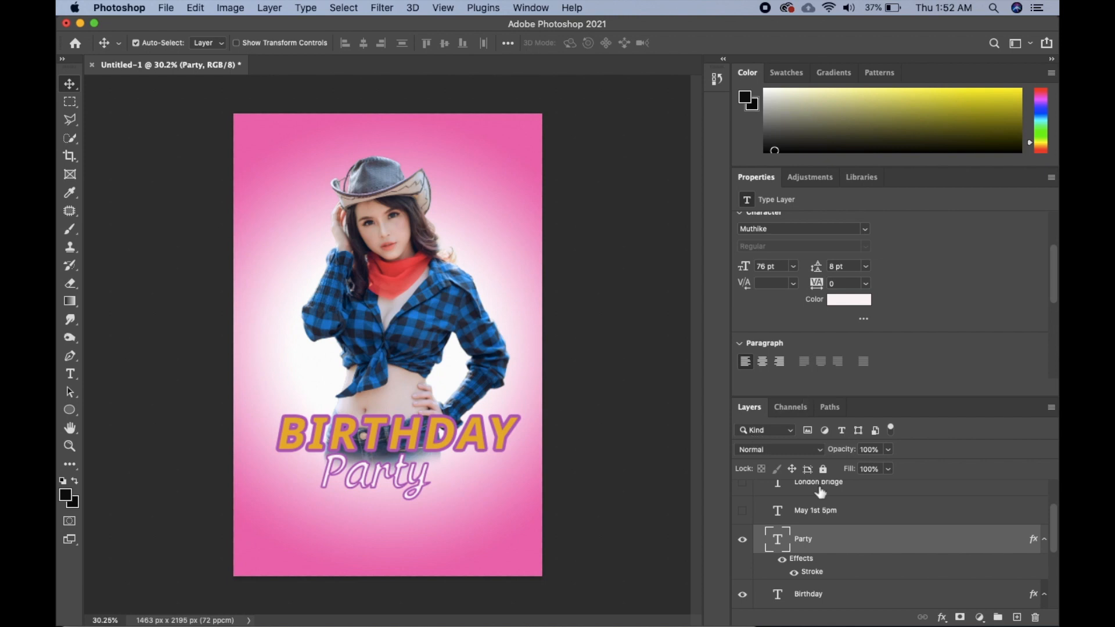
- Enlarge the initial P of the Party text to about 96 pt
left_click(347, 476)
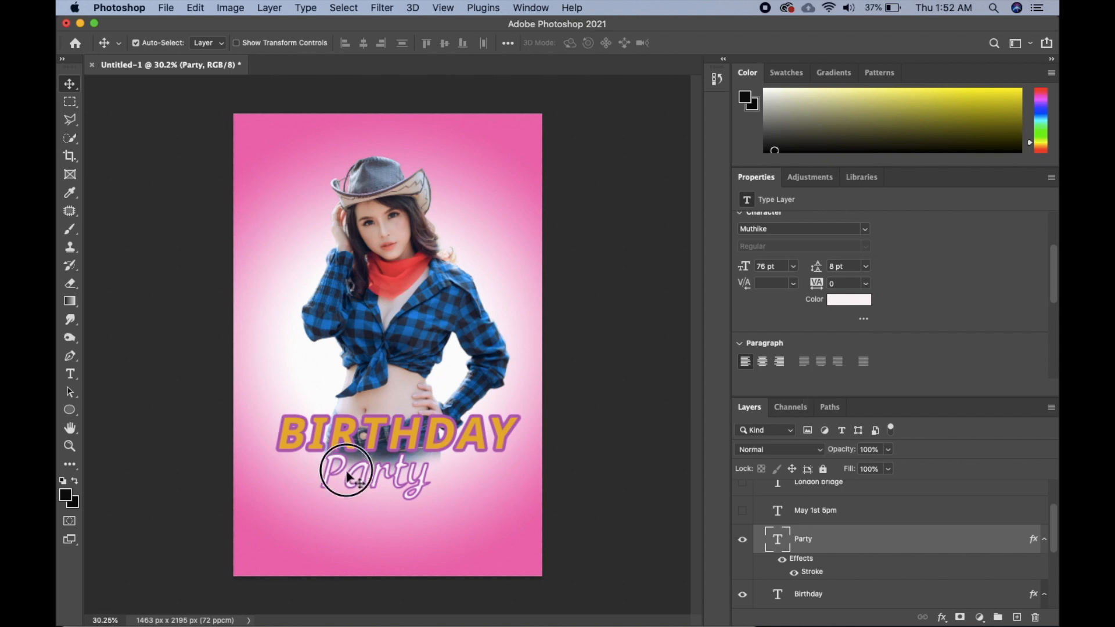
double_click(347, 476)
left_click_drag(323, 465, 343, 468)
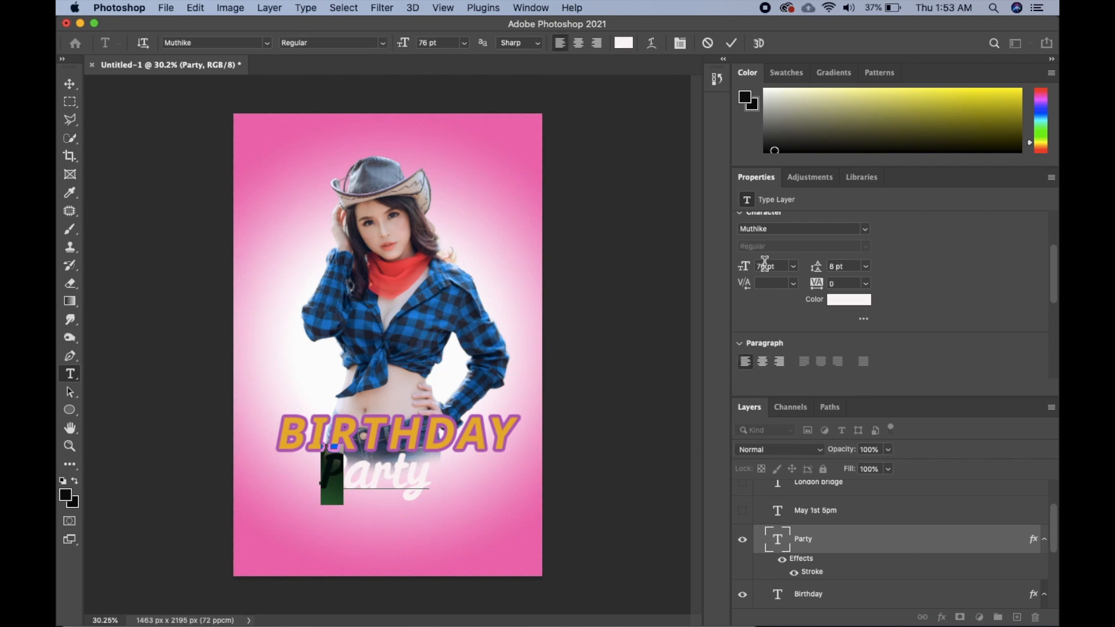
left_click_drag(746, 266, 760, 267)
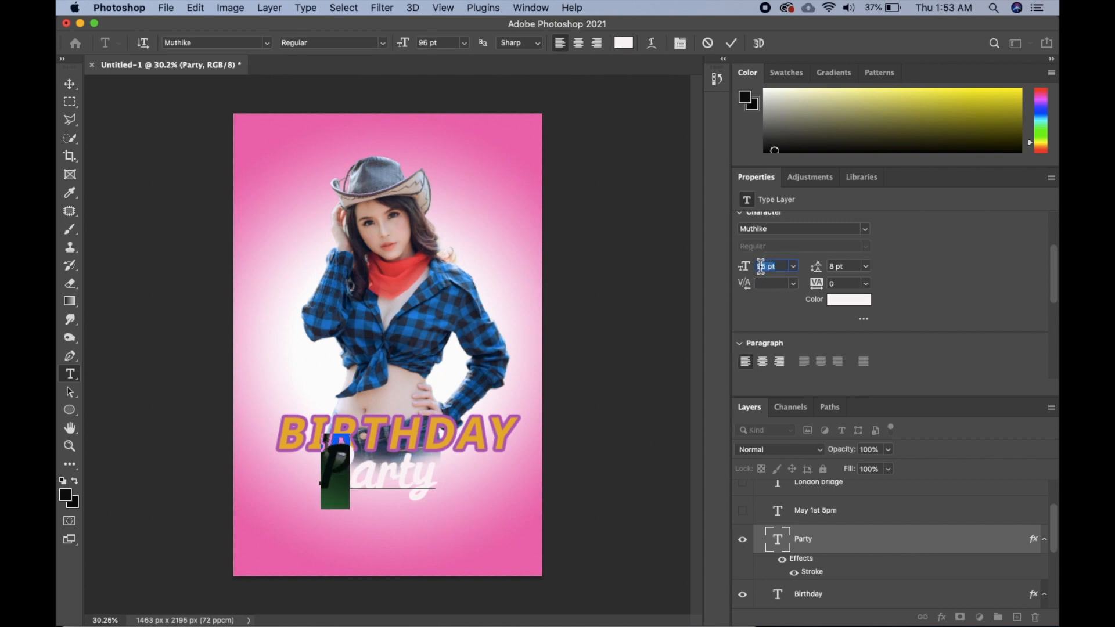
left_click(641, 449)
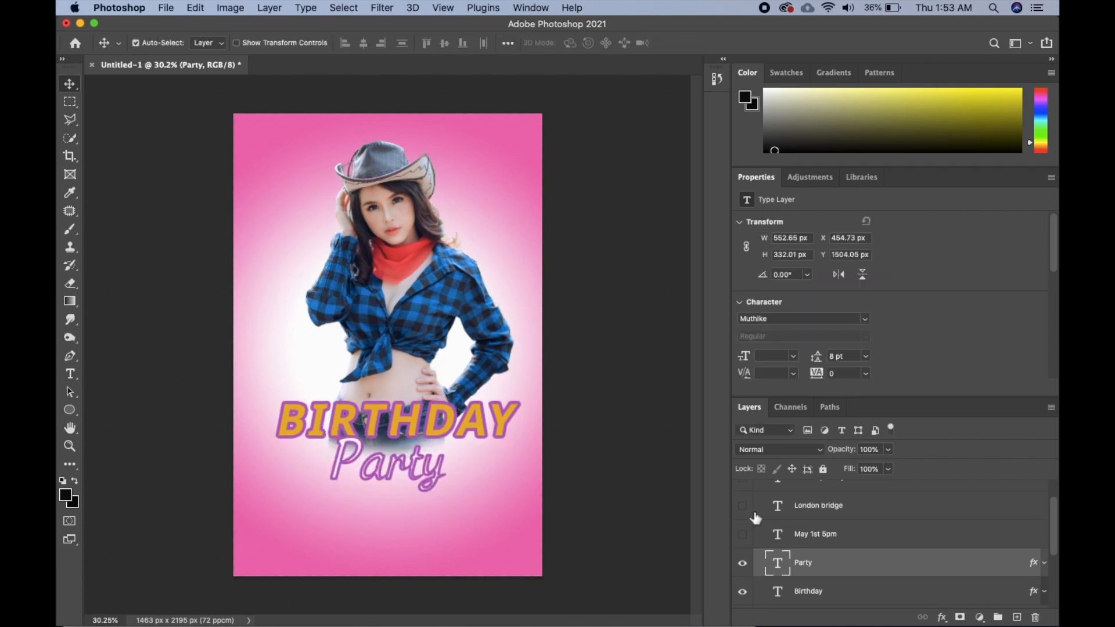
- Show the London bridge text beneath Party, shifted towards the flyer's left edge, and tighten its tracking
scroll(830, 520, "down", 1)
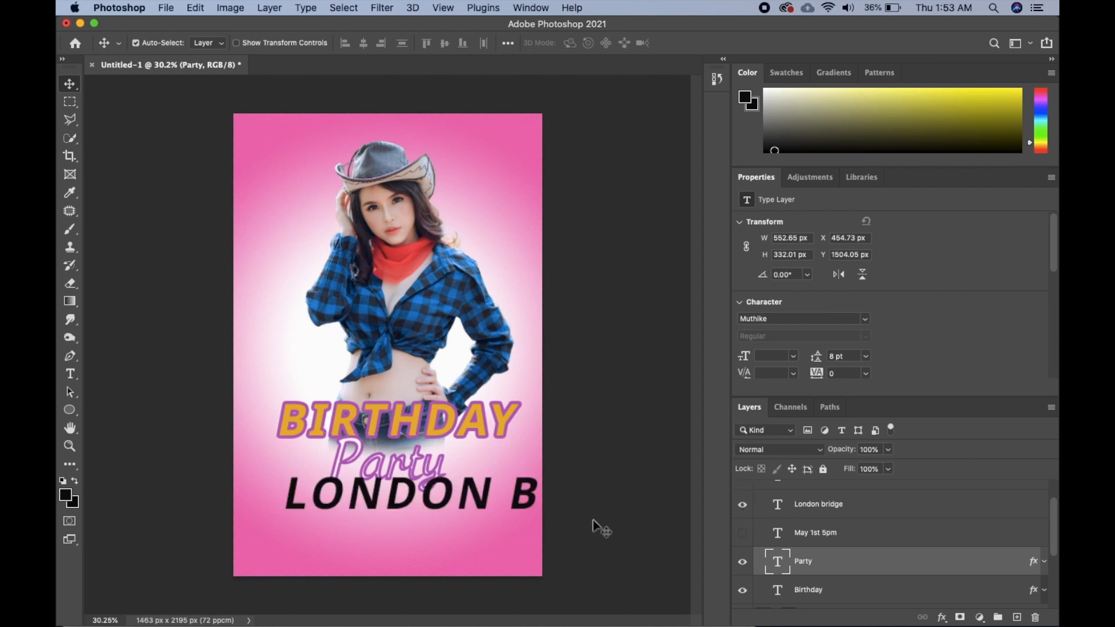
left_click_drag(456, 497, 421, 512)
left_click_drag(816, 374, 791, 376)
left_click(864, 318)
key("Escape")
- Turn off All Caps for the London bridge text and reword it as London Bridge Hotel
scroll(813, 320, "down", 5)
left_click(745, 308)
double_click(414, 510)
type("Bridge Hotel")
left_click(852, 516)
key("v")
scroll(851, 332, "up", 8)
- Reduce London Bridge Hotel to about 52 pt in American Typewriter Condensed and centre it beneath Party
left_click_drag(744, 306, 721, 314)
left_click_drag(489, 498, 496, 497)
left_click(864, 268)
left_click(824, 418)
left_click(866, 287)
left_click(779, 342)
left_click_drag(409, 505, 446, 503)
- Set the London Bridge Hotel text colour to violet 8664f4
left_click(849, 339)
left_click(788, 341)
left_click(834, 374)
left_click(750, 333)
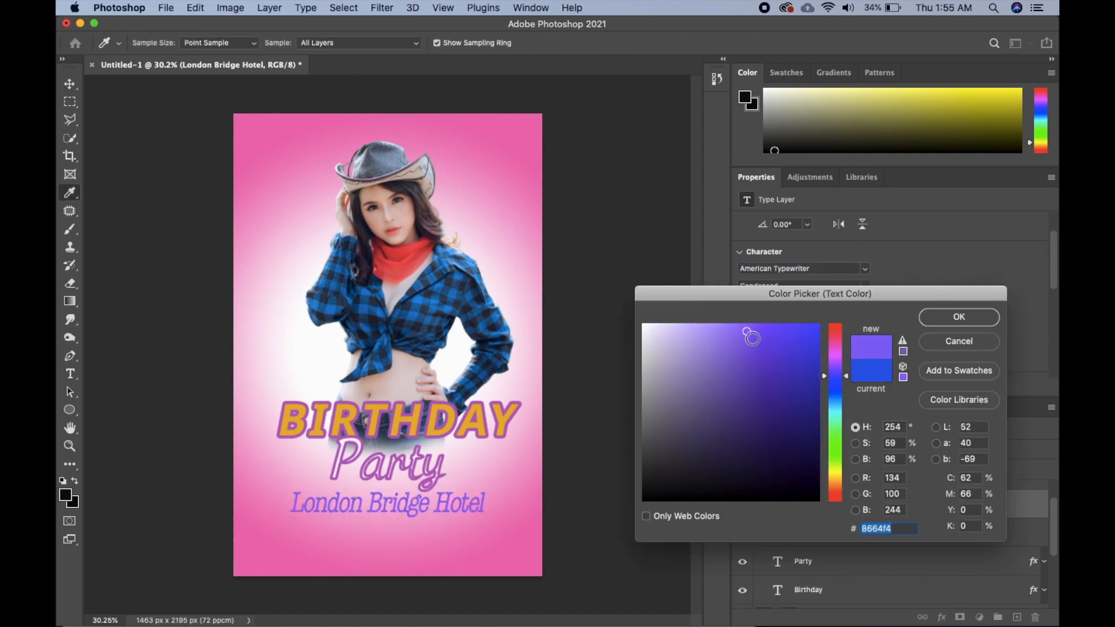
left_click(958, 317)
- Tighten the London Bridge Hotel tracking and show the May 1st 5pm text directly beneath it
left_click(742, 532)
key("super+z")
left_click_drag(817, 323, 809, 332)
left_click(842, 532)
left_click_drag(490, 537, 456, 538)
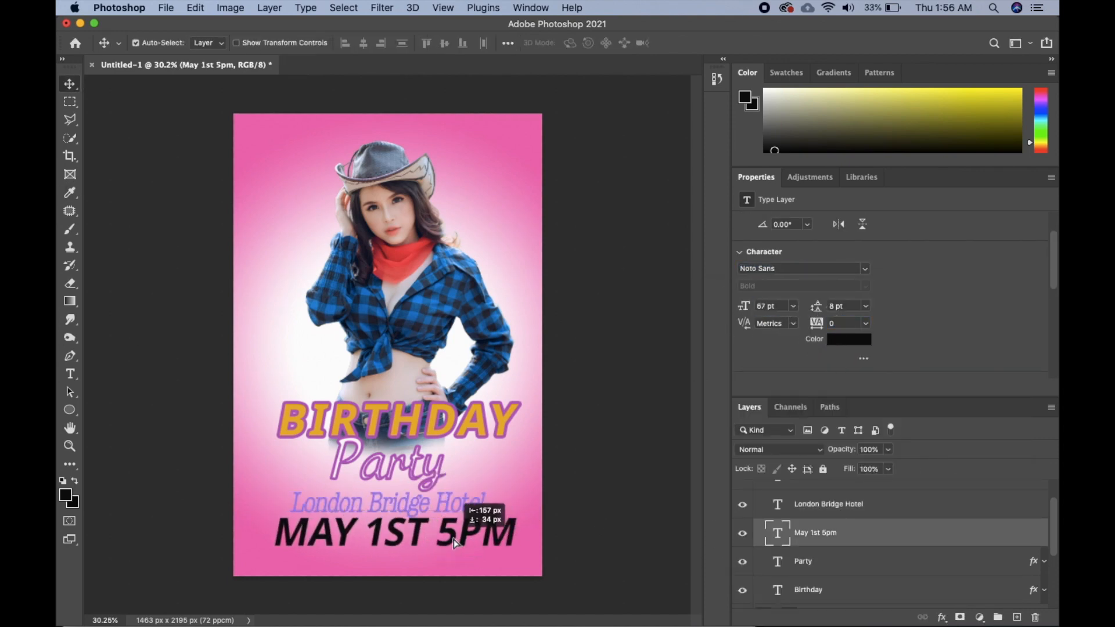
- Set the May 1st 5pm text in Apple Symbols with All Caps off, centred beneath London Bridge Hotel
left_click(865, 268)
scroll(848, 464, "down", 3)
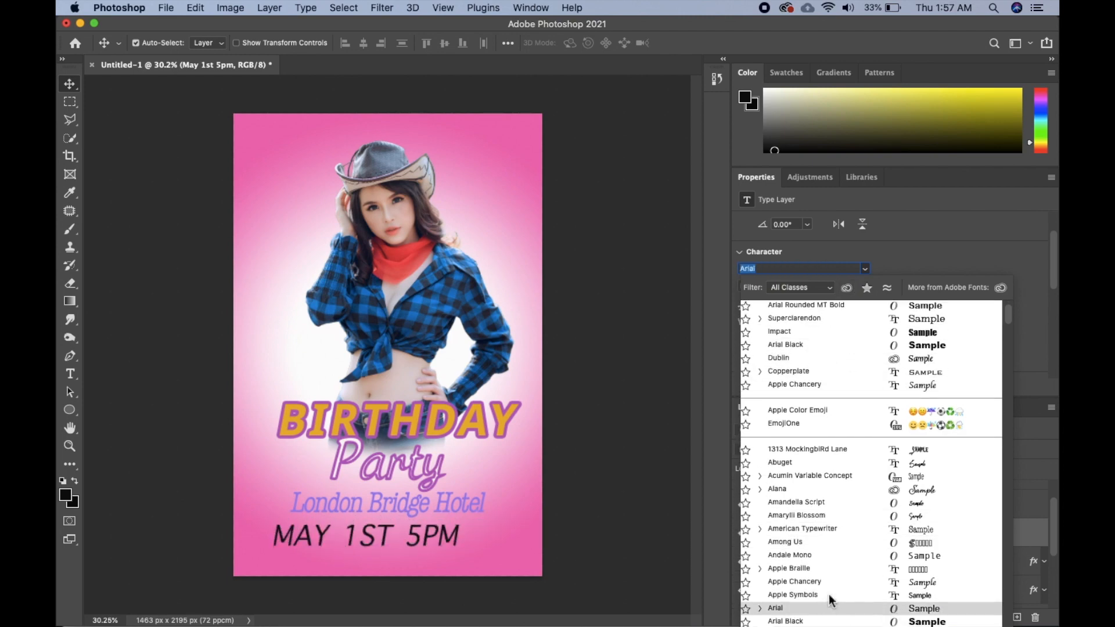
left_click(824, 594)
scroll(790, 330, "down", 1)
scroll(789, 331, "down", 3)
left_click(749, 330)
left_click_drag(393, 541, 411, 534)
- Change the May 1st 5pm text colour to a bright pinkish purple
double_click(834, 537)
left_click(957, 306)
scroll(836, 290, "up", 3)
left_click(841, 282)
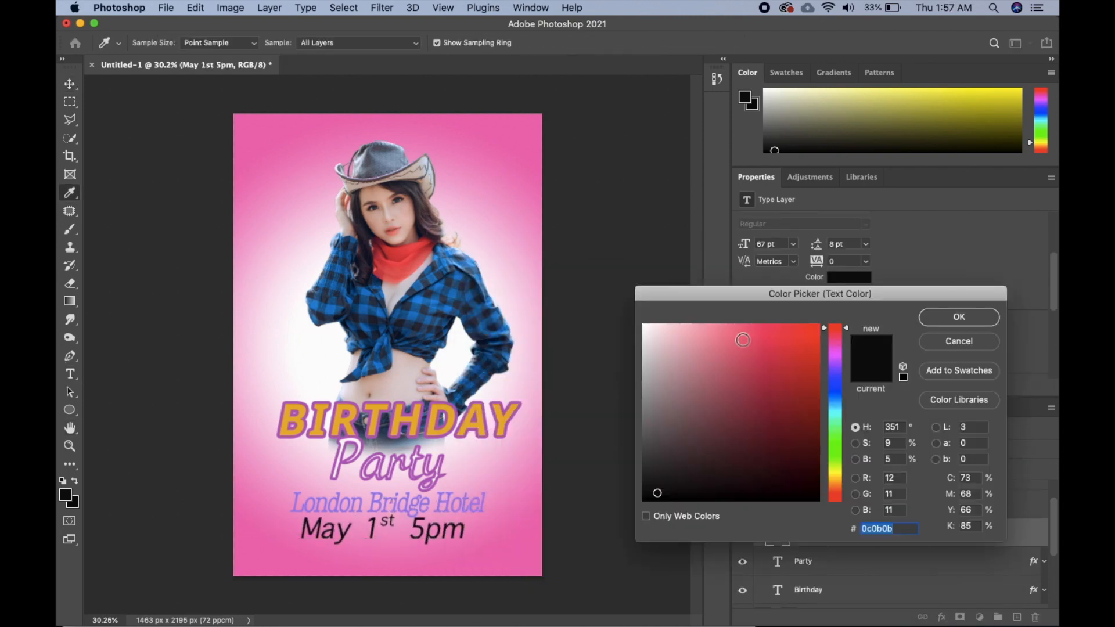
left_click(794, 339)
left_click(789, 328)
left_click(958, 317)
- Fine-tune the character spacing and scaling of the May 1st 5pm text and nudge it slightly right and down
left_click_drag(819, 262, 806, 262)
left_click_drag(823, 245, 819, 245)
left_click(864, 297)
left_click_drag(761, 308, 747, 297)
left_click_drag(403, 526, 412, 530)
- Shift BIRTHDAY slightly up and left, and open the text colour of the London Bridge Hotel layer
left_click_drag(395, 420, 386, 410)
left_click(829, 504)
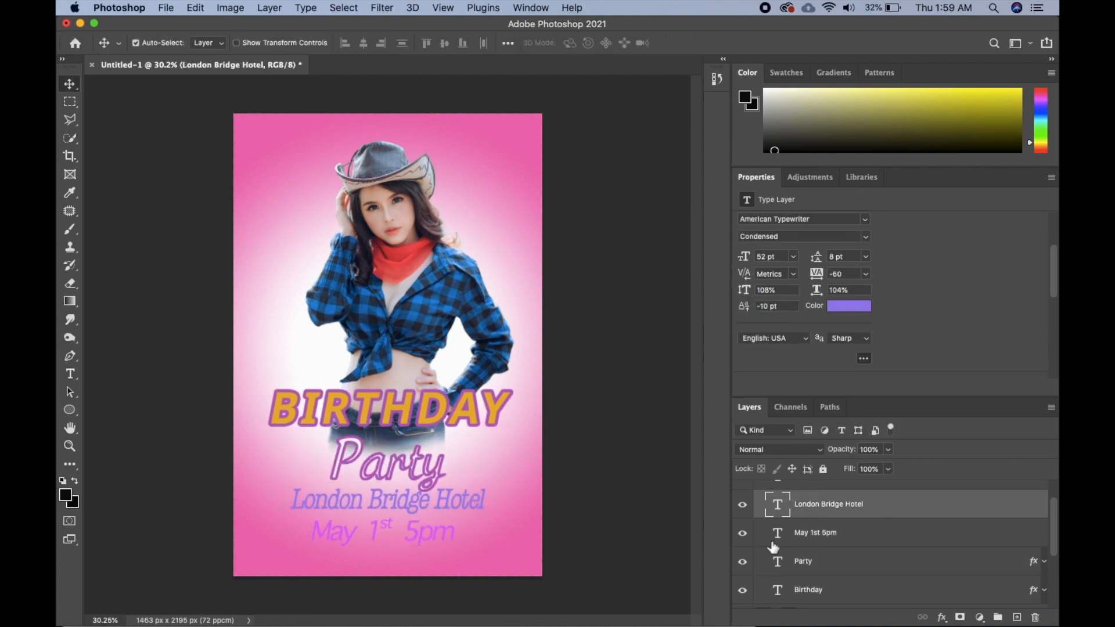
left_click(852, 309)
- Shrink the Guest dj honey text to about 60 pt with tighter tracking and lower height, and place it beneath May 1st 5pm
left_click_drag(744, 256, 735, 262)
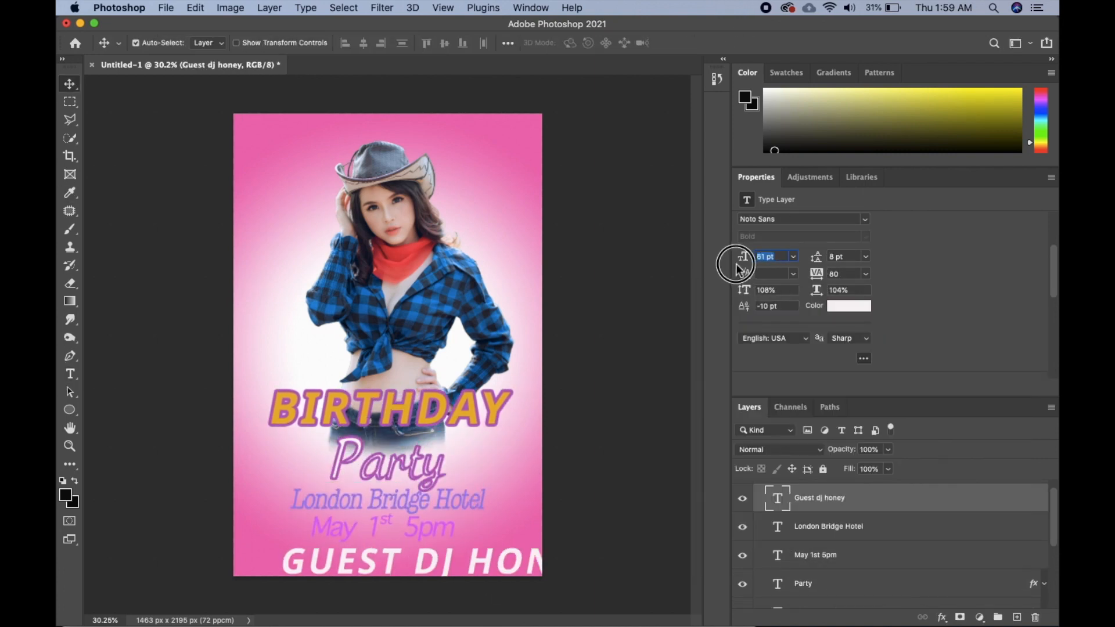
left_click_drag(816, 274, 792, 273)
left_click_drag(404, 556, 394, 557)
left_click_drag(744, 290, 726, 291)
left_click_drag(398, 555, 391, 547)
- Reword the guest line as Guest DJ Honey in mixed case and adjust the size of its purple stroke
scroll(777, 303, "down", 2)
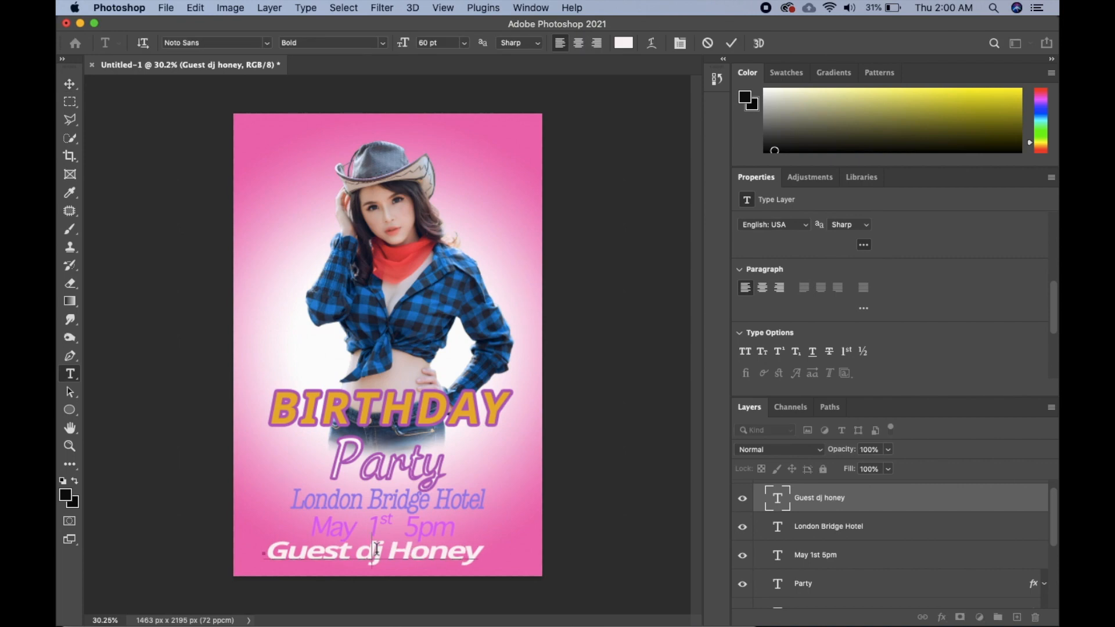
type("DJ Honey")
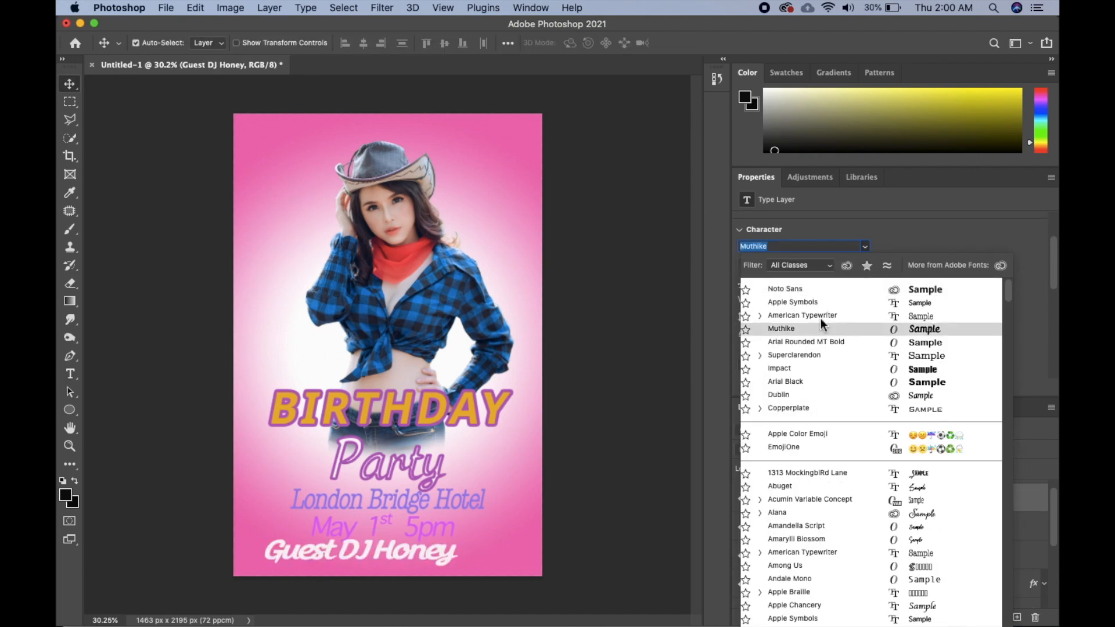
scroll(894, 540, "down", 5)
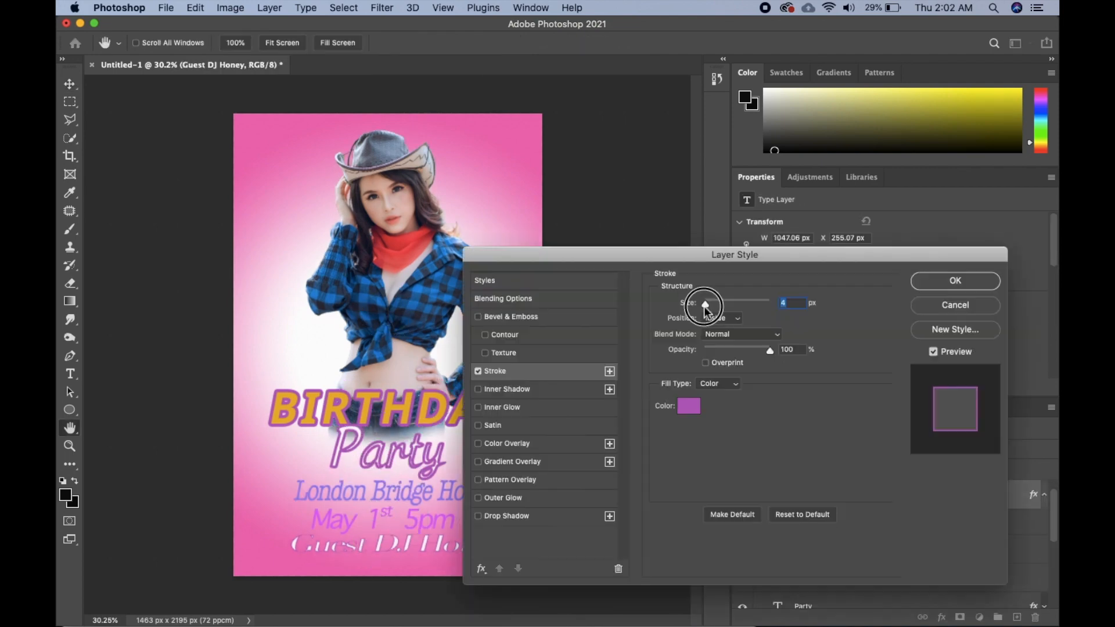
left_click_drag(702, 299, 707, 300)
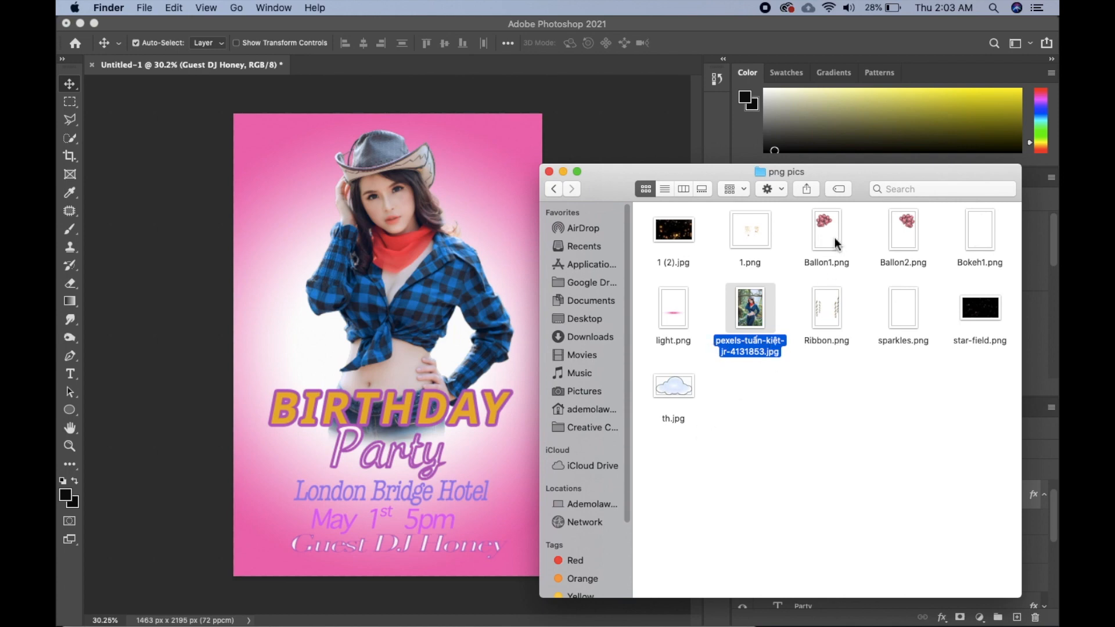
- Place Ballon1.png and Ballon2.png from the png pics folder in Finder behind the cut-out woman
left_click_drag(858, 178, 536, 204)
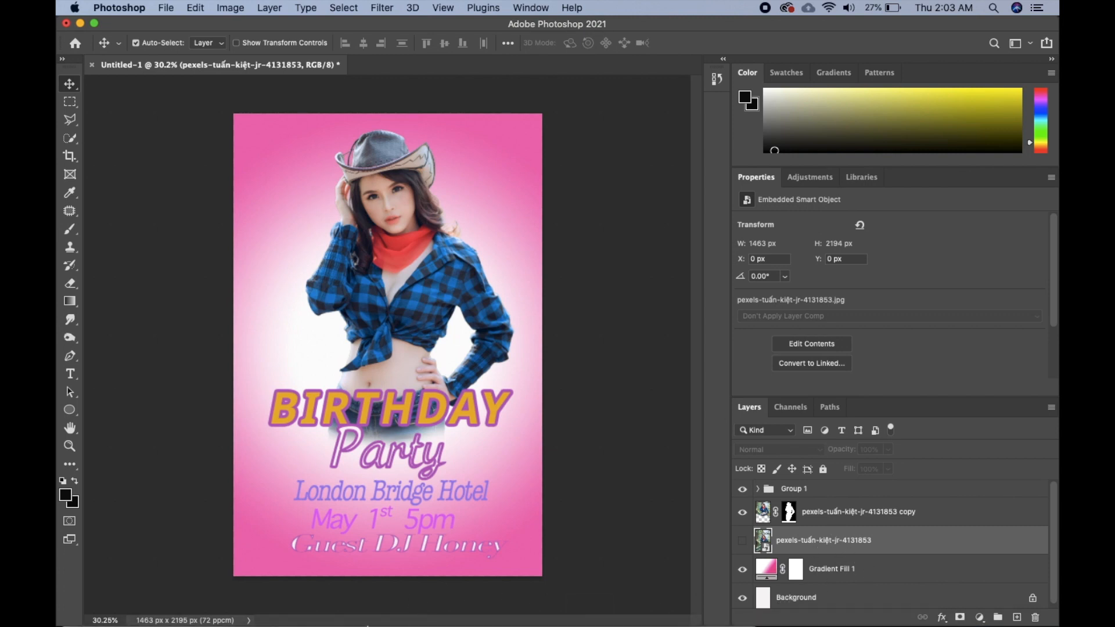
mouse_move(344, 623)
left_click(97, 607)
left_click(792, 281)
left_click(875, 261, "super")
left_click_drag(874, 261, 434, 230)
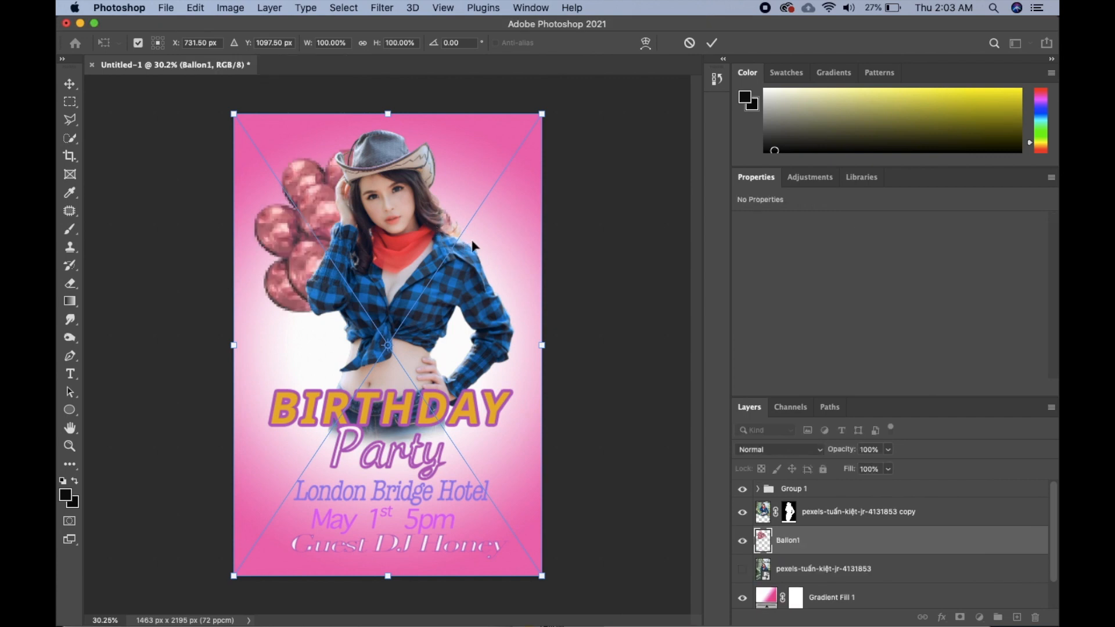
key("Return")
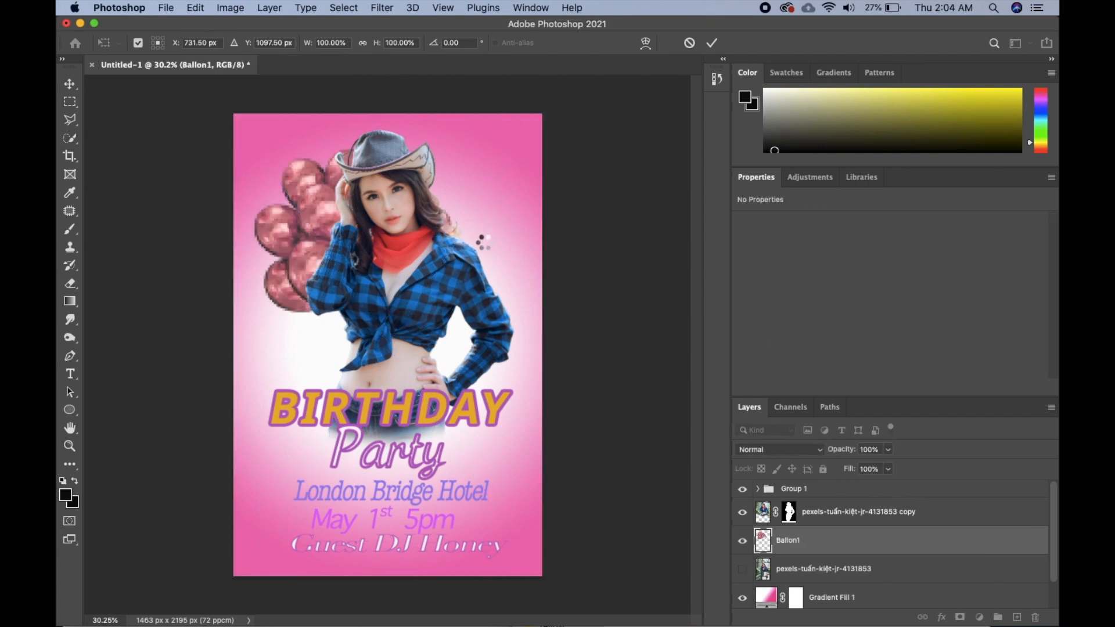
key("Return")
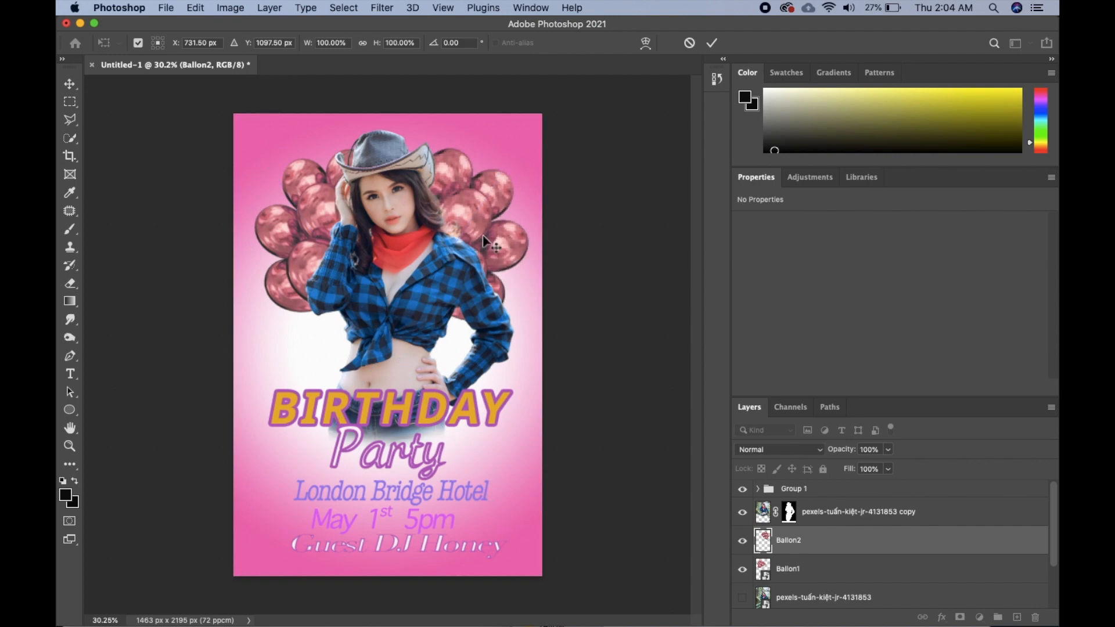
- Move the Ballon2 cluster to the flyer's upper right and the Ballon1 cluster to its upper left
left_click_drag(491, 245, 514, 183)
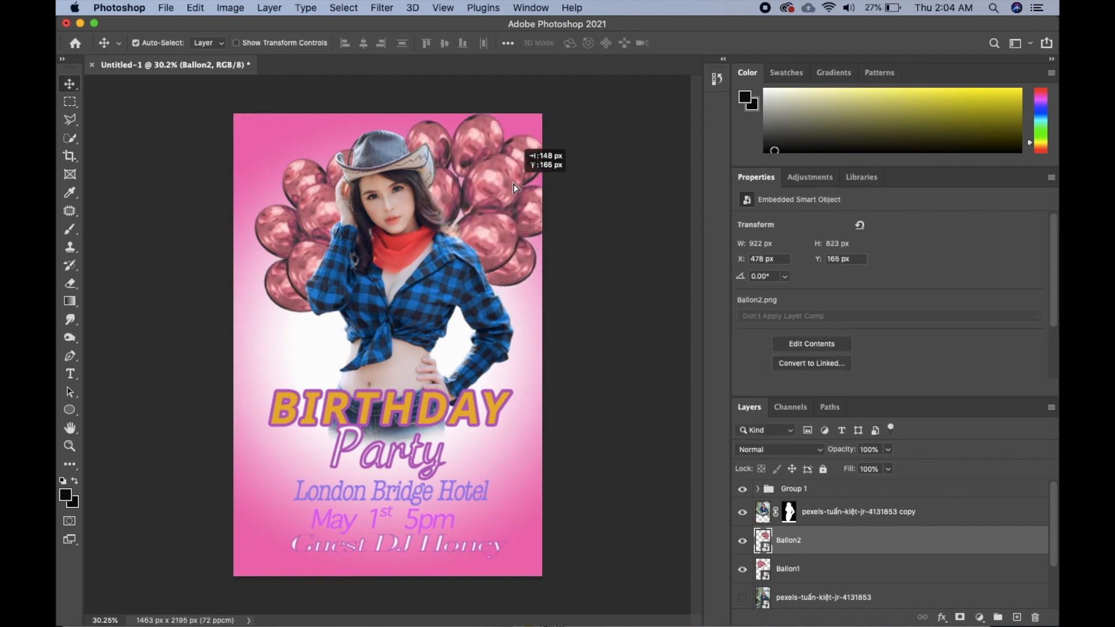
left_click_drag(309, 213, 266, 176)
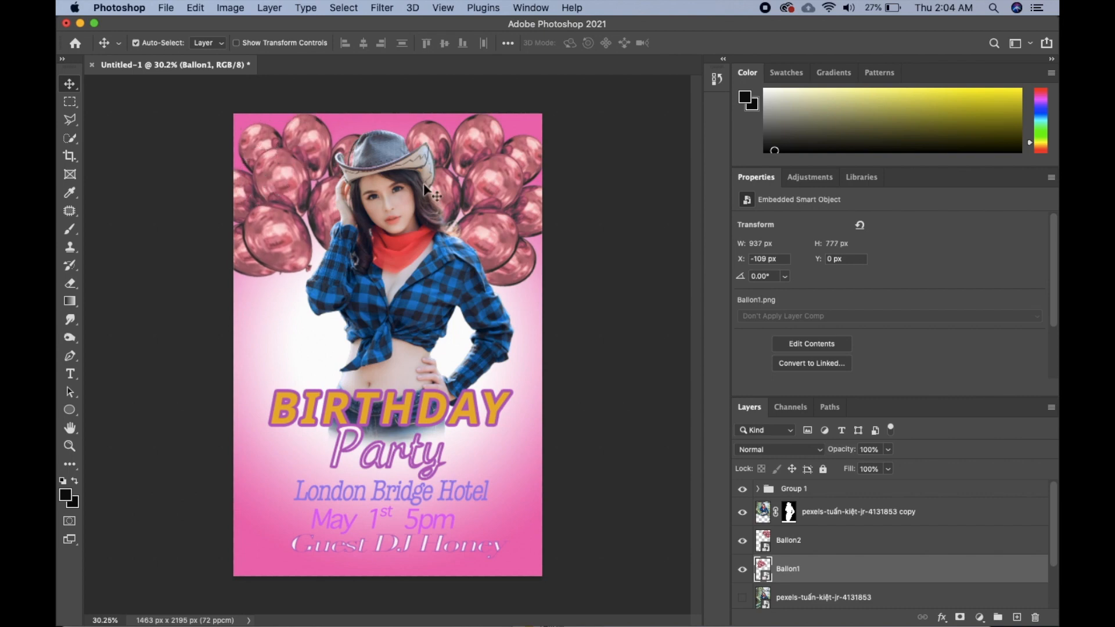
left_click_drag(490, 192, 497, 187)
left_click_drag(287, 192, 287, 189)
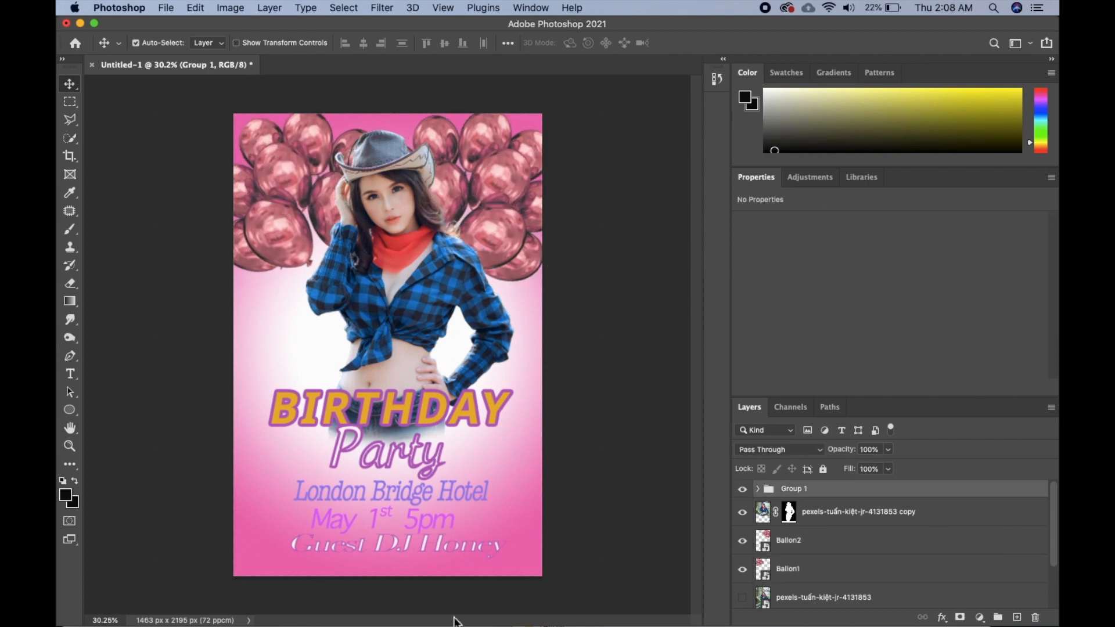
- Place 1 (2).jpg from Finder's png pics folder onto the flyer and rotate it about -90° into portrait orientation
mouse_move(372, 626)
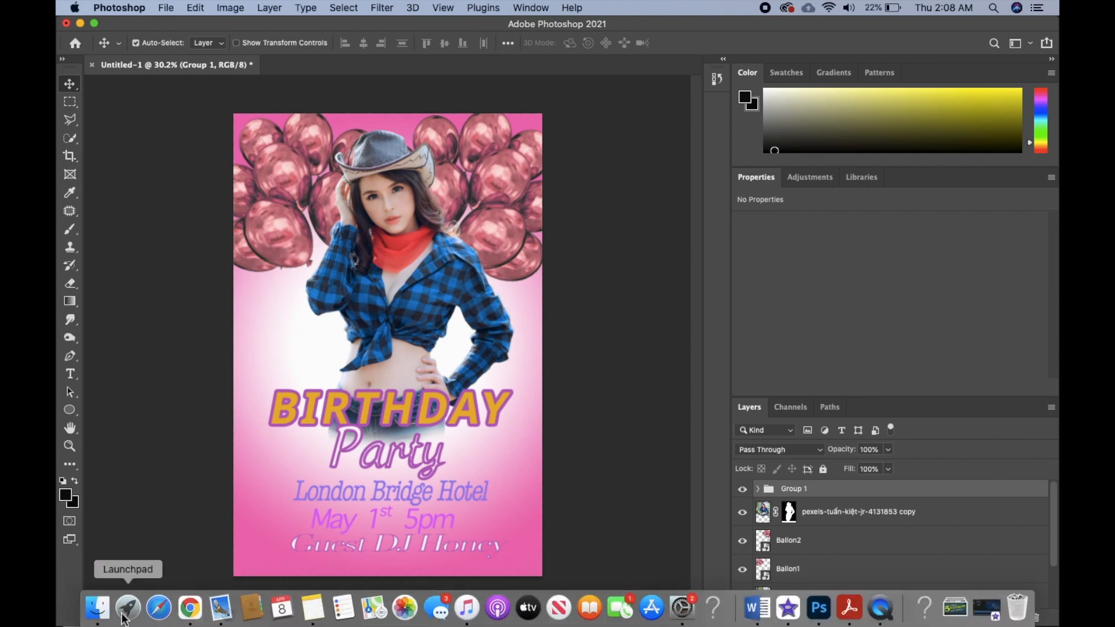
left_click(97, 608)
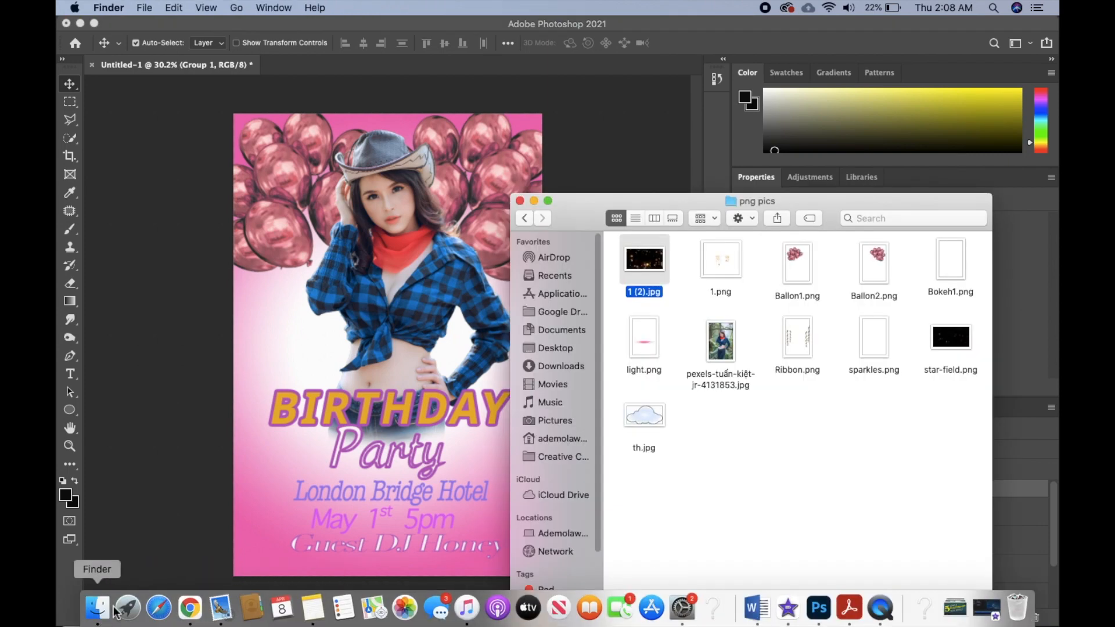
left_click_drag(643, 266, 410, 344)
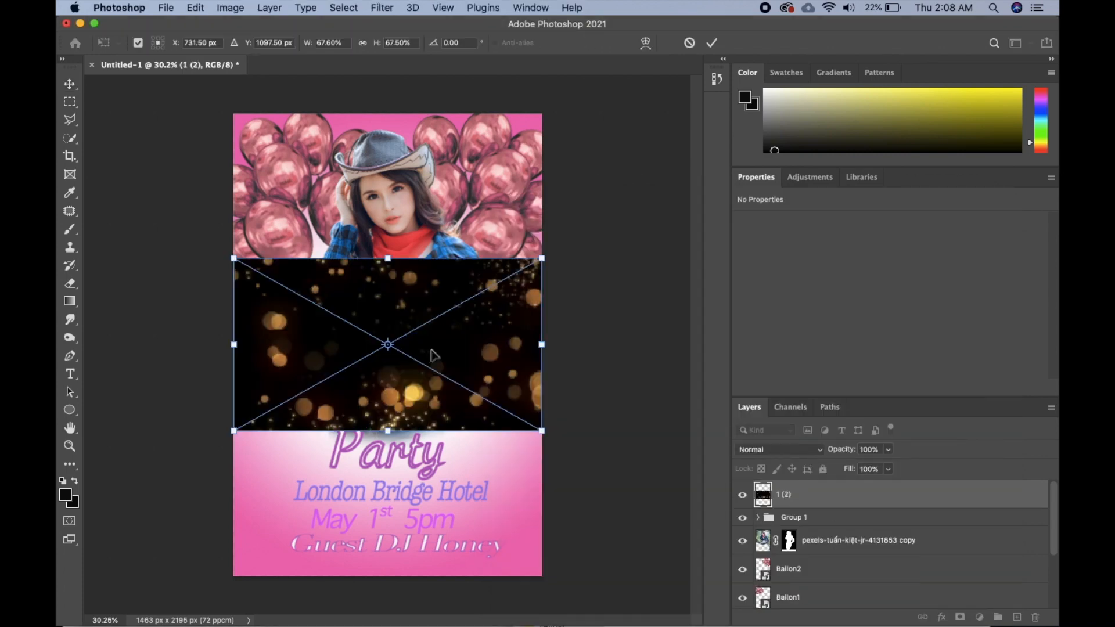
left_click_drag(578, 273, 338, 217)
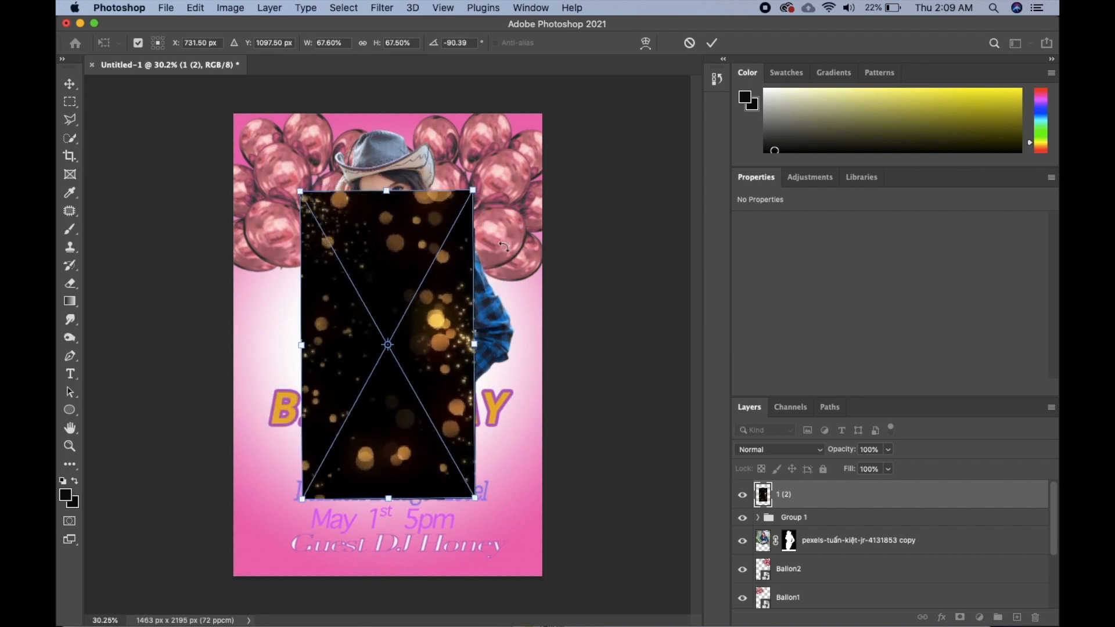
- Enlarge the bokeh image to about 127% so it covers the whole flyer, and set its blend mode to Screen
left_click_drag(473, 190, 555, 149)
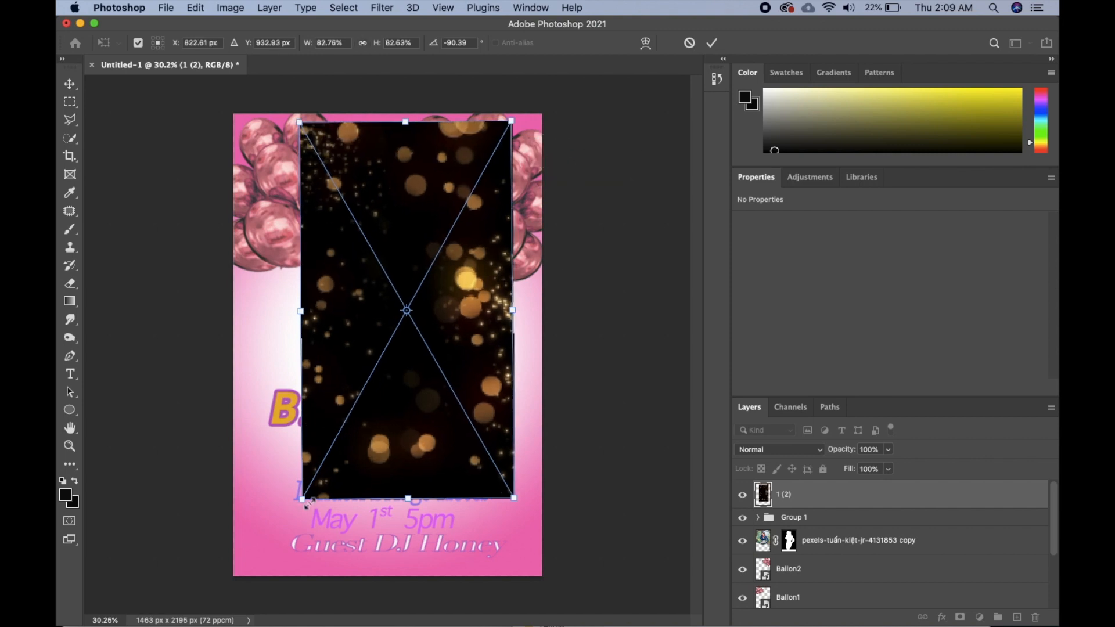
left_click_drag(302, 500, 174, 574)
left_click_drag(510, 121, 622, 49)
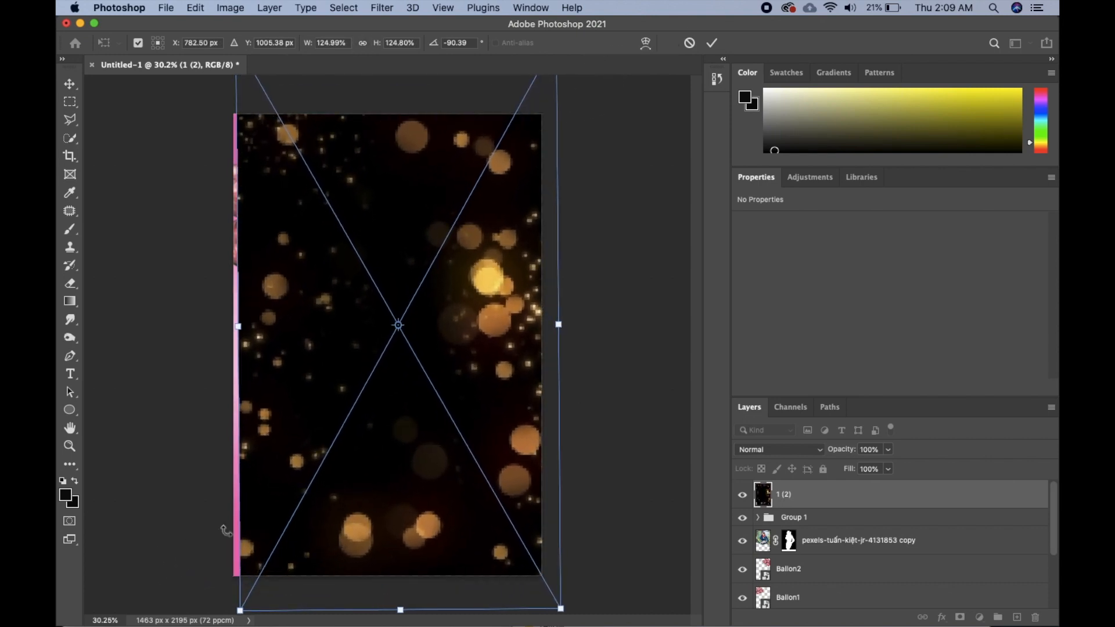
left_click_drag(239, 611, 232, 622)
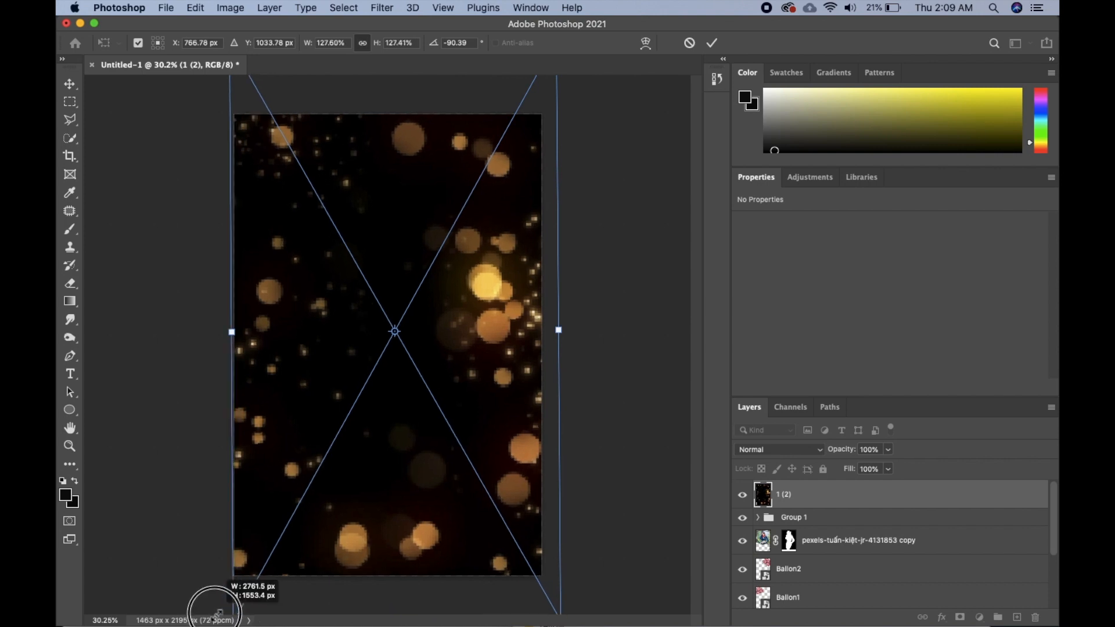
key("Return")
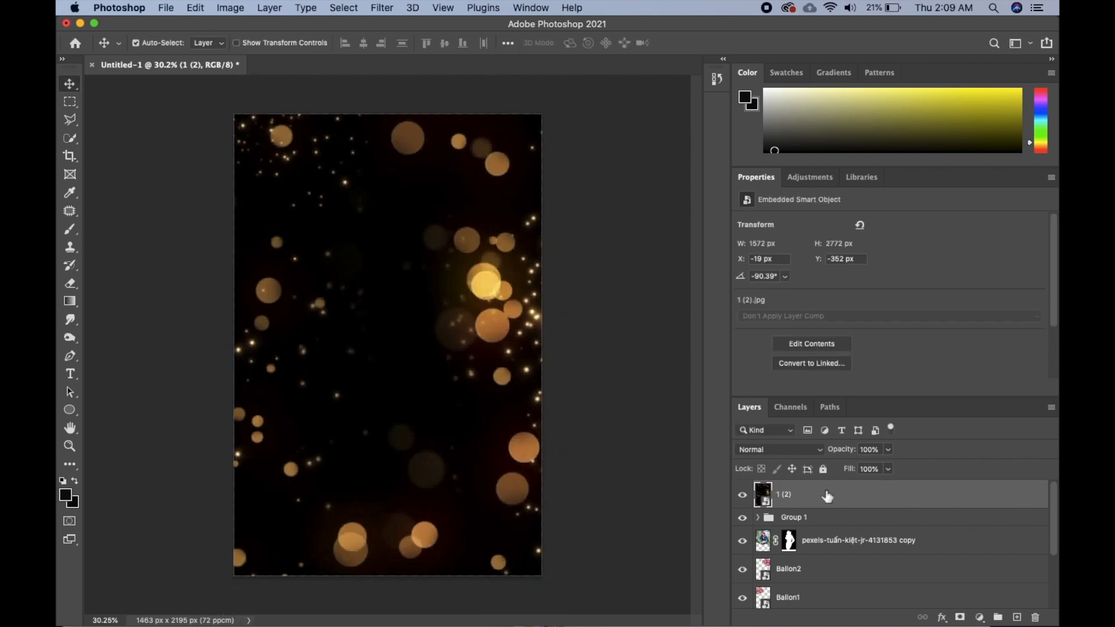
left_click(778, 450)
left_click(762, 550)
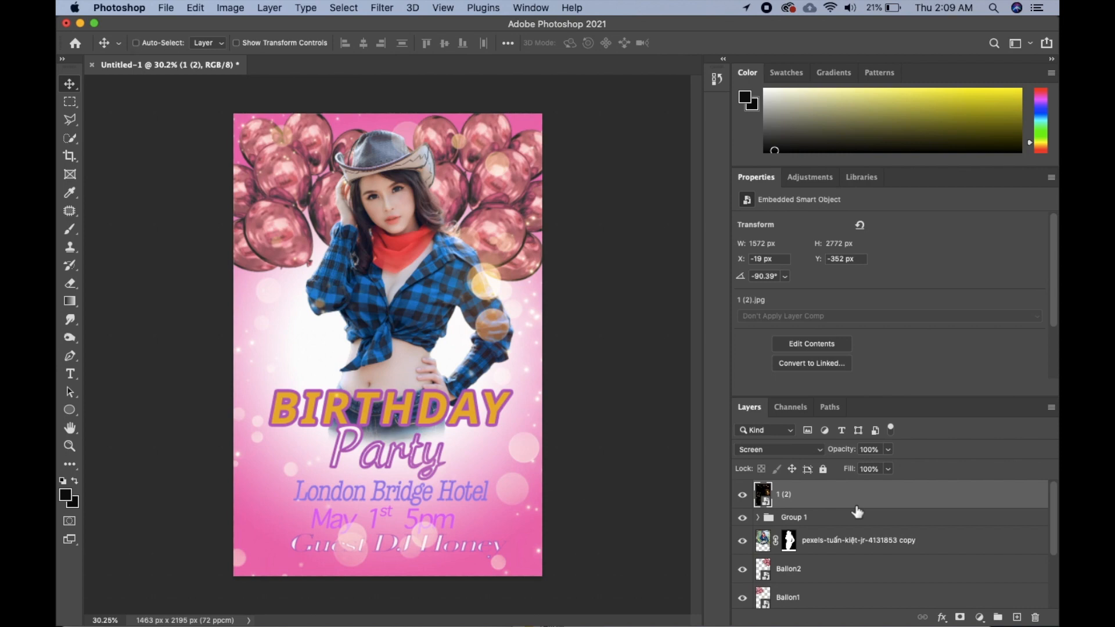
- Duplicate the 1 (2) bokeh layer and rotate the copy back to landscape orientation
key("super+j")
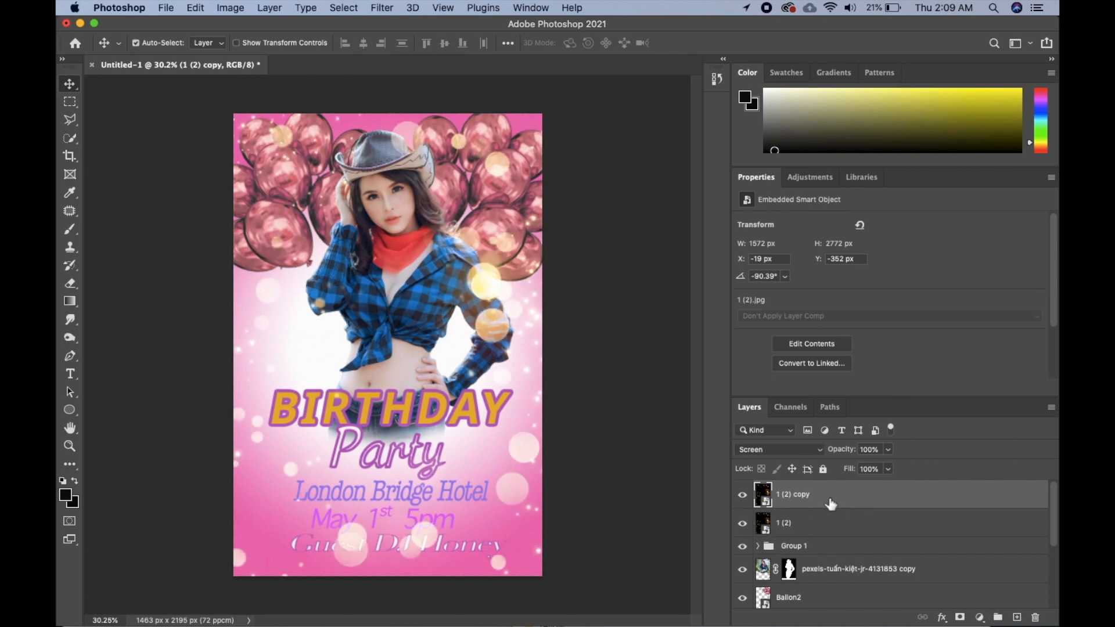
key("super+t")
left_click_drag(667, 361, 379, 558)
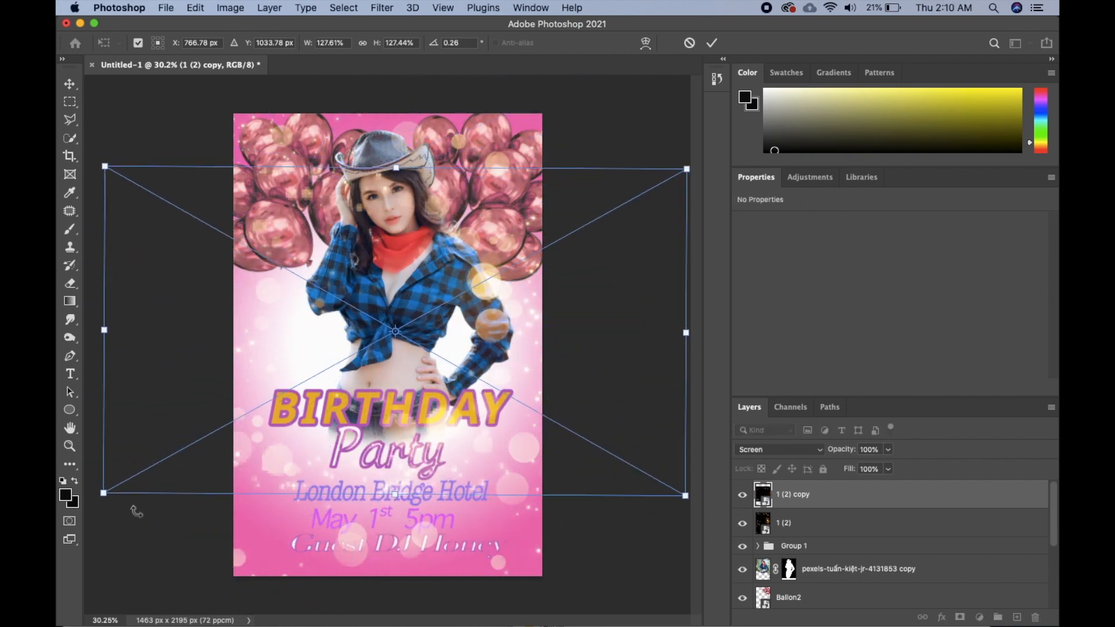
- Enlarge the bokeh copy to about 181% and shift it left so its right part covers the flyer from top to bottom
left_click_drag(104, 495, 81, 562)
left_click_drag(350, 170, 358, 85)
left_click_drag(469, 306, 295, 243)
left_click_drag(351, 317, 316, 336)
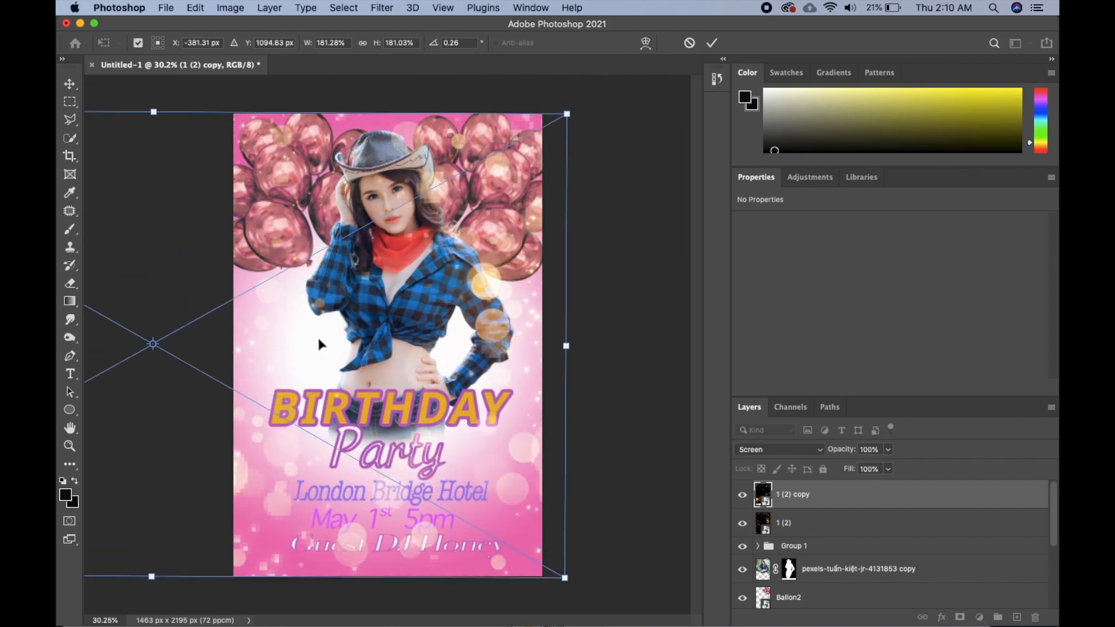
key("Return")
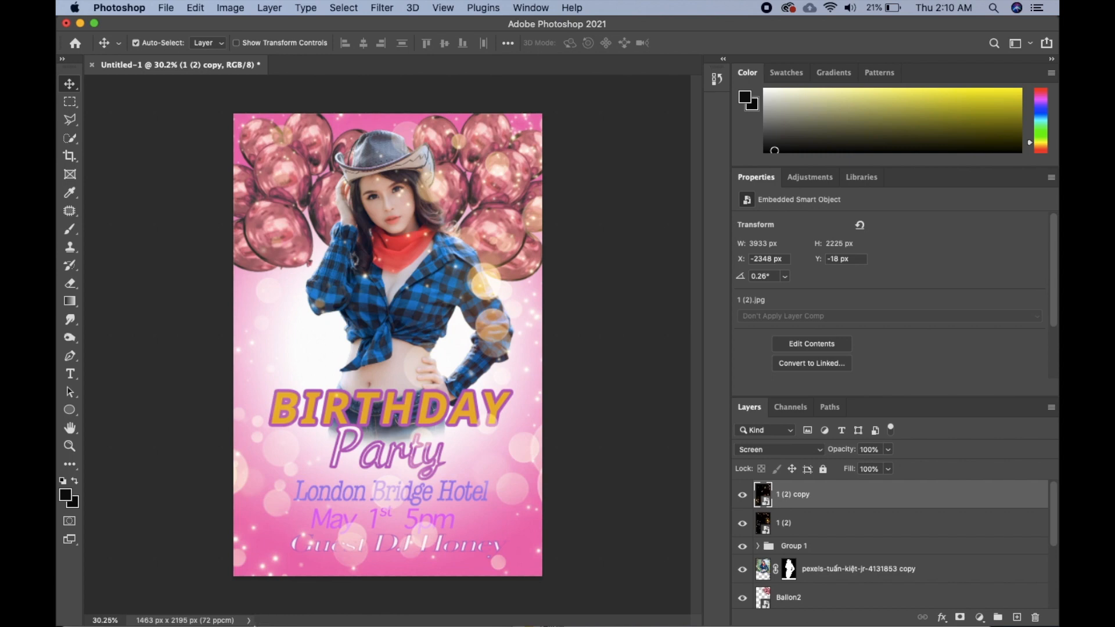
- Place 1.png from Finder's png pics folder and enlarge it to about 84% so the gold confetti spans the flyer's width
mouse_move(251, 619)
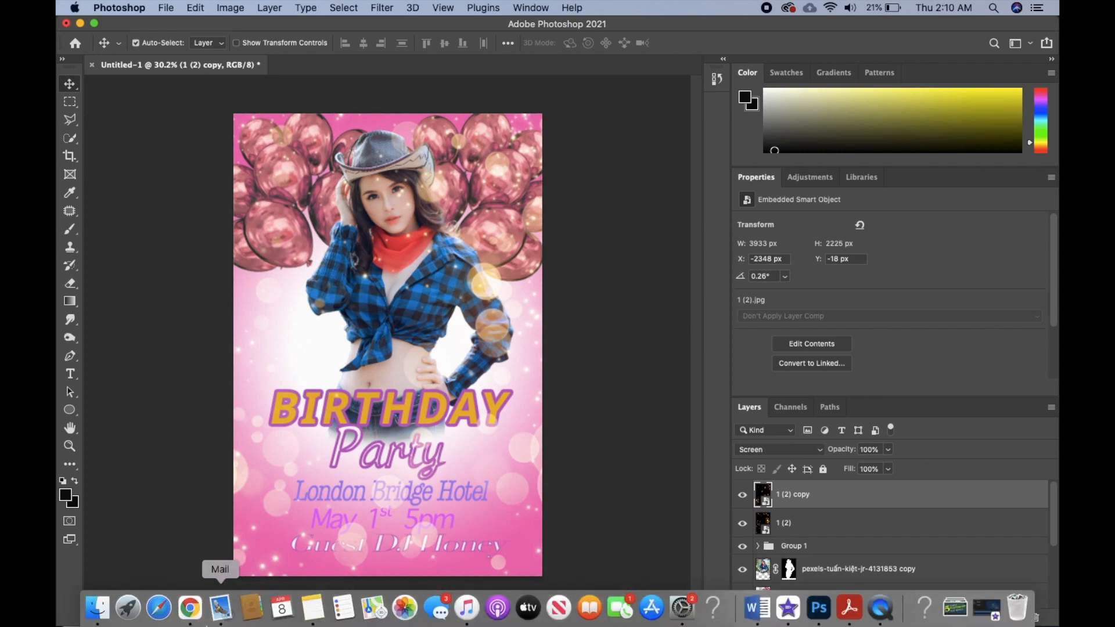
left_click(98, 608)
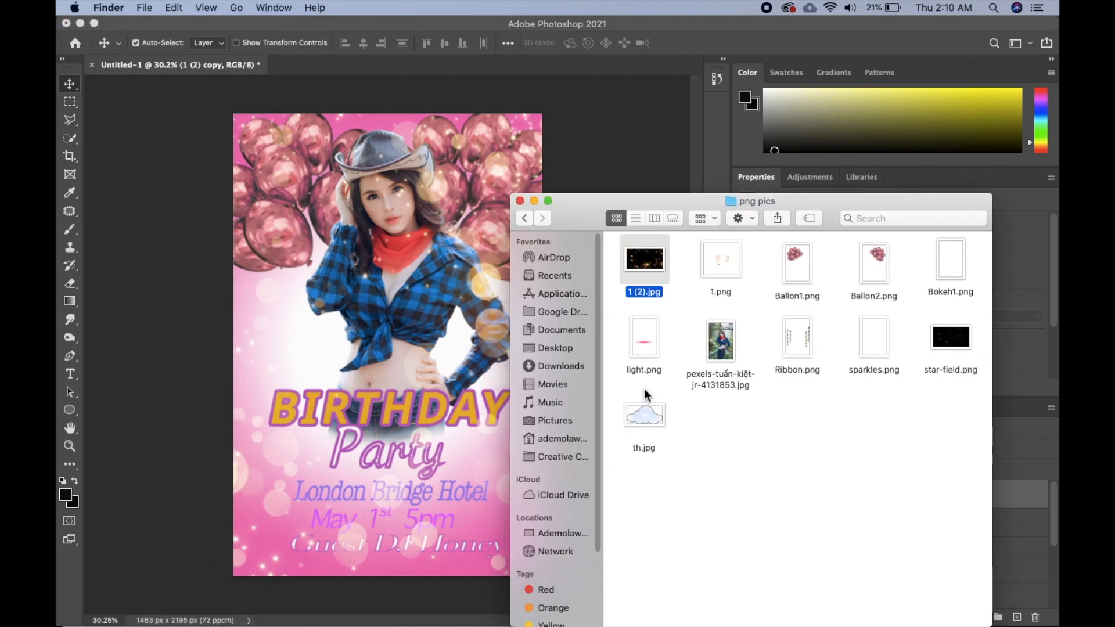
left_click_drag(725, 261, 417, 299)
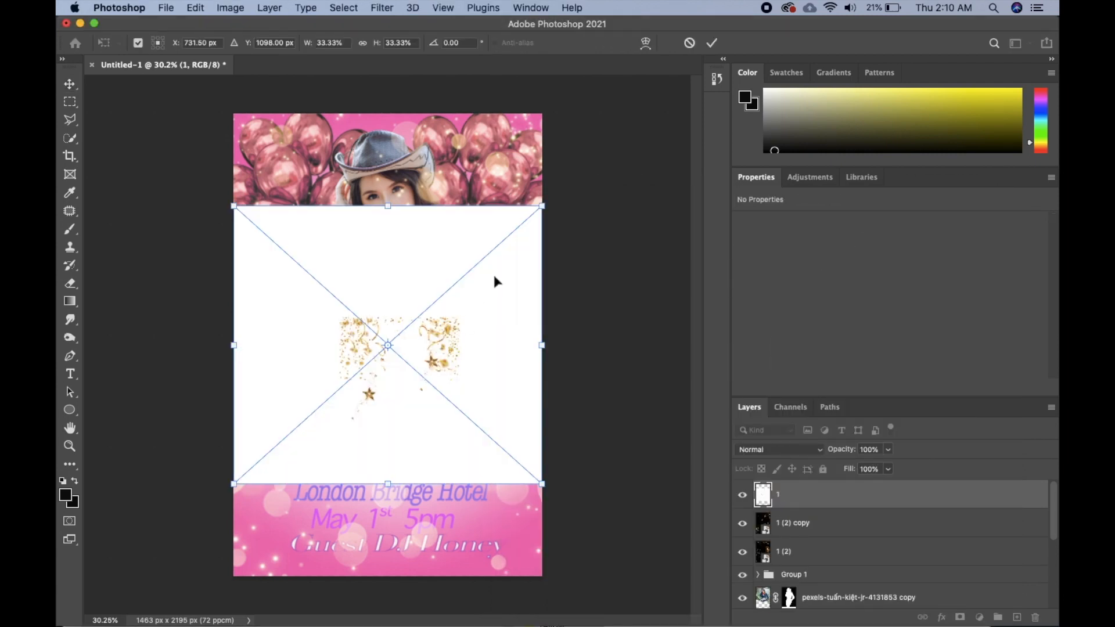
left_click_drag(543, 203, 653, 107)
left_click_drag(232, 479, 65, 624)
left_click_drag(652, 371, 771, 352)
left_click_drag(493, 400, 431, 358)
left_click_drag(626, 336, 525, 313)
left_click_drag(603, 120, 640, 88)
left_click_drag(444, 316, 431, 326)
left_click_drag(625, 327, 646, 326)
left_click_drag(563, 330, 556, 337)
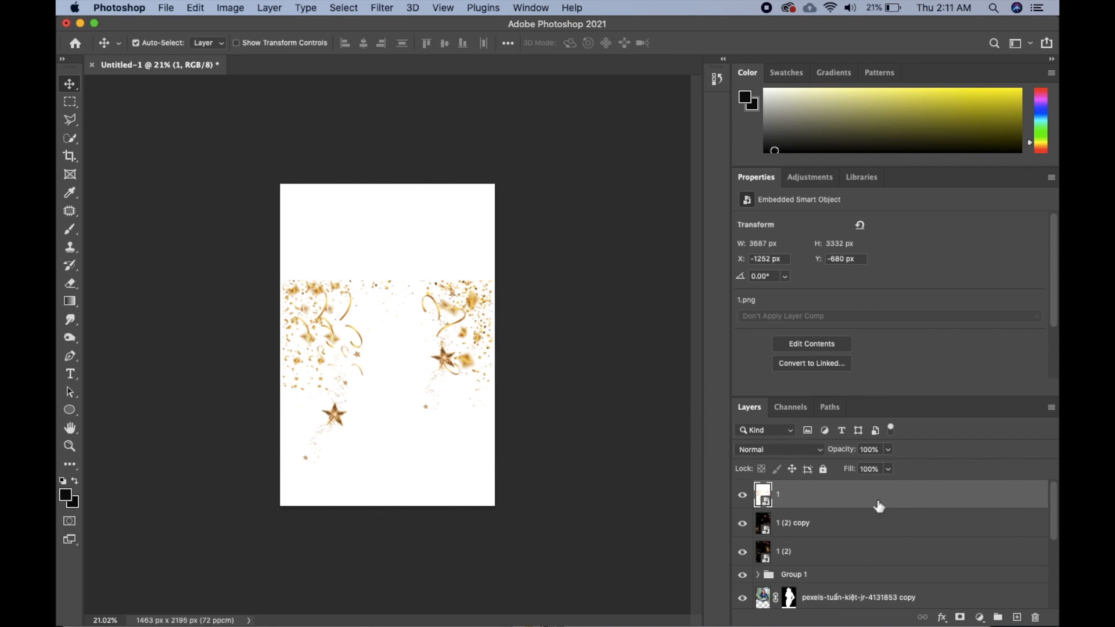
- Set the confetti layer's blend mode to Darken and move it up so the large star sits just above BIRTHDAY
left_click(820, 450)
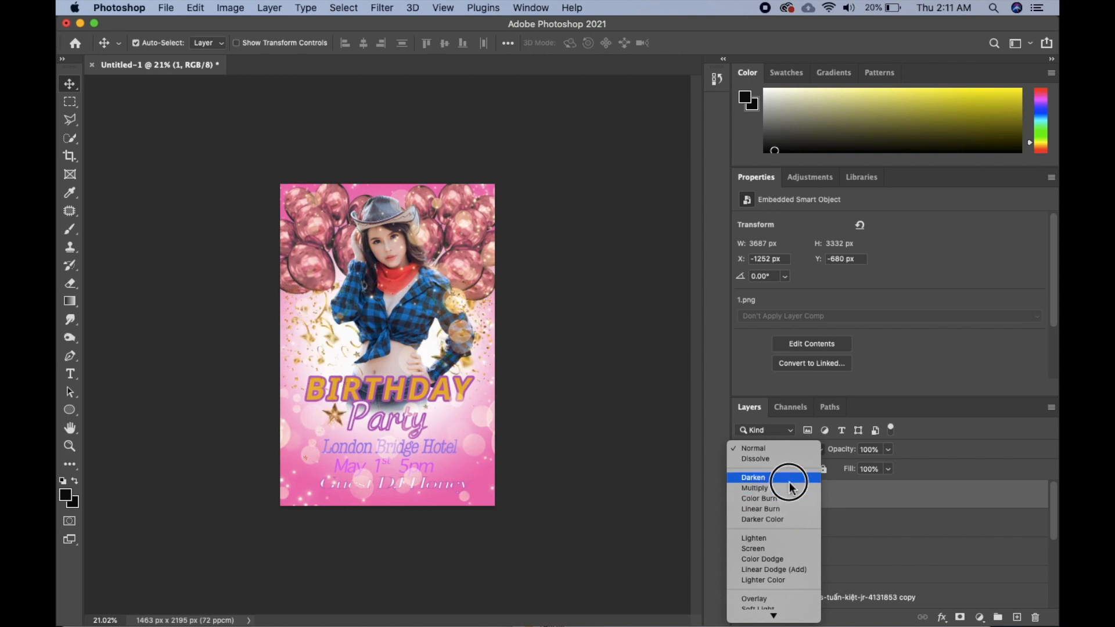
left_click(790, 487)
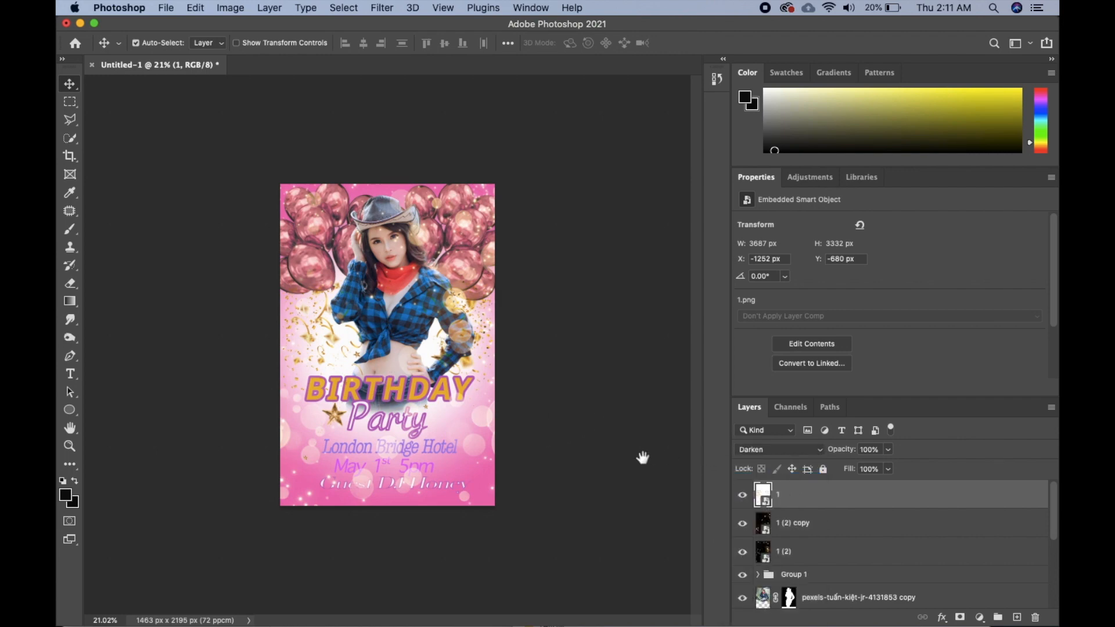
left_click_drag(513, 473, 553, 448)
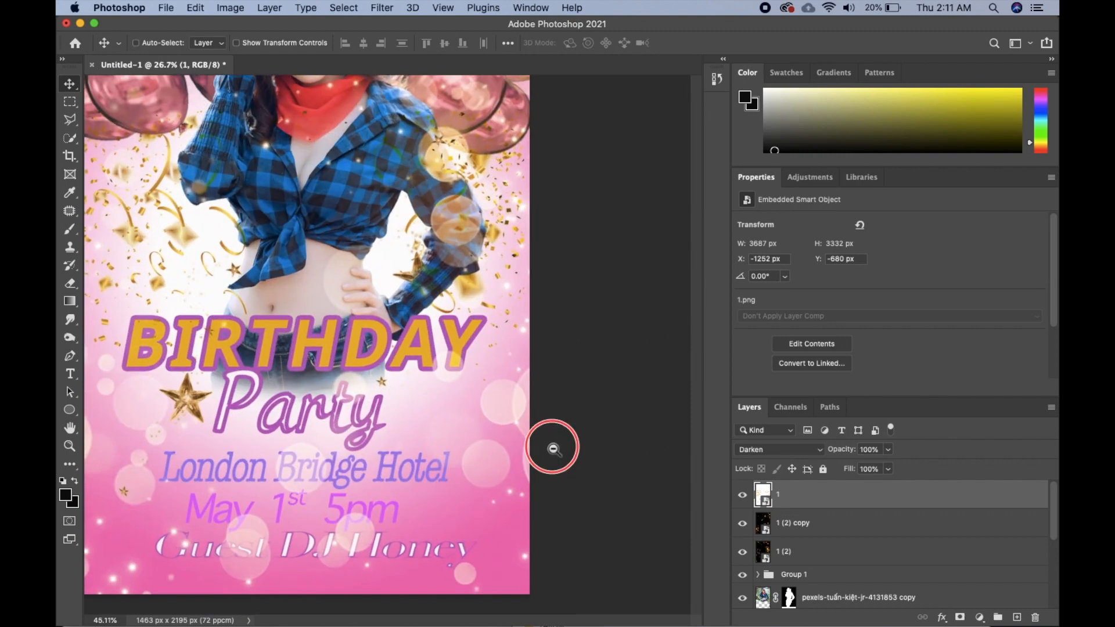
left_click_drag(429, 409, 502, 508)
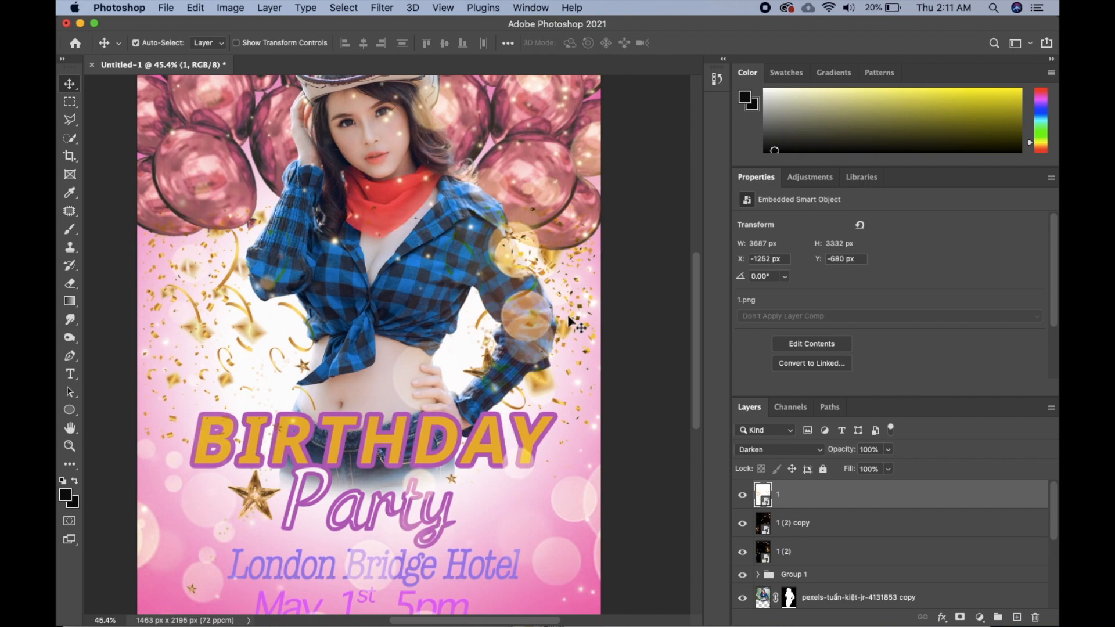
key("ctrl+t")
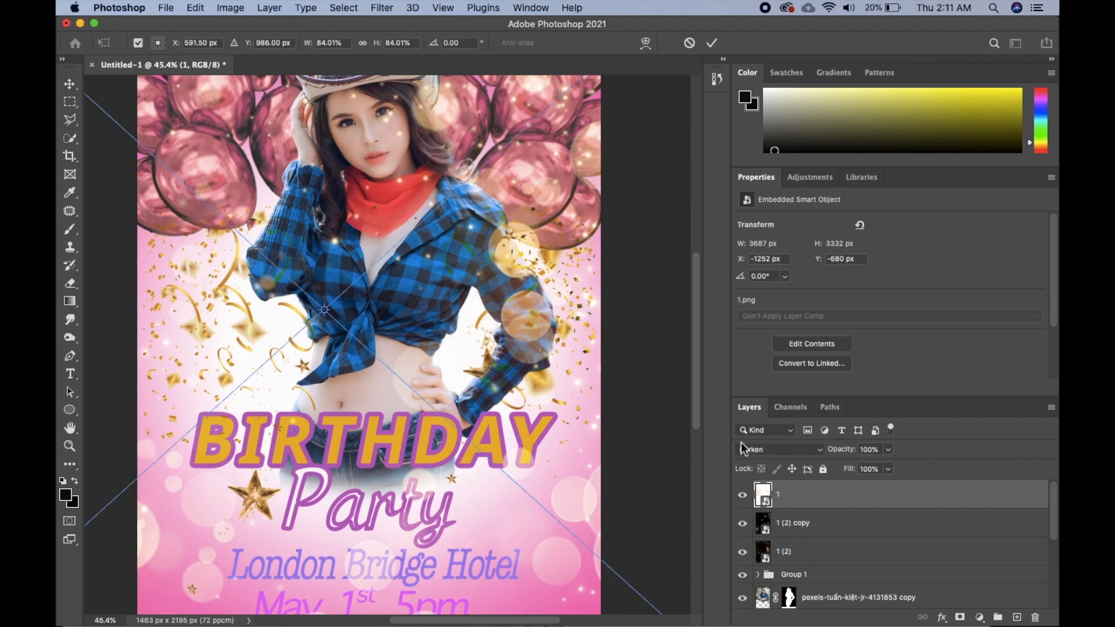
left_click_drag(545, 365, 520, 244)
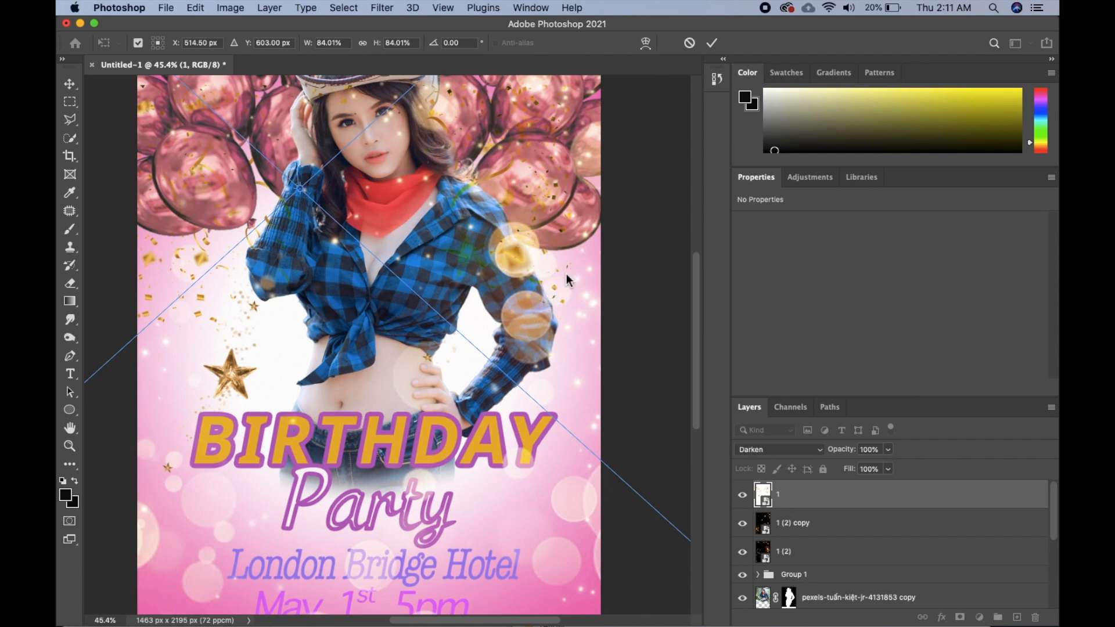
key("Return")
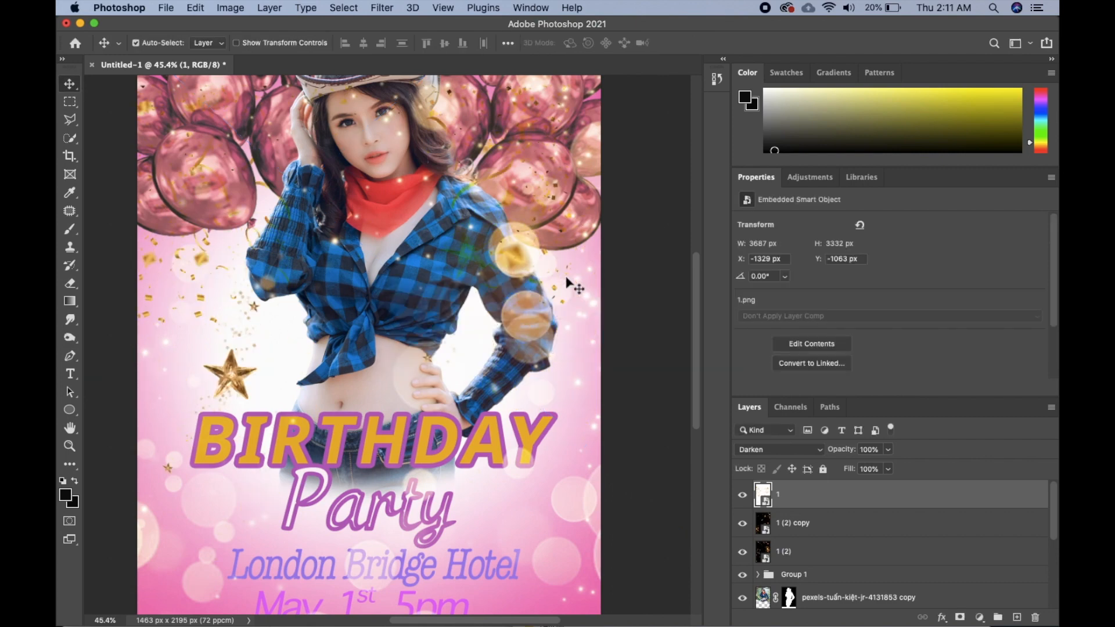
scroll(567, 271, "down", 3)
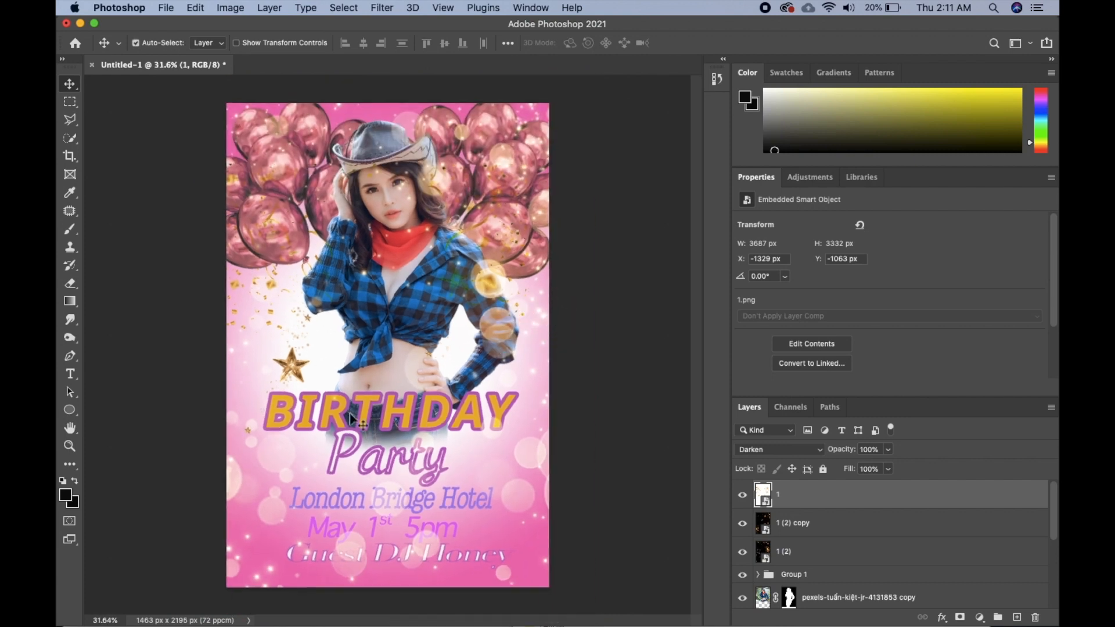
- Place Ribbon.png from Finder's png pics folder over the flyer at 100% size
mouse_move(320, 616)
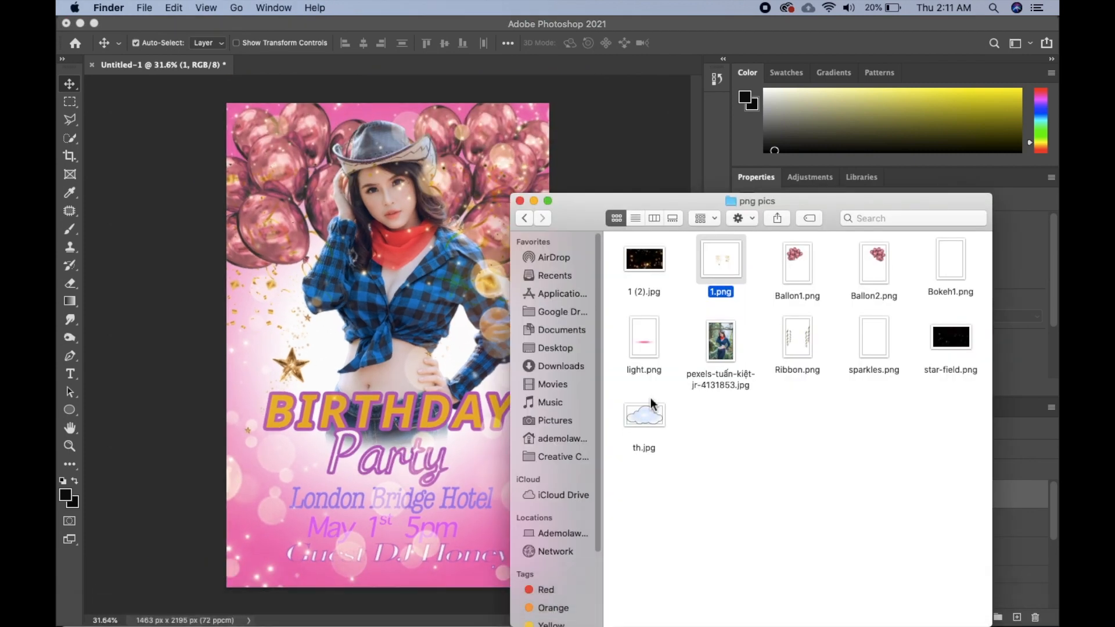
left_click(788, 344)
left_click_drag(788, 344, 372, 343)
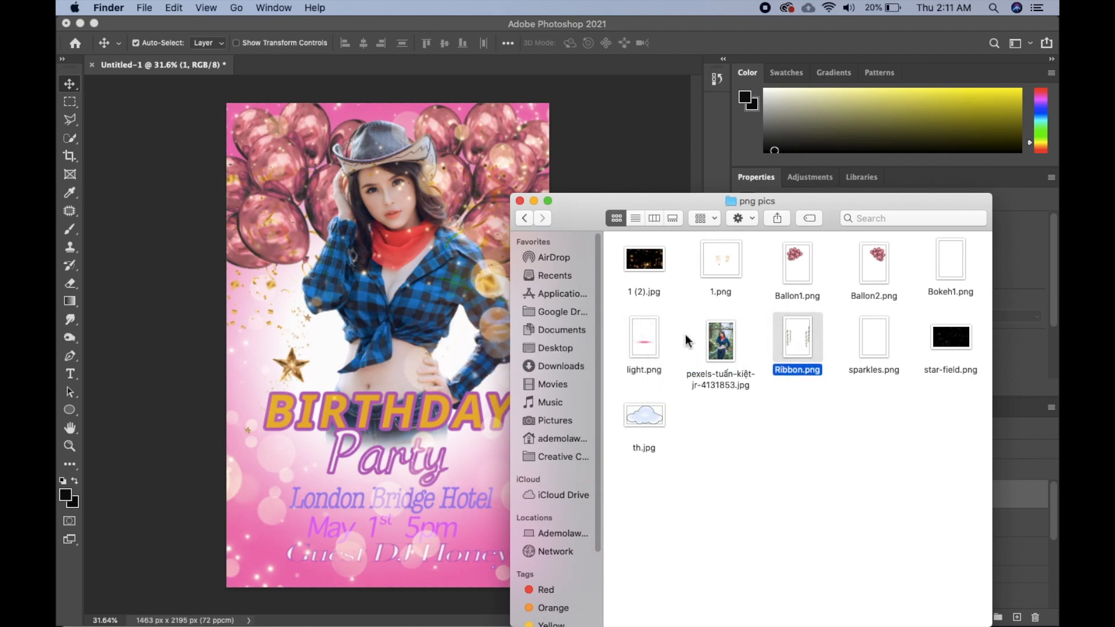
left_click_drag(798, 353, 407, 360)
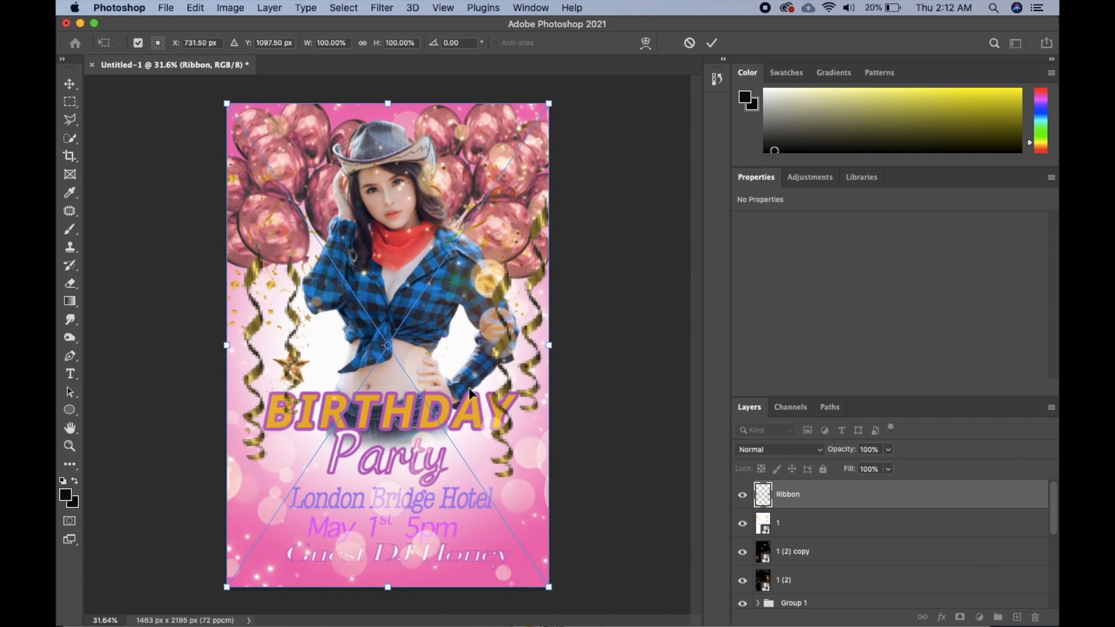
key("Return")
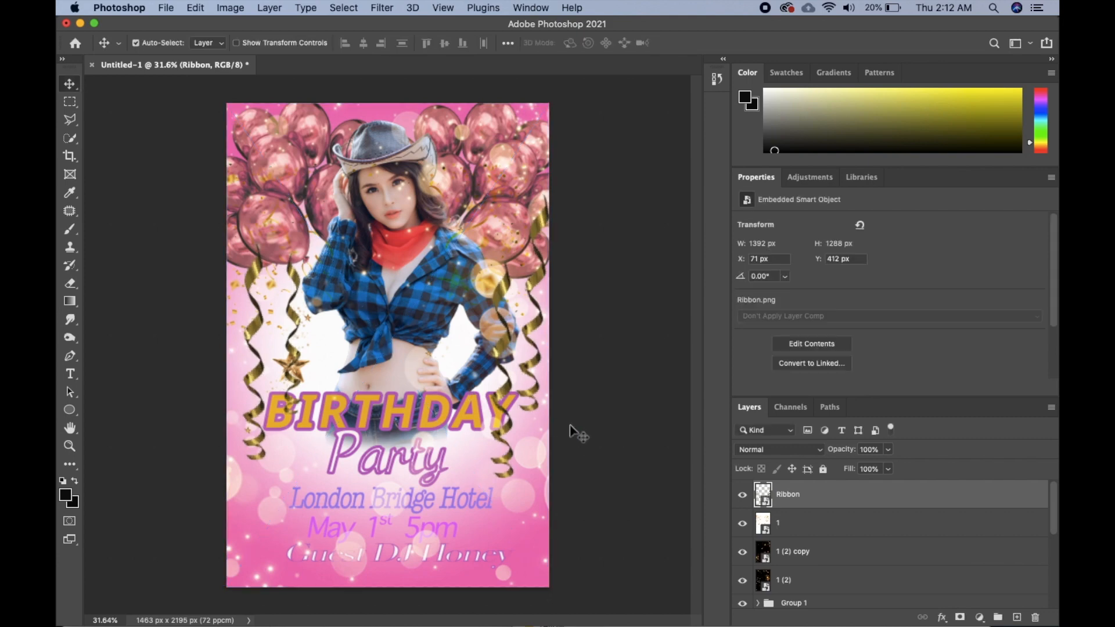
- Move the Ribbon layer below the Ballon1 layer so the ribbons hang behind the balloons, woman and text
left_click_drag(964, 501, 962, 586)
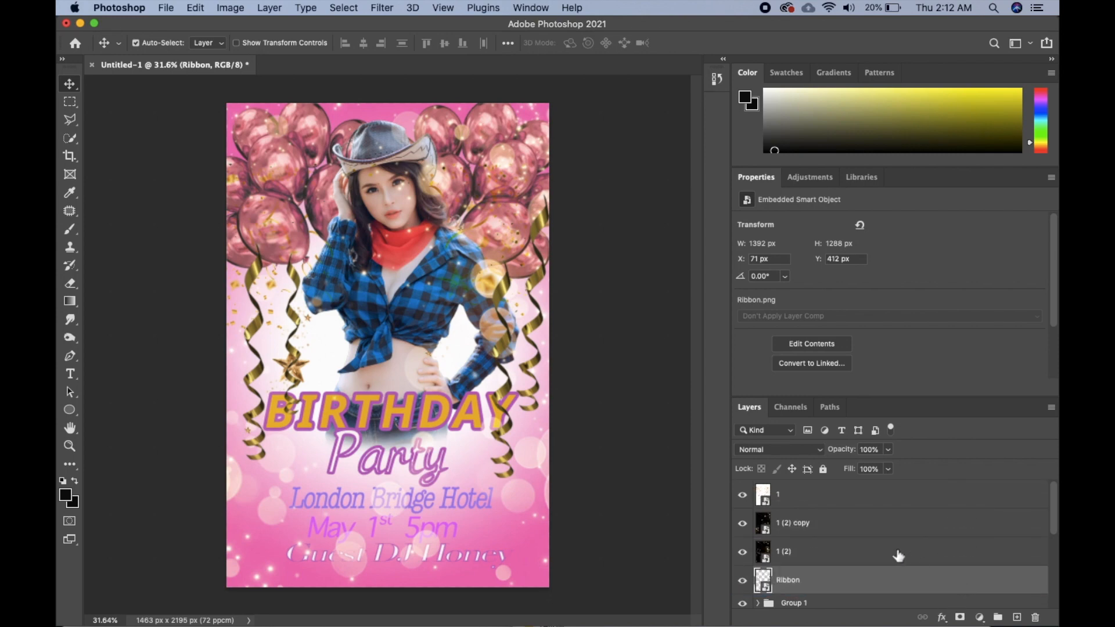
left_click_drag(870, 585, 873, 600)
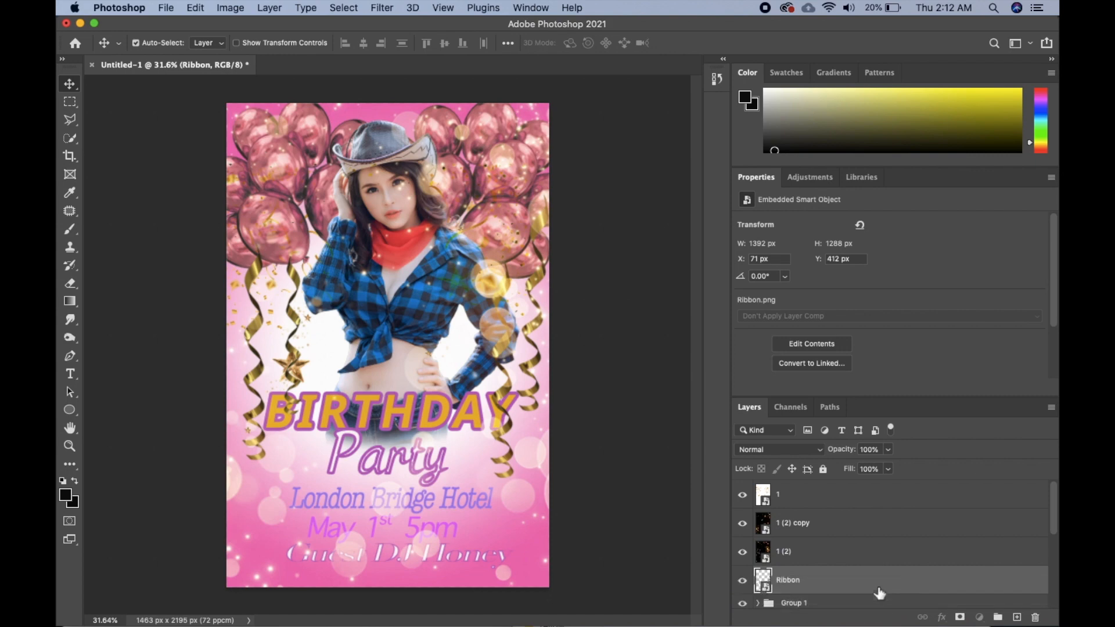
scroll(991, 526, "down", 3)
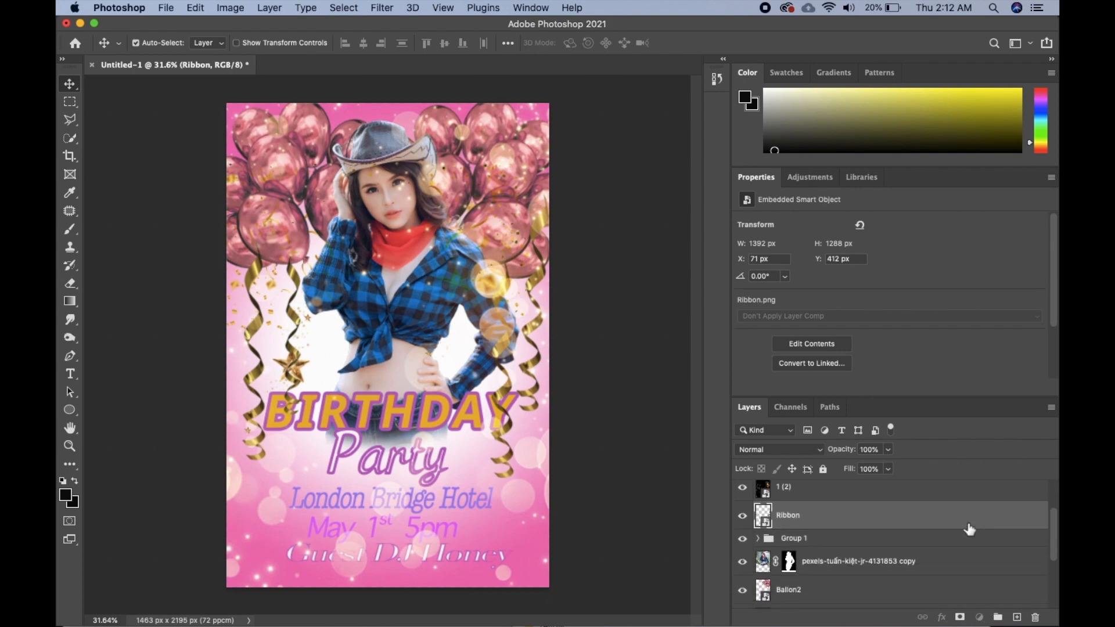
left_click_drag(921, 527, 879, 597)
scroll(877, 572, "down", 1)
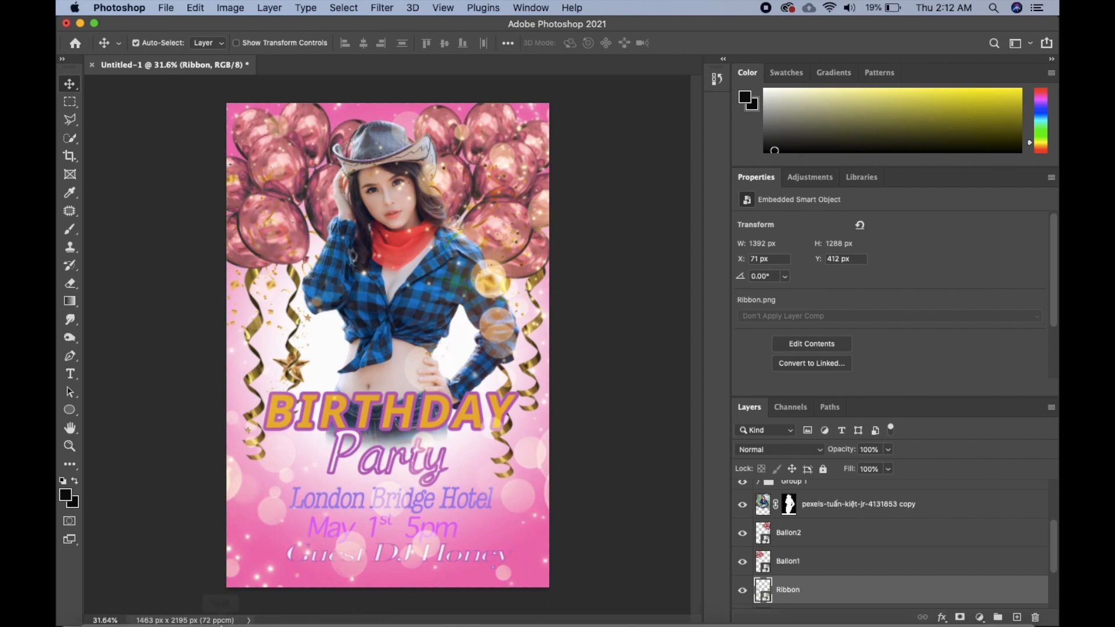
- Place light.png from Finder's png pics folder at 100% and move it down so the streak sits just beneath Party
left_click(106, 617)
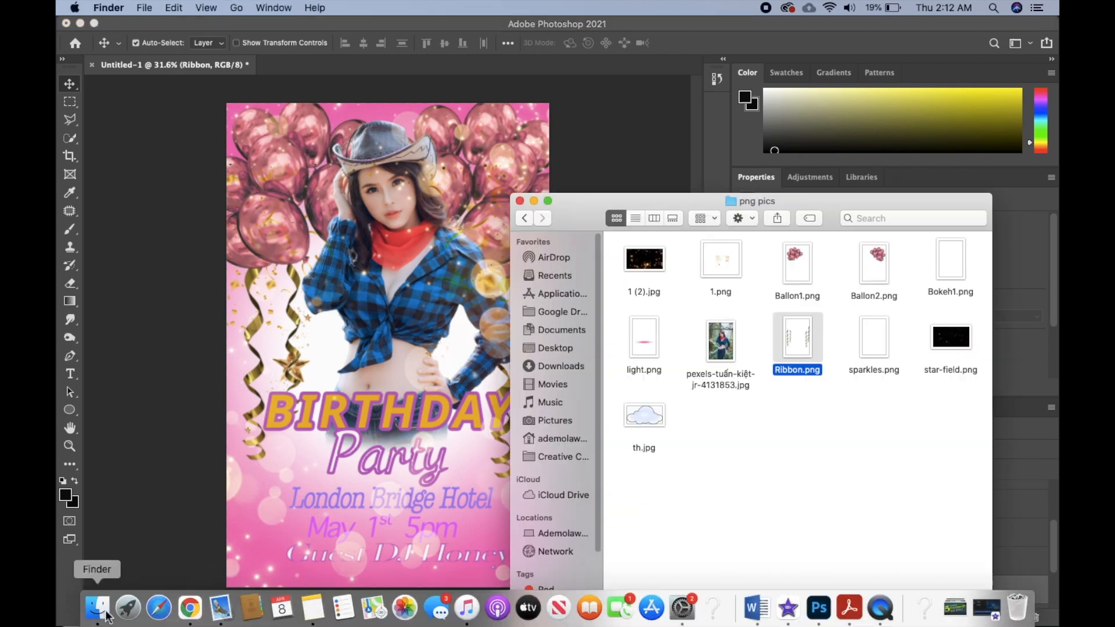
left_click(649, 345)
left_click_drag(648, 345, 375, 465)
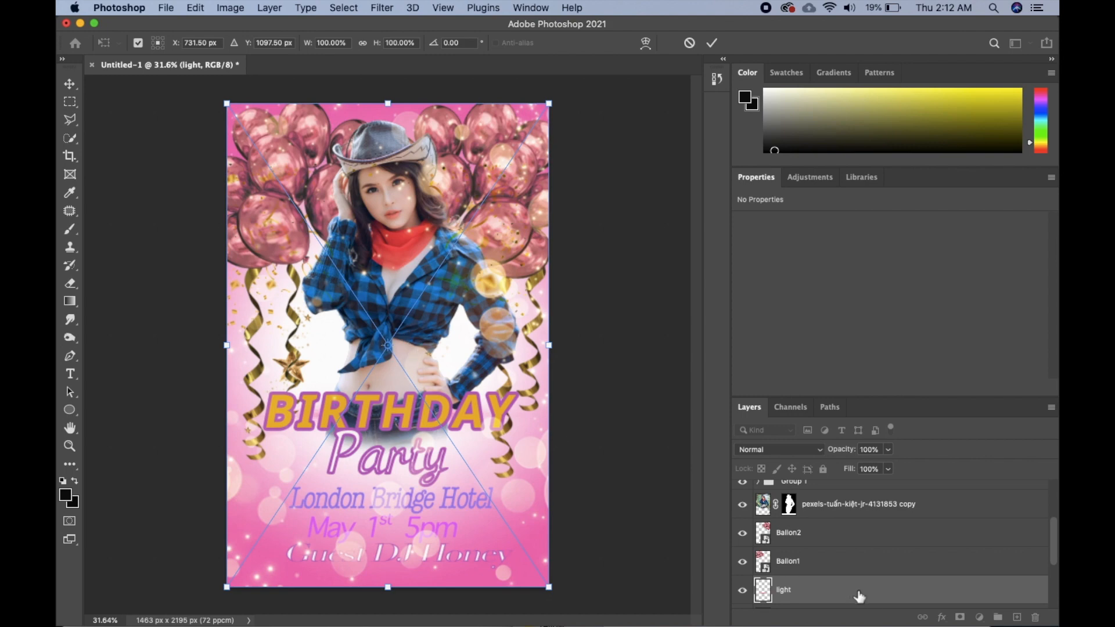
left_click_drag(430, 343, 431, 413)
key("Return")
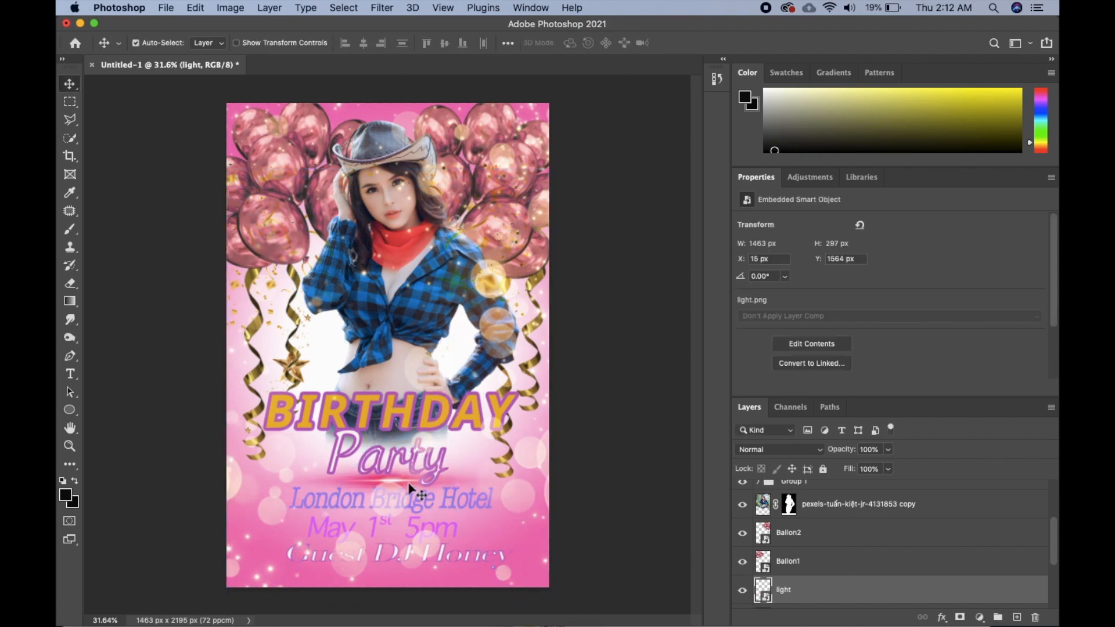
- Enlarge the light streak to about 139% and center it between Party and London Bridge Hotel
key("super+t")
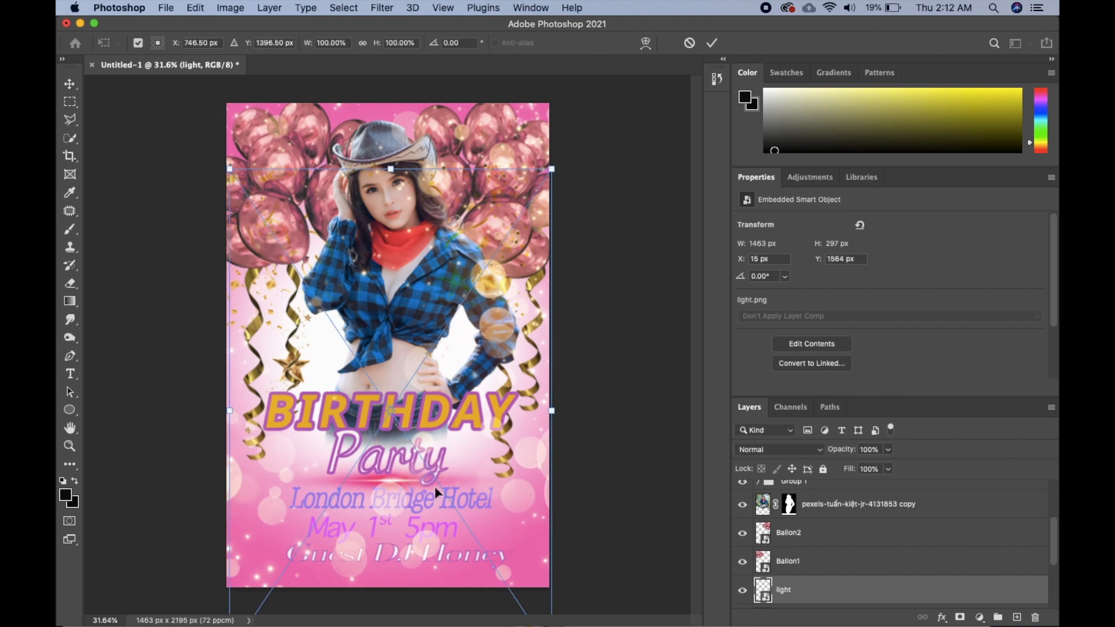
left_click_drag(552, 413, 678, 410)
left_click_drag(498, 455, 459, 433)
key("Return")
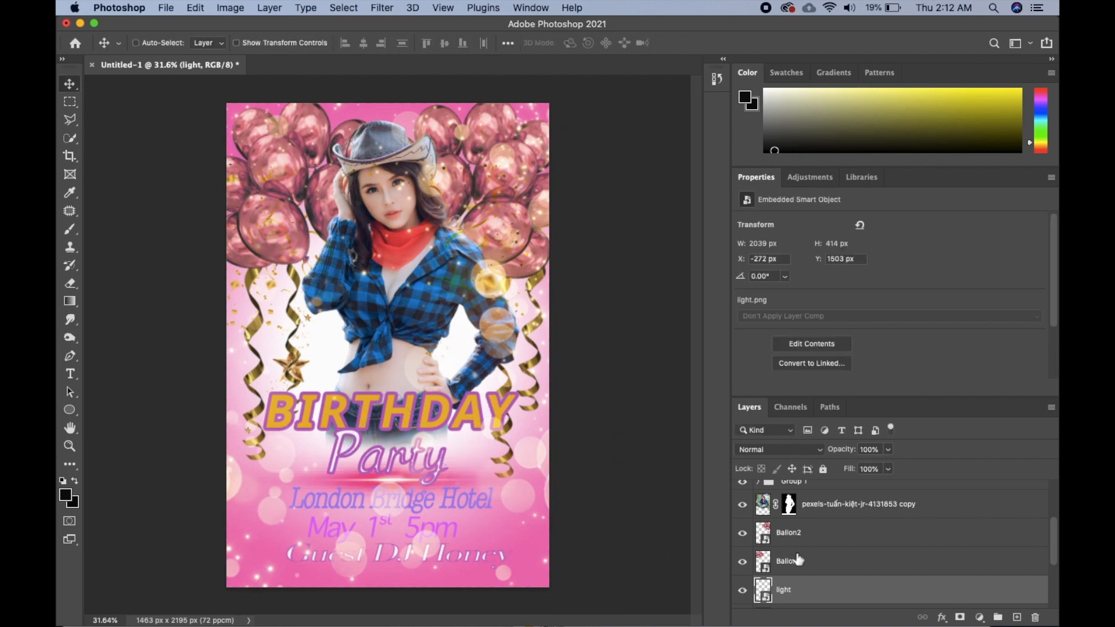
- Duplicate the light layer and move the copy down to just beneath the guest DJ line
key("super+j")
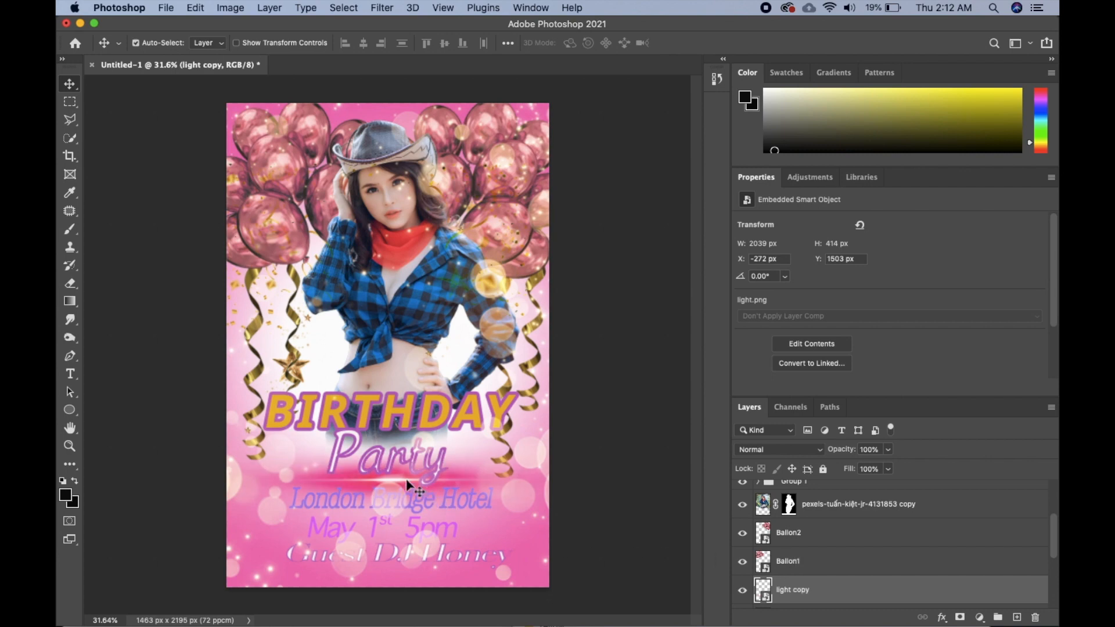
key("super+t")
left_click_drag(431, 501, 424, 537)
key("Return")
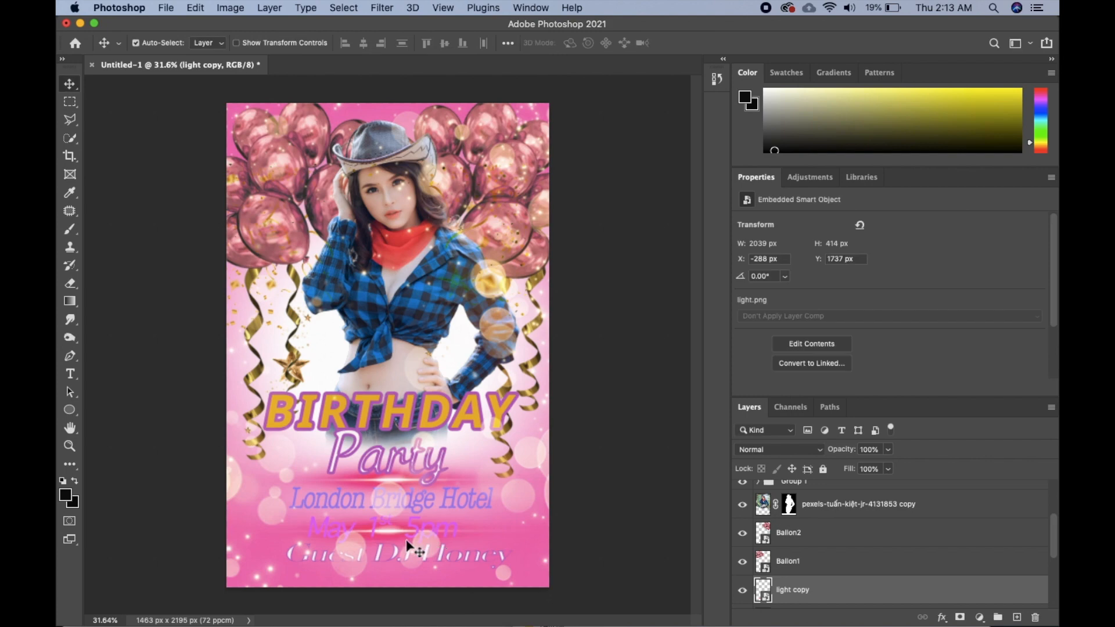
key("super+t")
left_click_drag(404, 540, 400, 570)
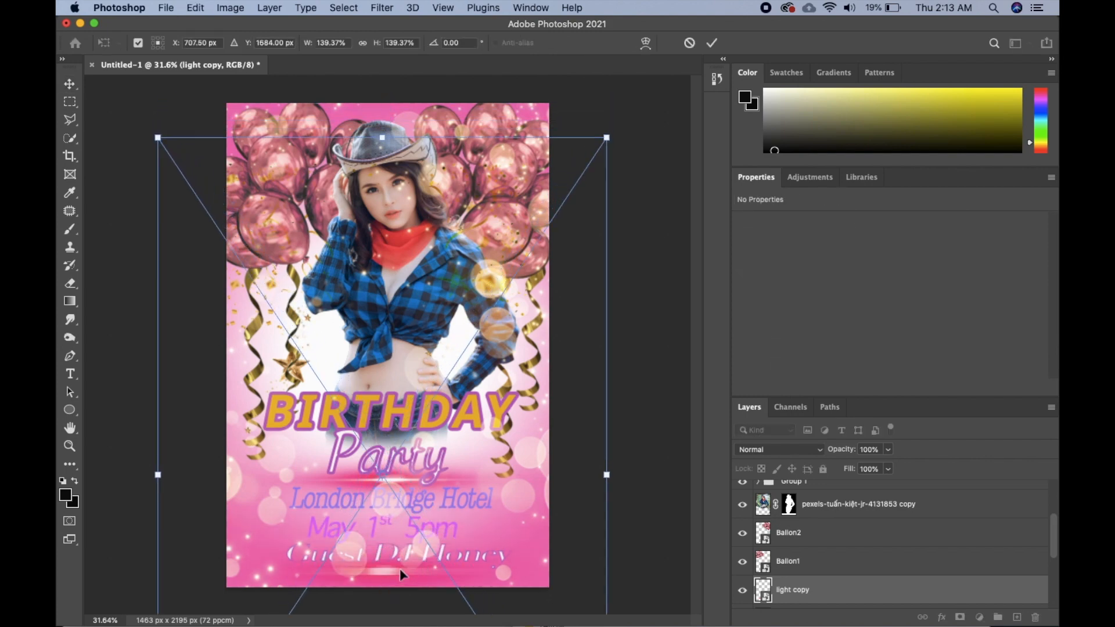
key("Return")
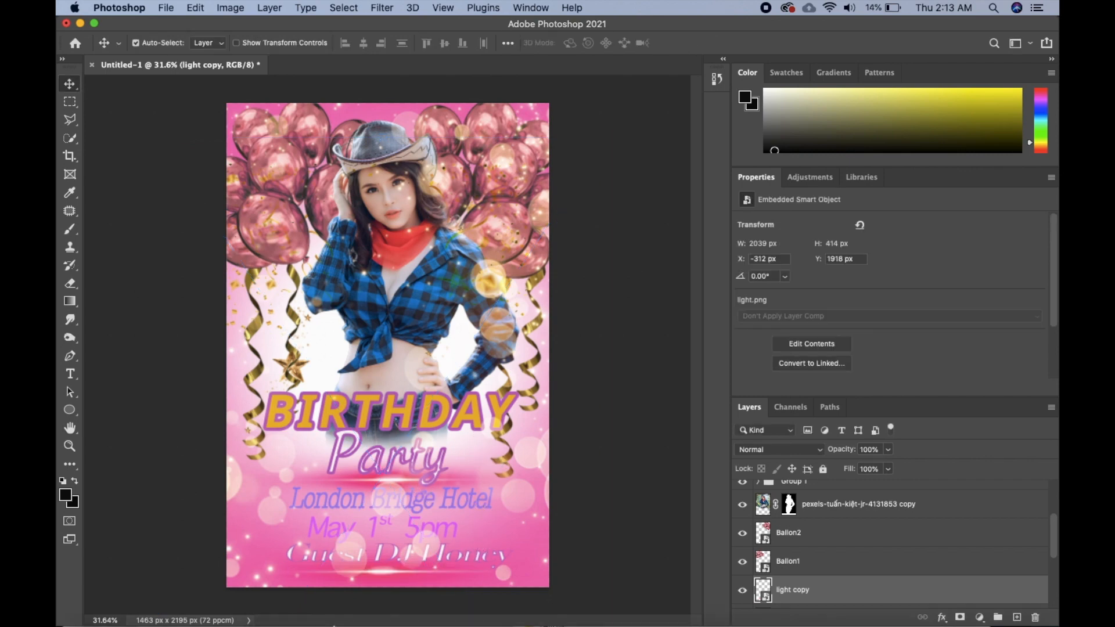
- Place Bokeh1.png from Finder's png pics folder over the flyer at 100% size
mouse_move(350, 624)
left_click(97, 608)
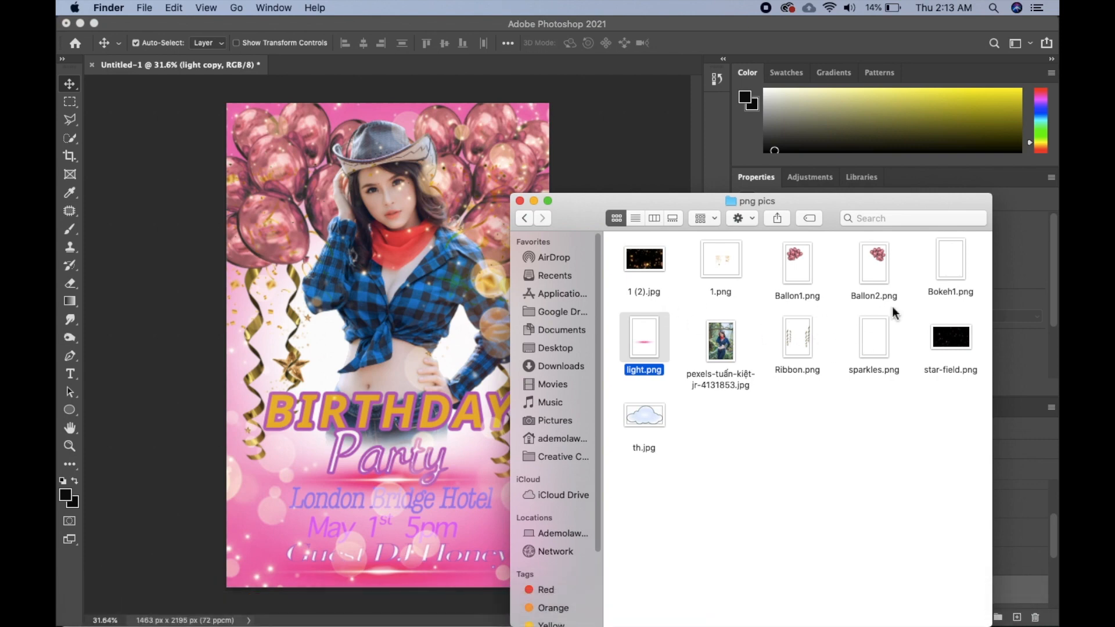
left_click_drag(954, 276, 474, 328)
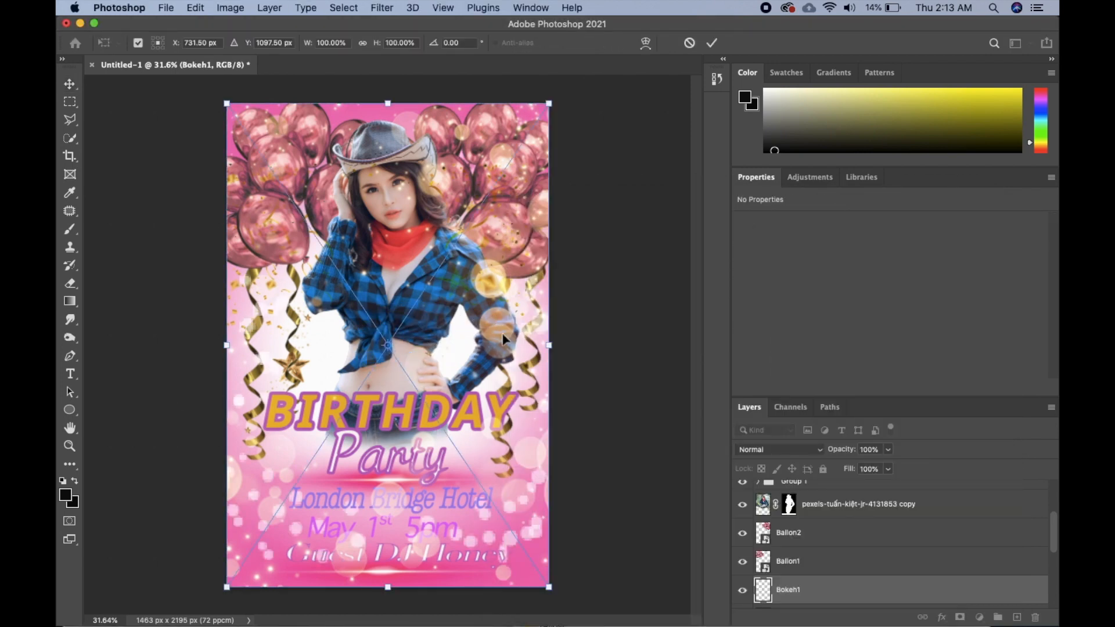
key("Return")
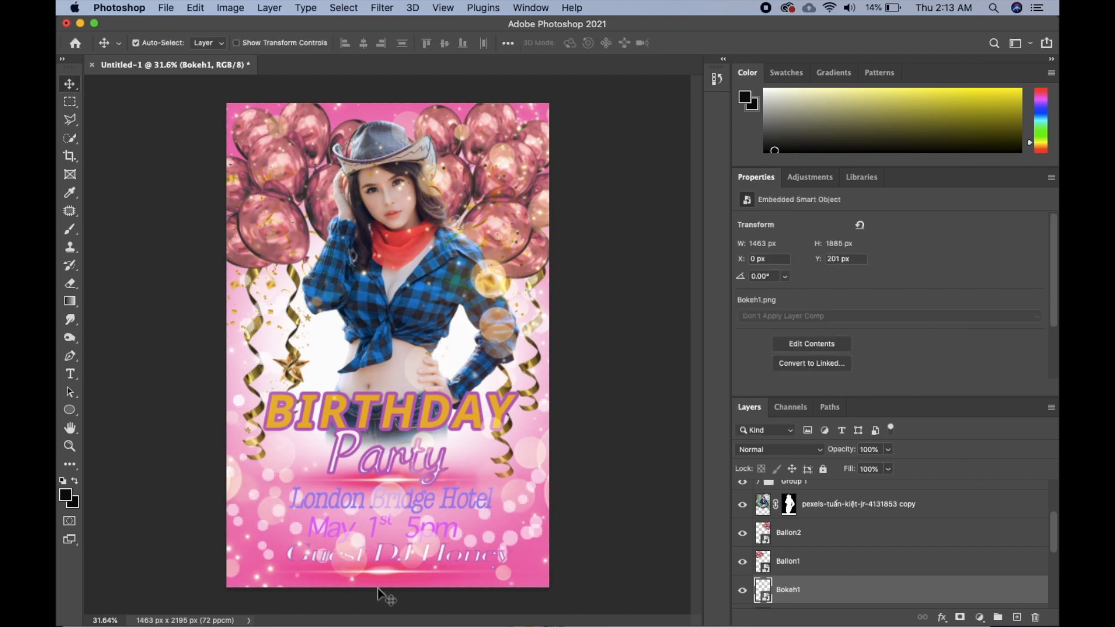
- Place sparkles.png from Finder's png pics folder over the flyer at 100% size
mouse_move(250, 622)
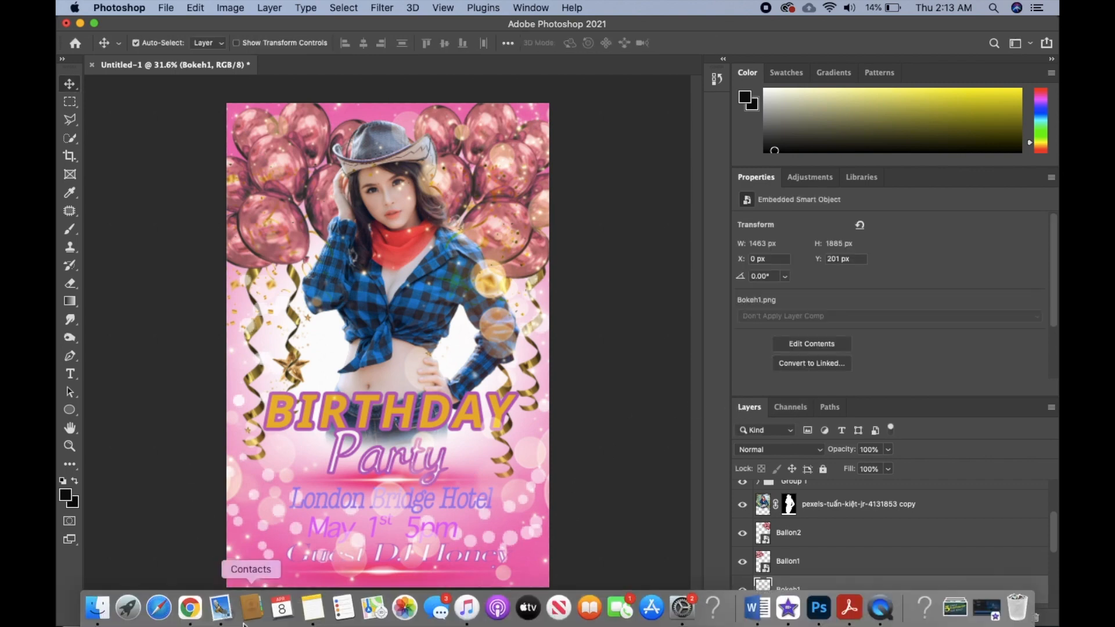
left_click(97, 608)
left_click_drag(869, 338, 408, 312)
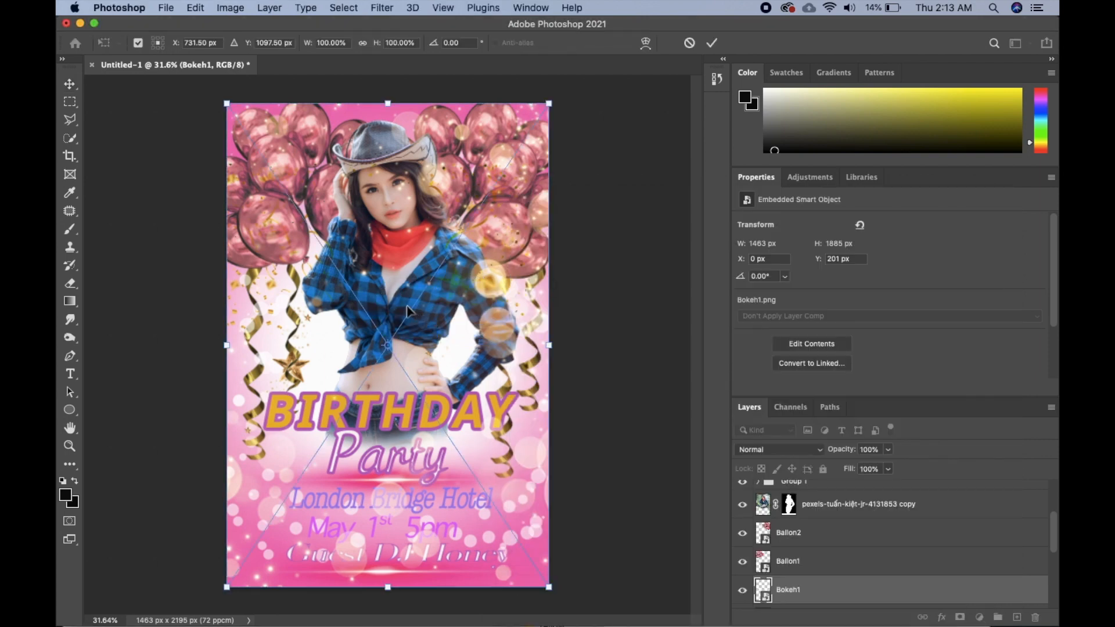
key("Return")
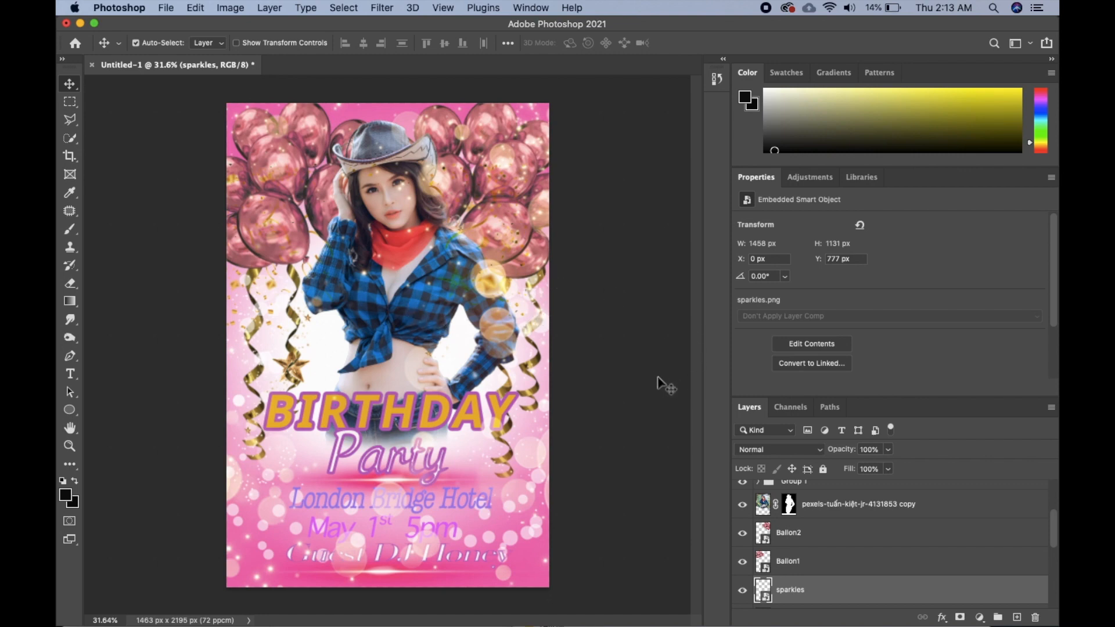
- Lower the opacity of the 1 (2) copy layer to 76%
scroll(852, 509, "down", 1)
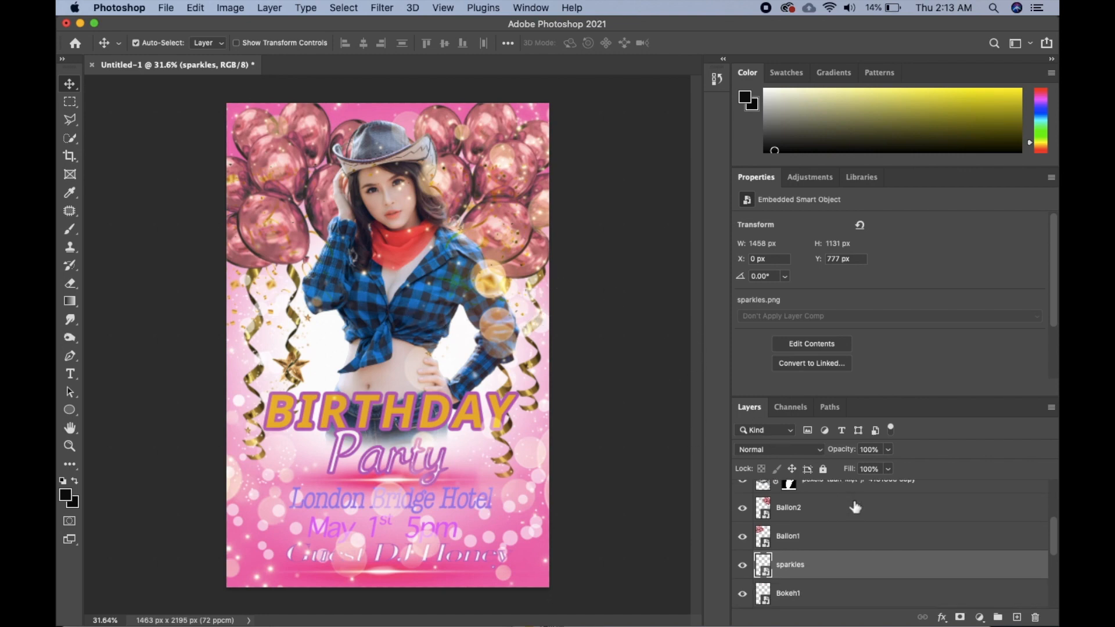
scroll(855, 508, "down", 1)
left_click_drag(1051, 542, 1051, 503)
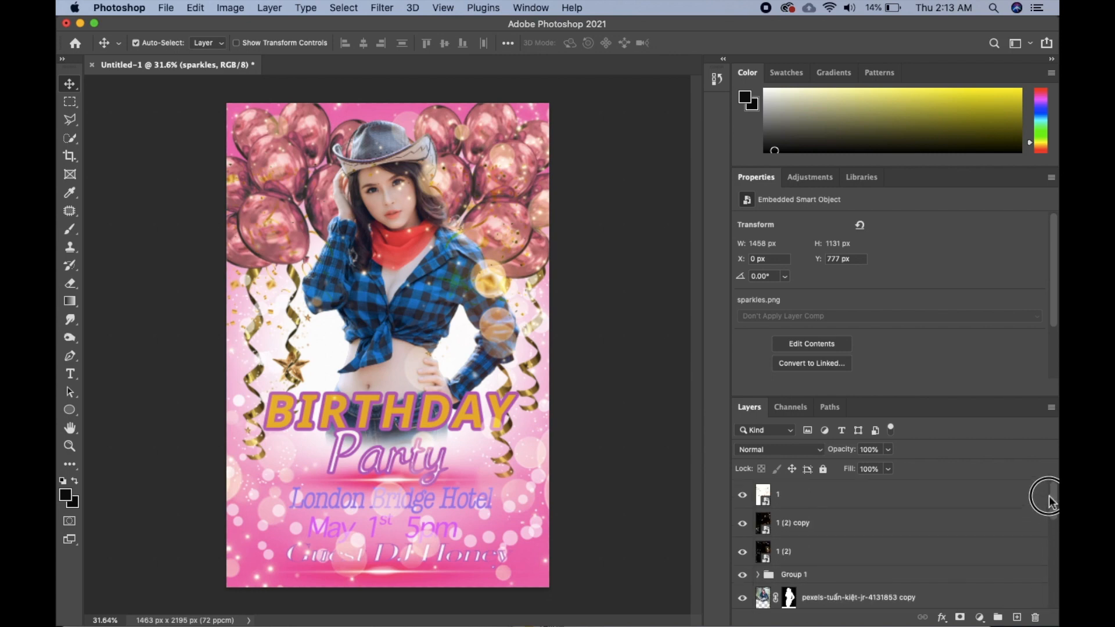
left_click(810, 530)
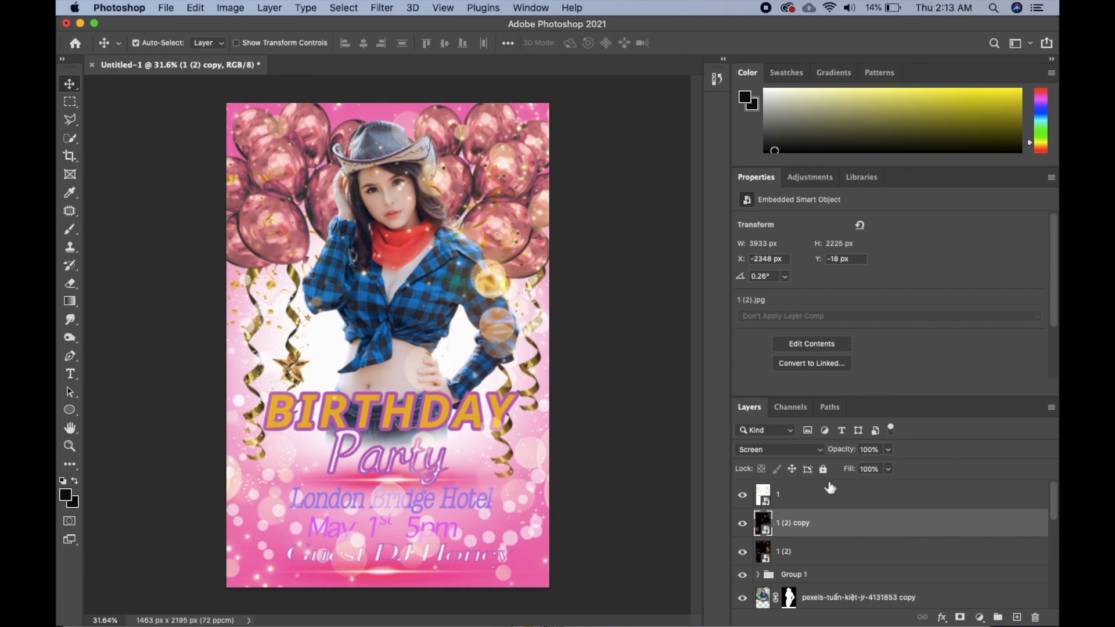
left_click_drag(852, 452, 836, 458)
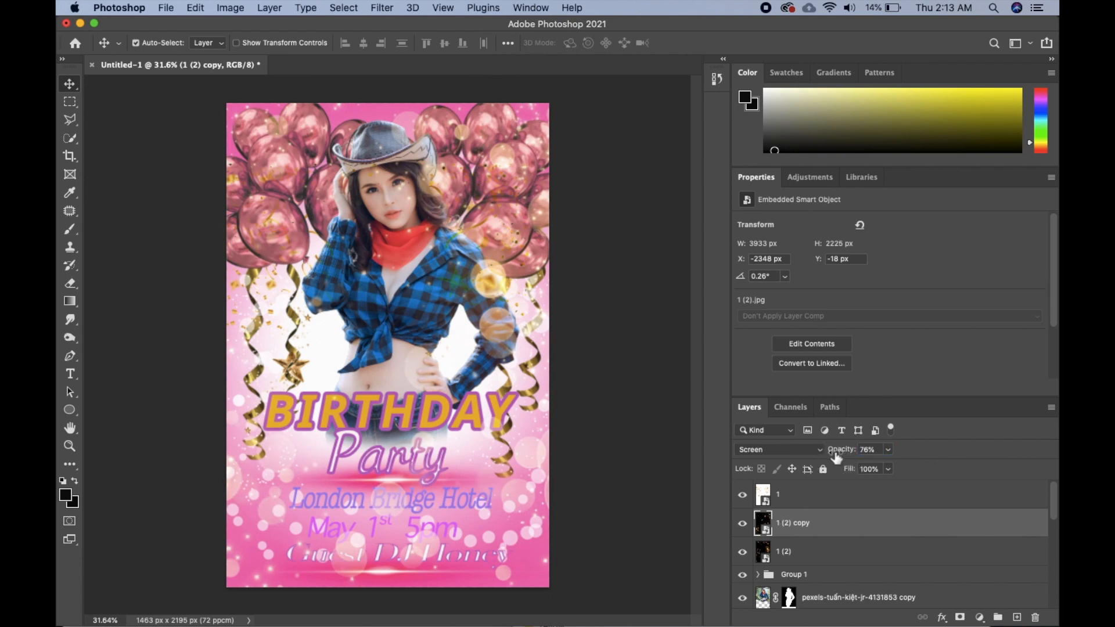
- Lower the opacity of the original 1 (2) bokeh layer to 52%
left_click(820, 552)
left_click_drag(844, 459, 835, 459)
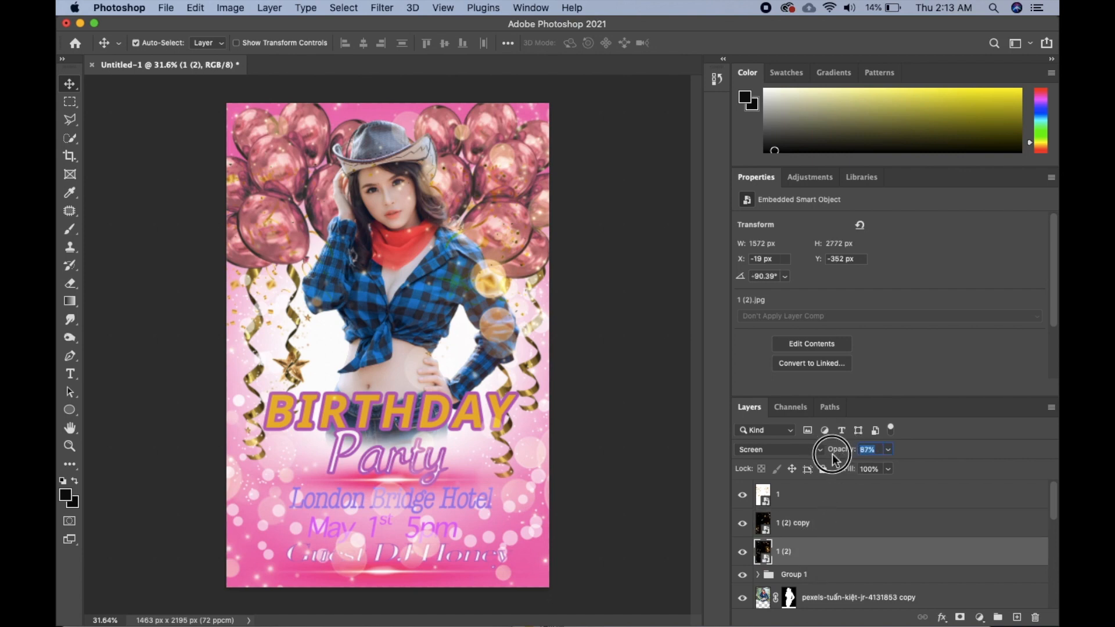
left_click_drag(841, 453, 812, 455)
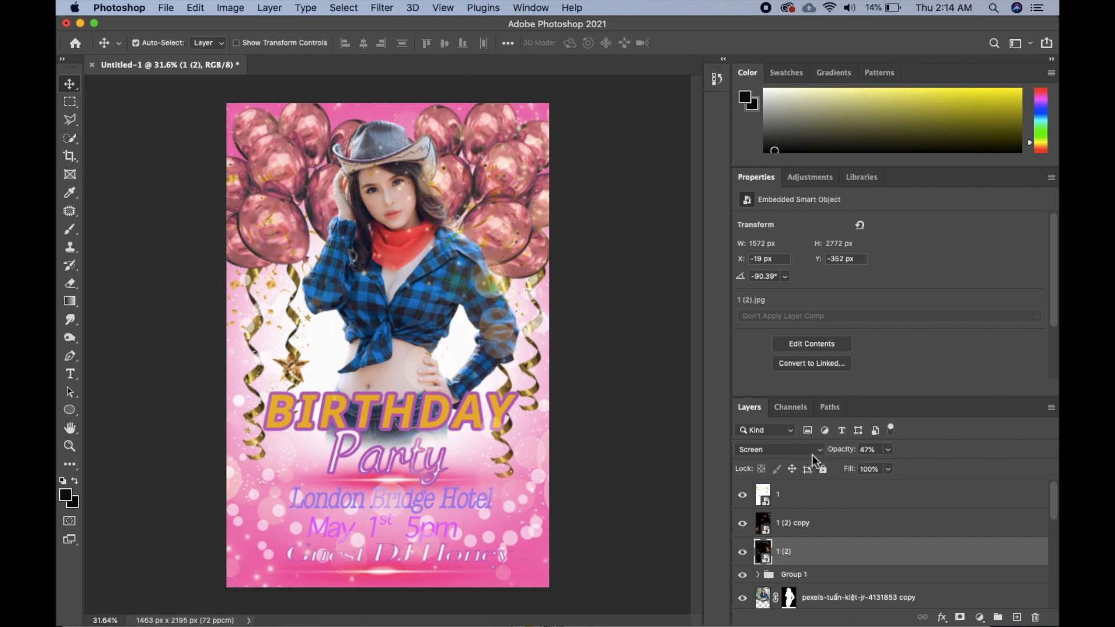
left_click_drag(841, 458, 843, 458)
- Add a Color Lookup adjustment layer above layer 1, using the FallColors.look 3D LUT
left_click(925, 498)
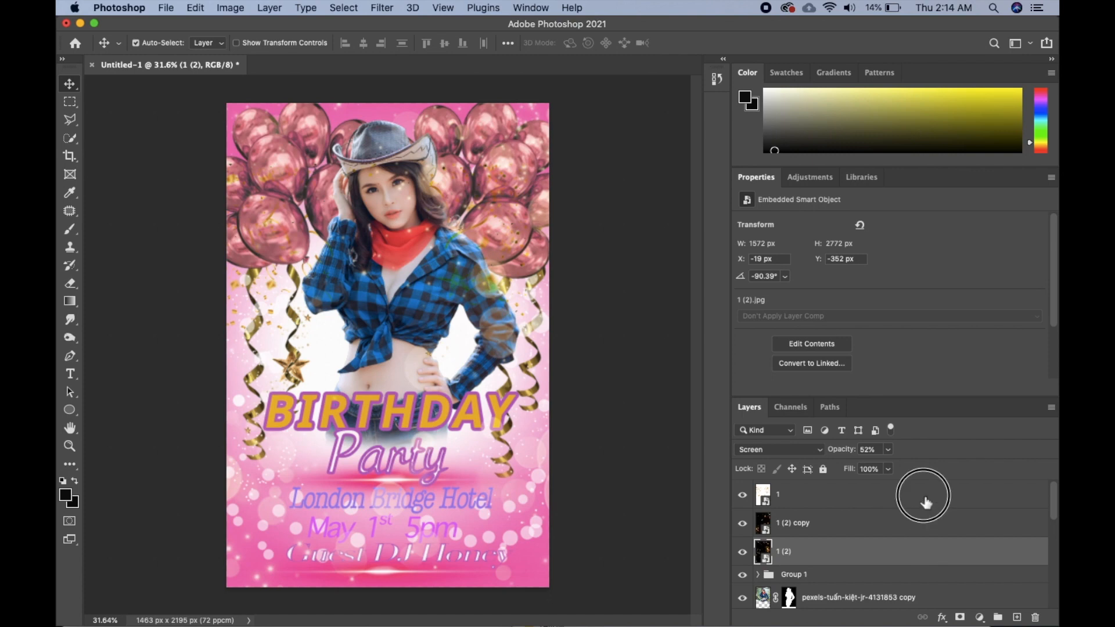
left_click(981, 617)
left_click(980, 617)
left_click(980, 616)
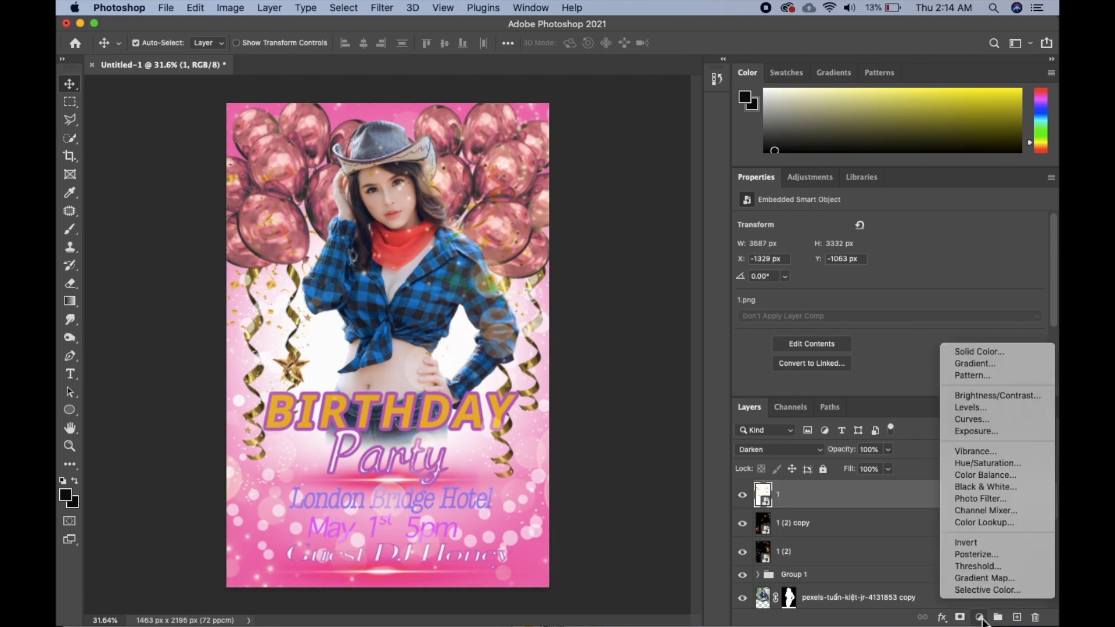
left_click(975, 523)
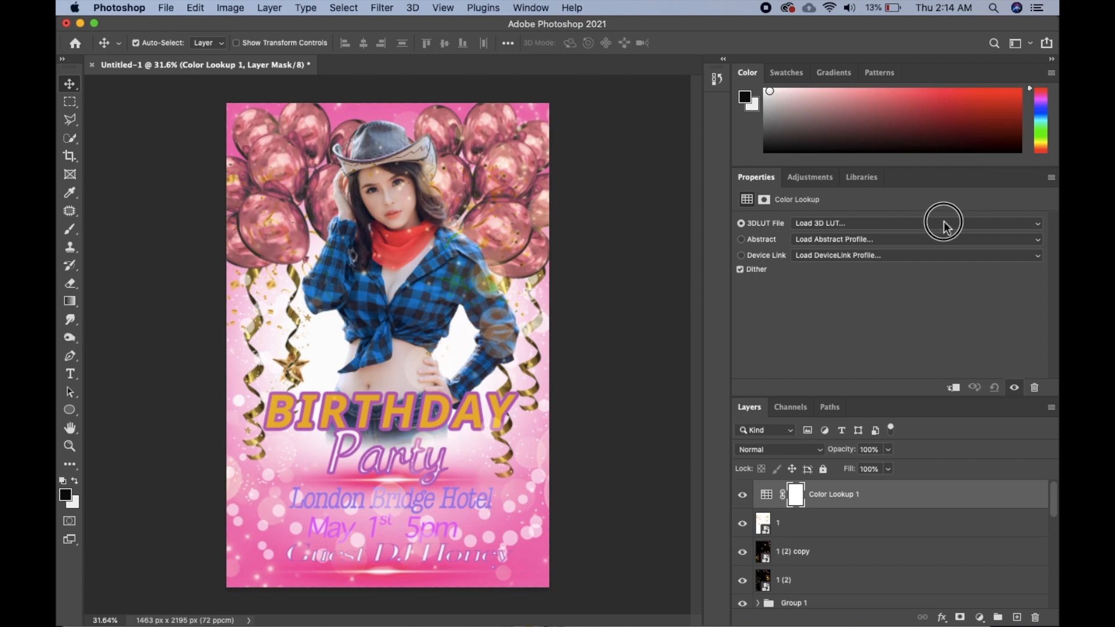
left_click(942, 223)
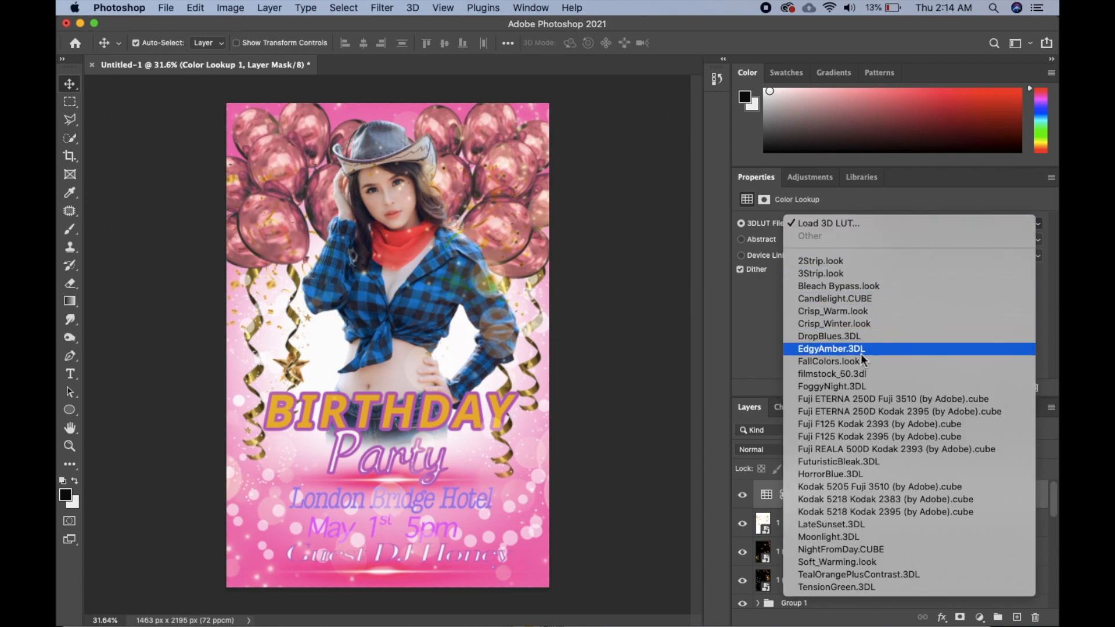
left_click(853, 361)
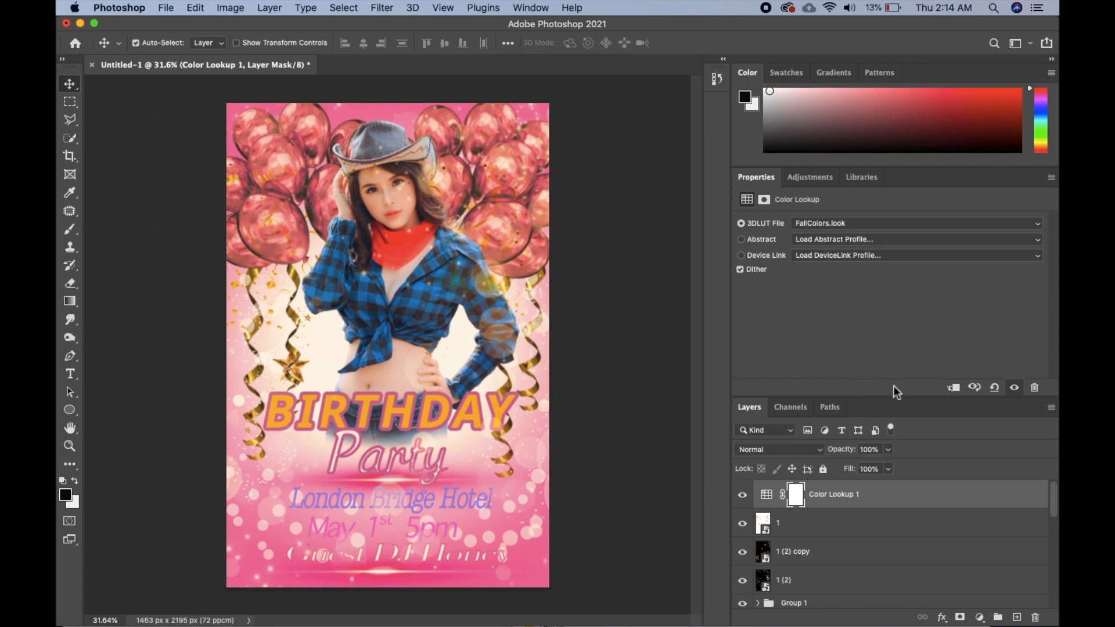
- Set the Color Lookup 1 layer's opacity to 60% and toggle its visibility to compare the flyer with and without it
left_click_drag(854, 454, 831, 453)
left_click(743, 497)
left_click(743, 496)
left_click(873, 450)
type("6")
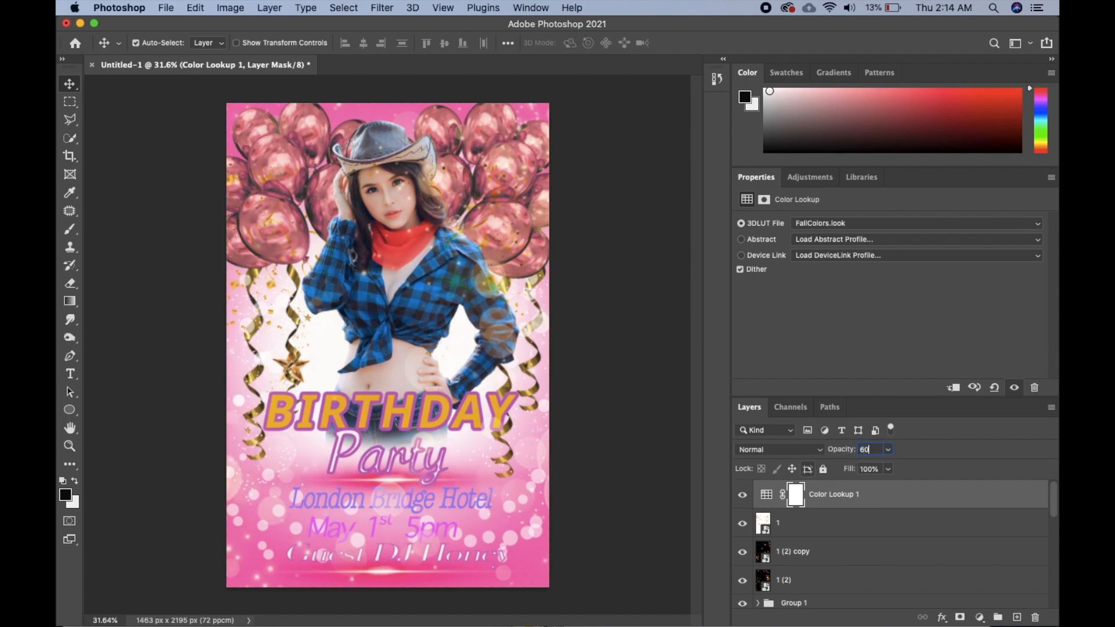
left_click(742, 495)
left_click(742, 496)
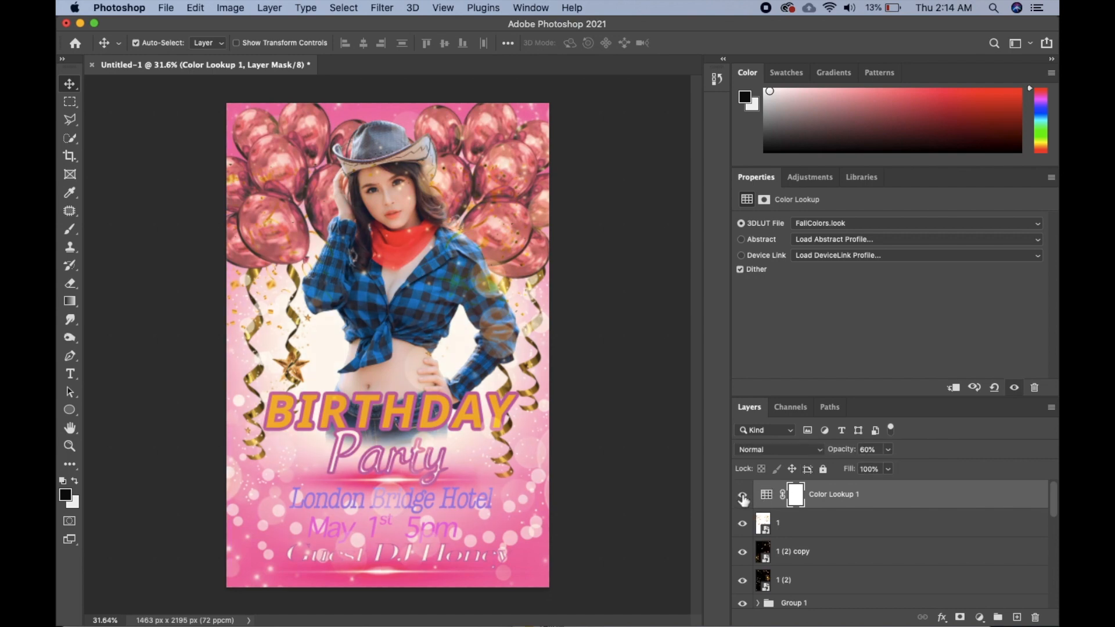